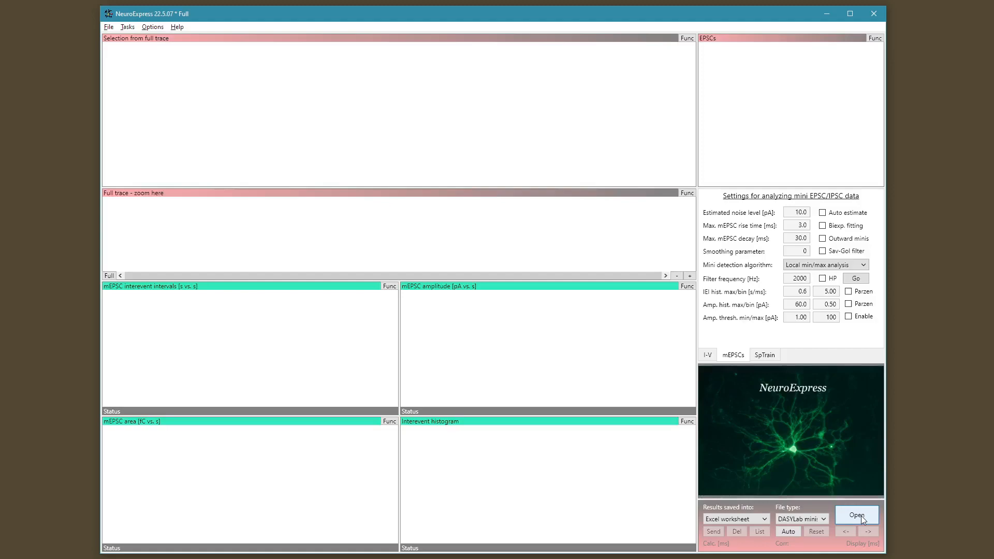
- Open the recording mEPSC1_2ch_VCI.DDF from the Data files folder for mini EPSC analysis
left_click(862, 515)
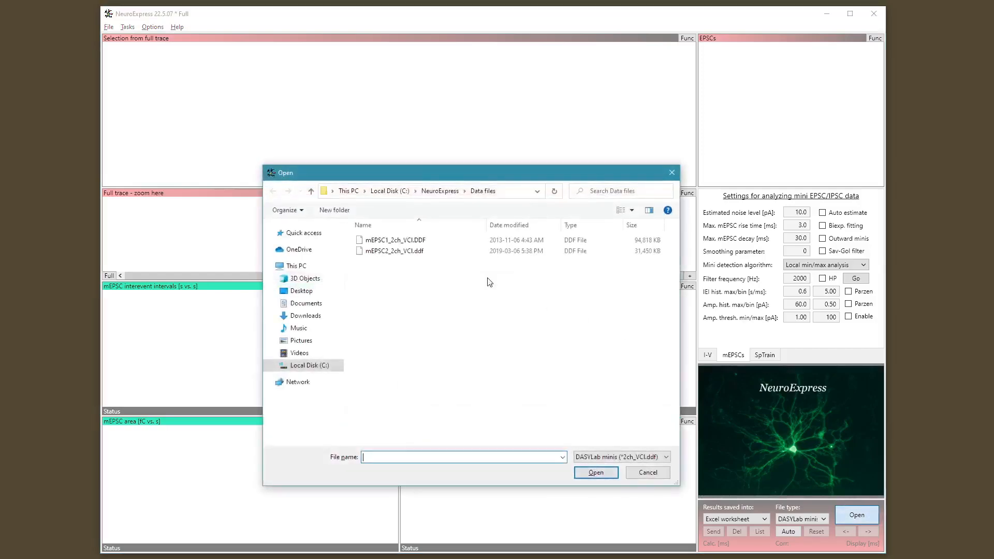
double_click(422, 240)
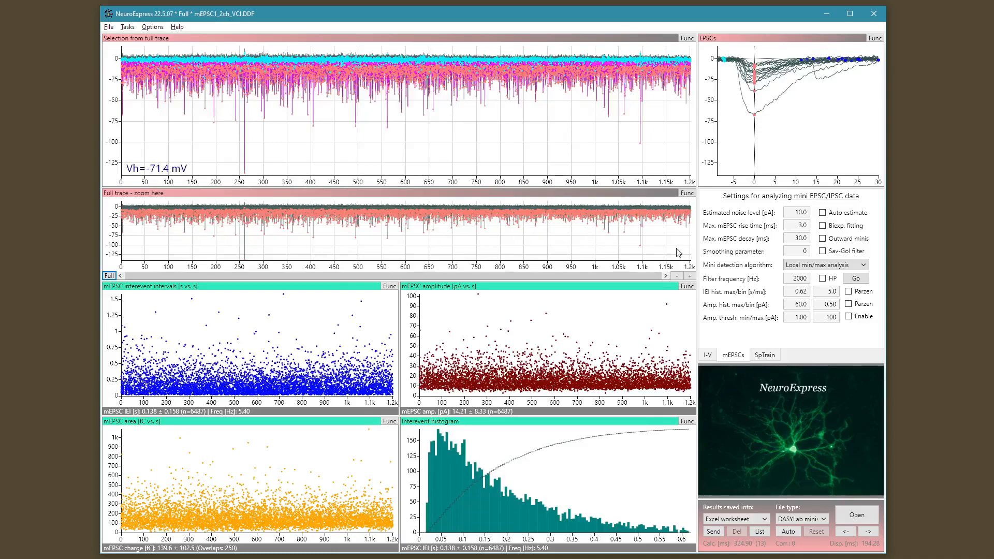
- Magnify the full trace to a window of about 160 s and examine it around 560–720 s and 430–590 s
left_click(690, 276)
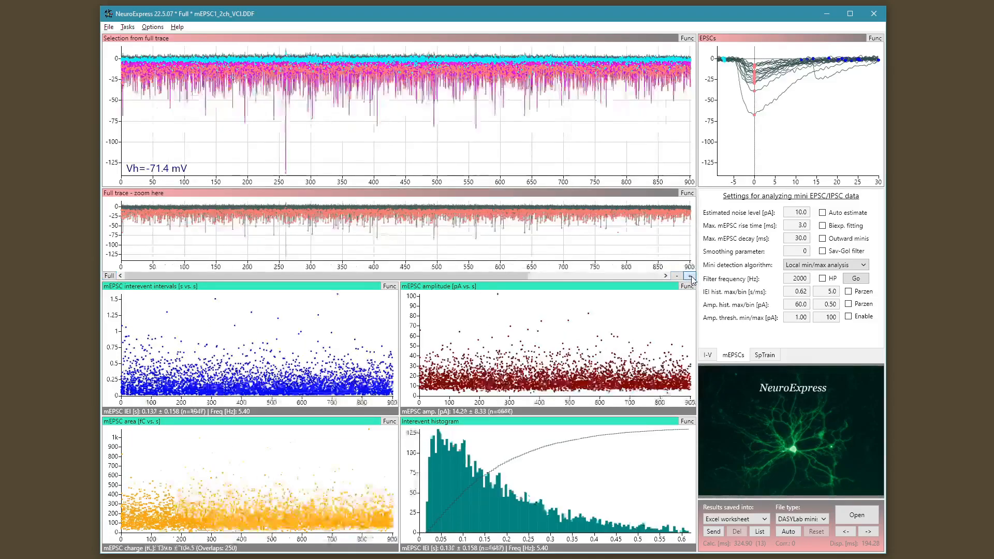
left_click(691, 277)
left_click(690, 277)
left_click(690, 276)
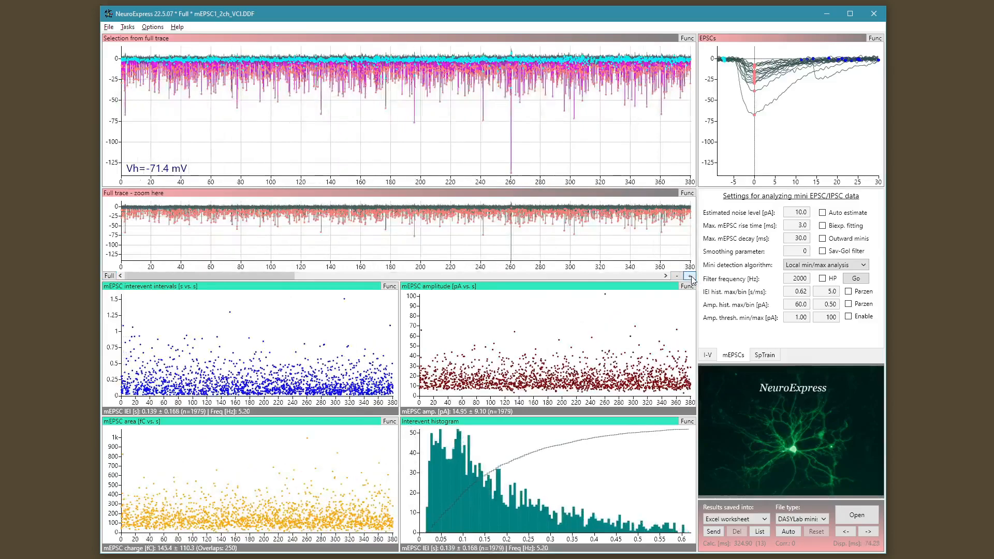
left_click(691, 277)
left_click(691, 276)
left_click(690, 276)
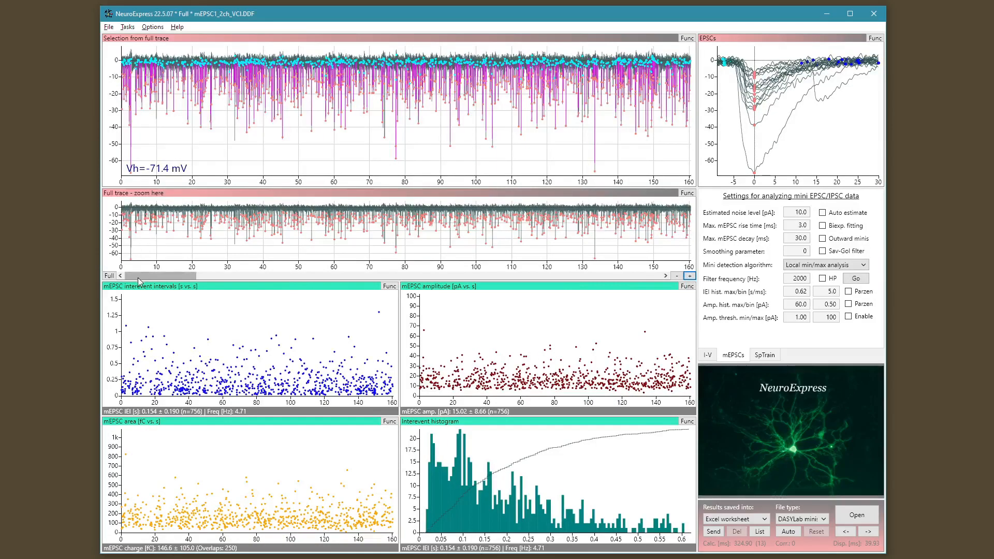
left_click_drag(145, 275, 410, 275)
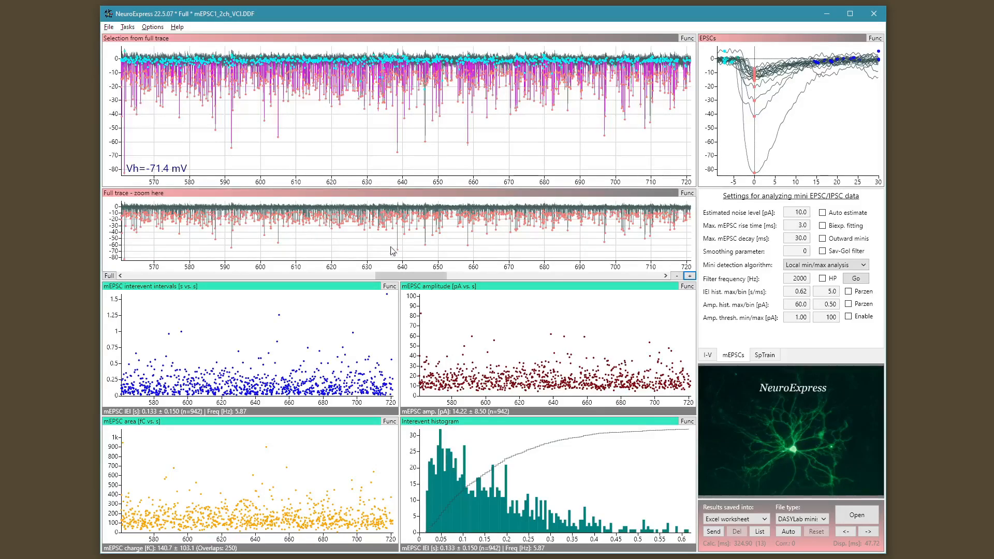
left_click_drag(394, 275, 334, 274)
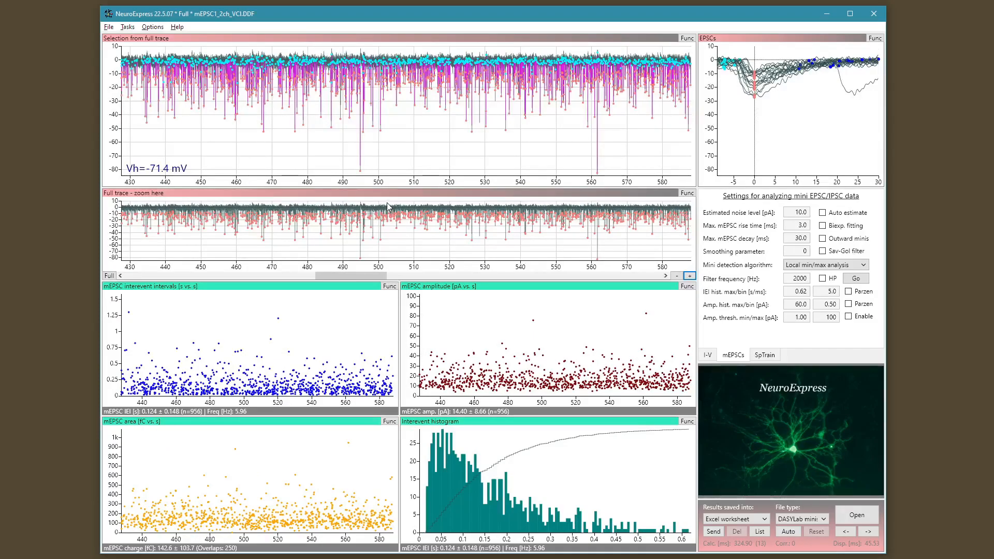
- Examine segments of about 8 s near 503 s, 528 s and 484 s in the magnified trace, and restore the full recording view
left_click_drag(390, 207, 417, 253)
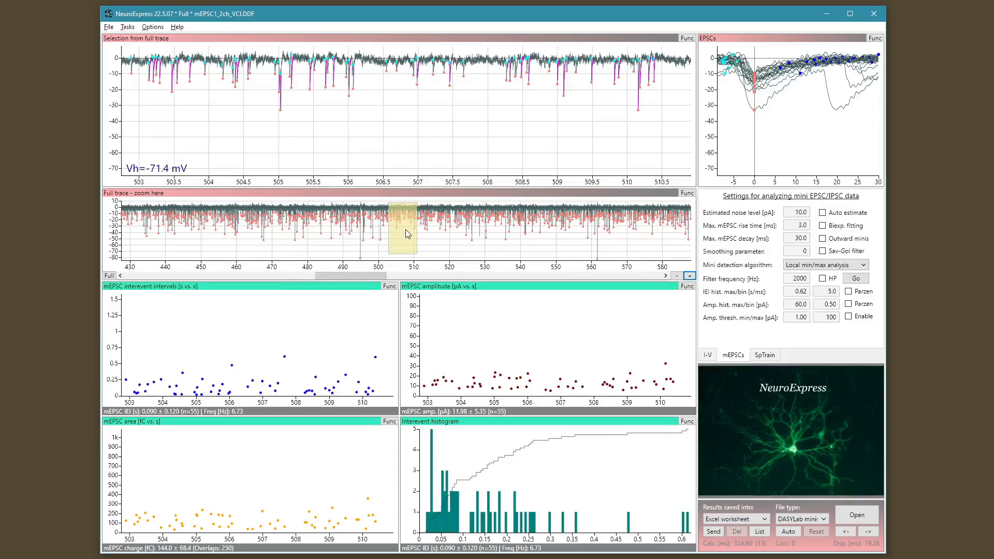
left_click_drag(406, 232, 498, 230)
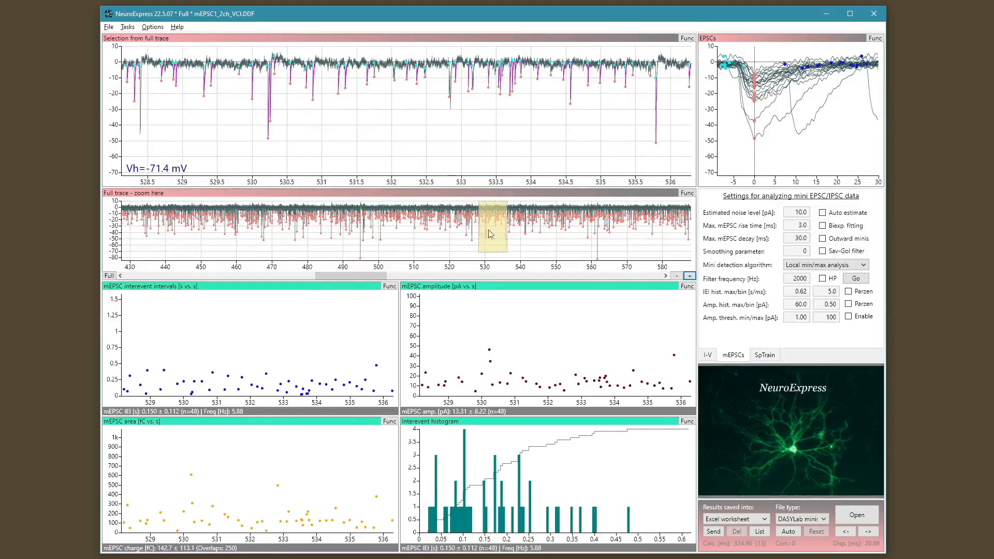
mouse_move(493, 229)
left_mouse_down()
mouse_move(281, 224)
mouse_move(604, 219)
mouse_move(334, 218)
left_mouse_up()
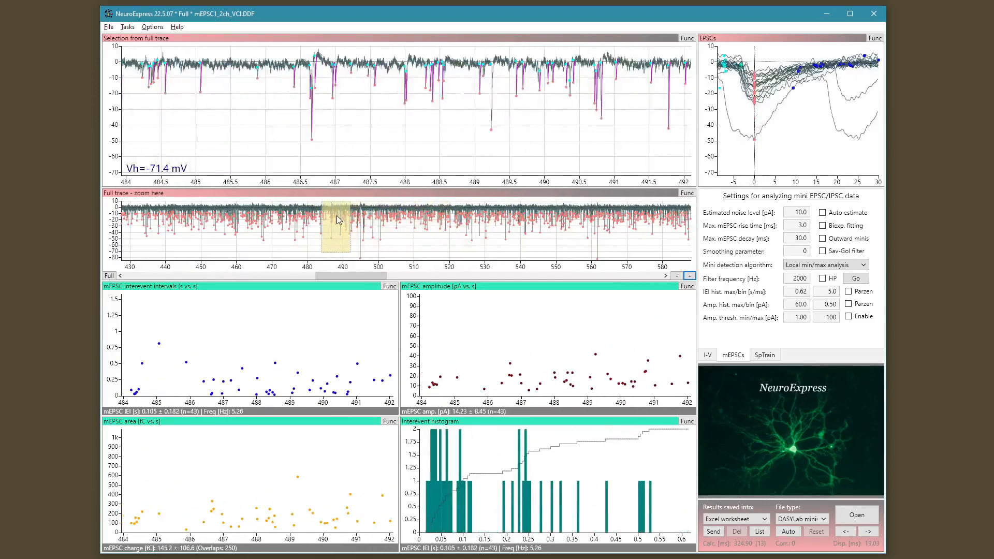
left_click(375, 234)
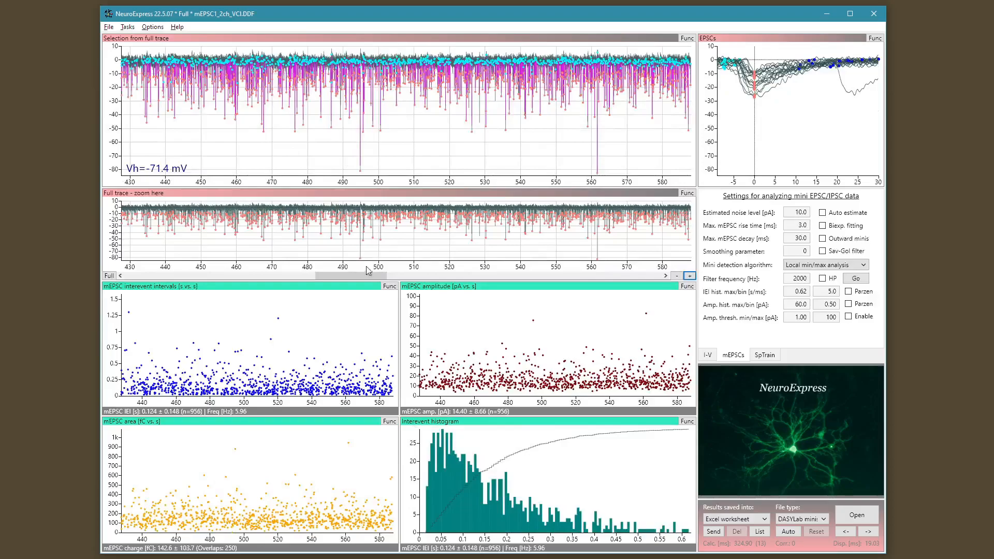
mouse_move(355, 278)
left_mouse_down()
mouse_move(263, 275)
mouse_move(327, 273)
left_mouse_up()
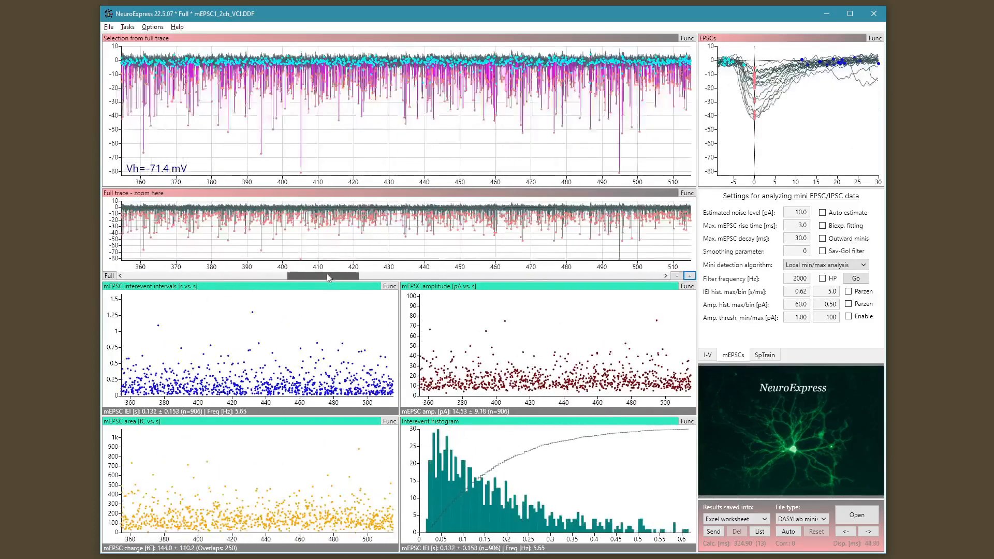
left_click(110, 276)
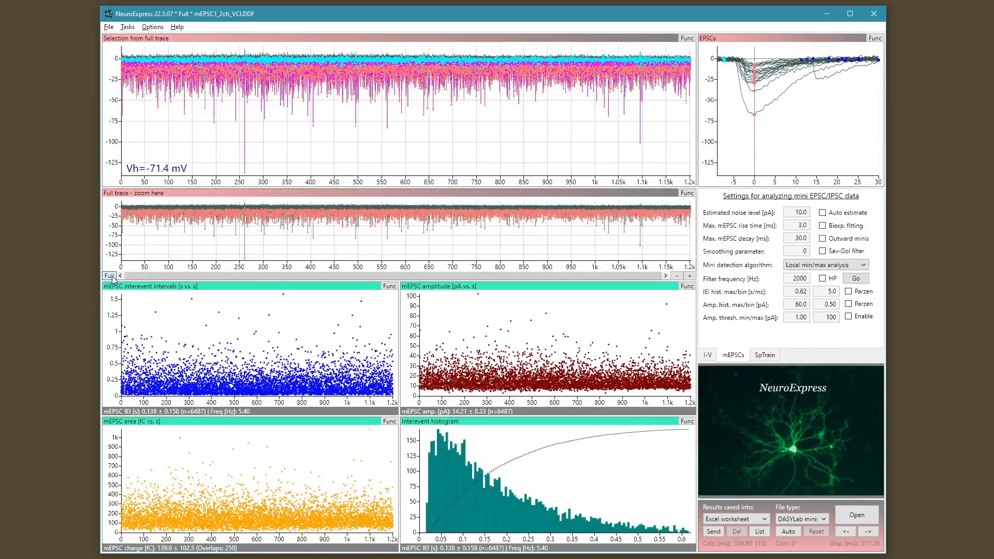
- Magnify the full trace to its first 285 s or so and inspect short segments near 217 s and 206 s
left_click(689, 276)
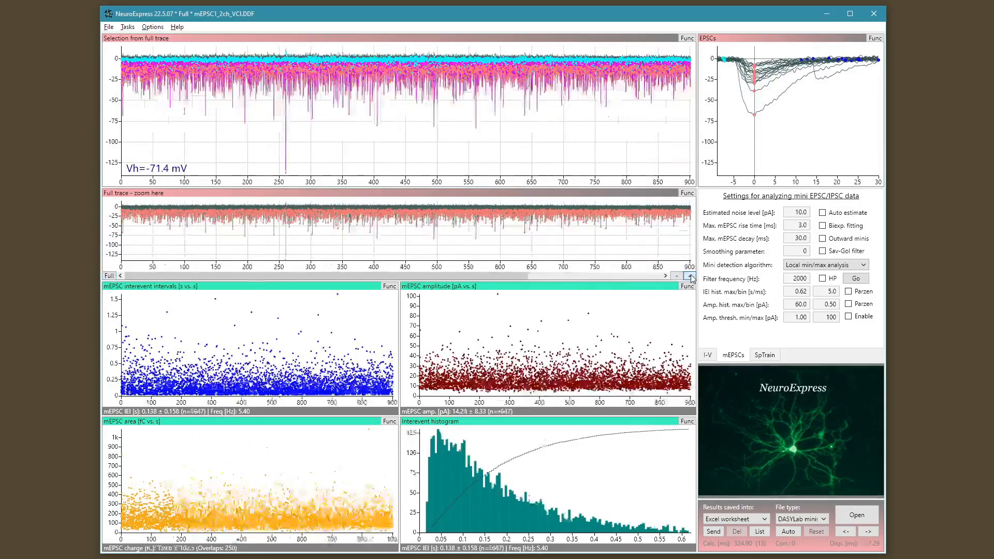
left_click(690, 276)
left_click(689, 276)
left_click(689, 276)
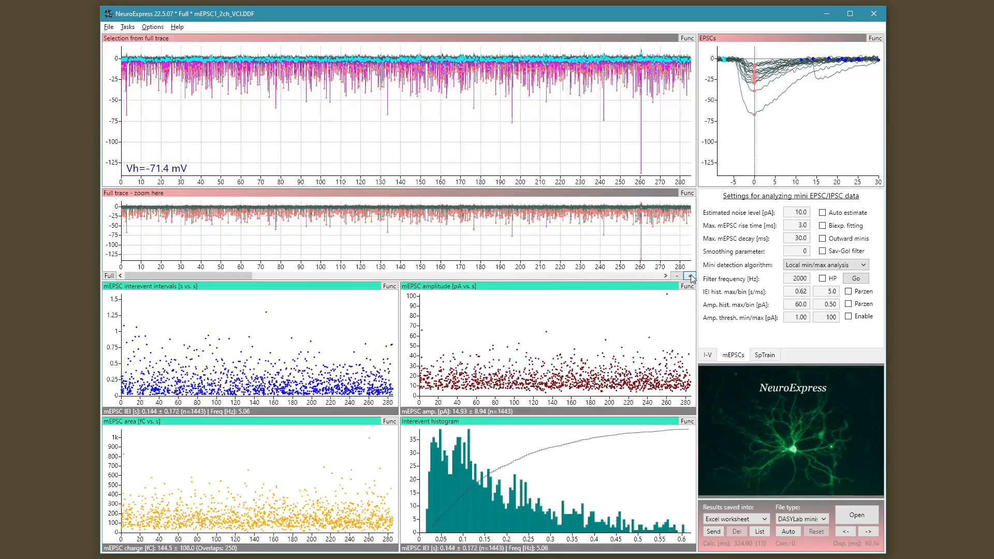
left_click(555, 205)
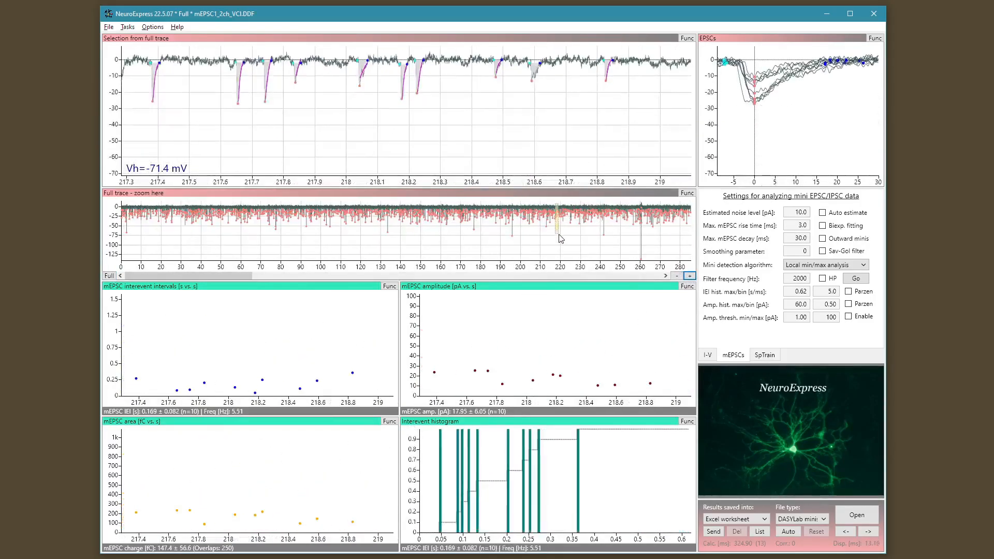
left_click_drag(557, 231, 534, 227)
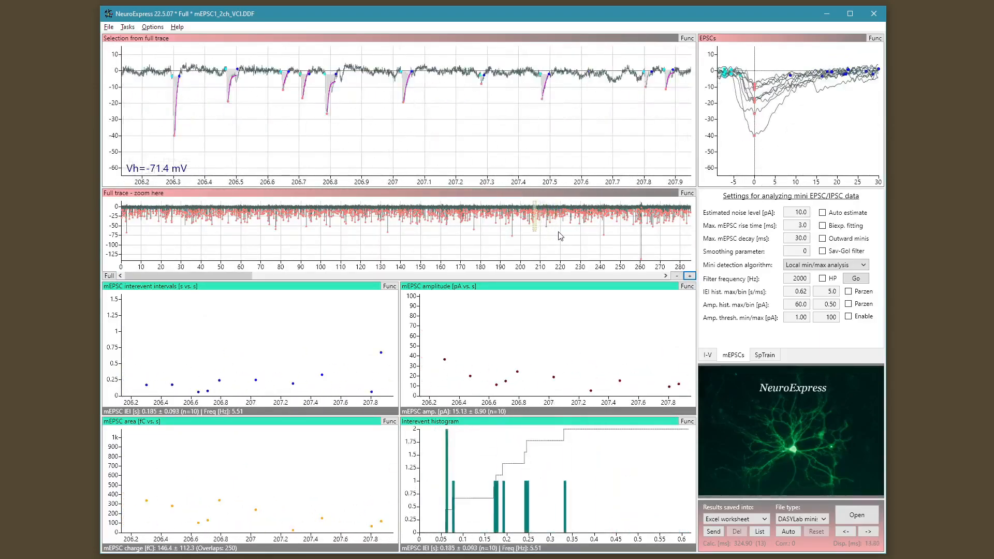
left_click(559, 235)
- Examine the magnified trace at about 680–965 s and a segment of about 9 s starting near 860 s
left_click(635, 275)
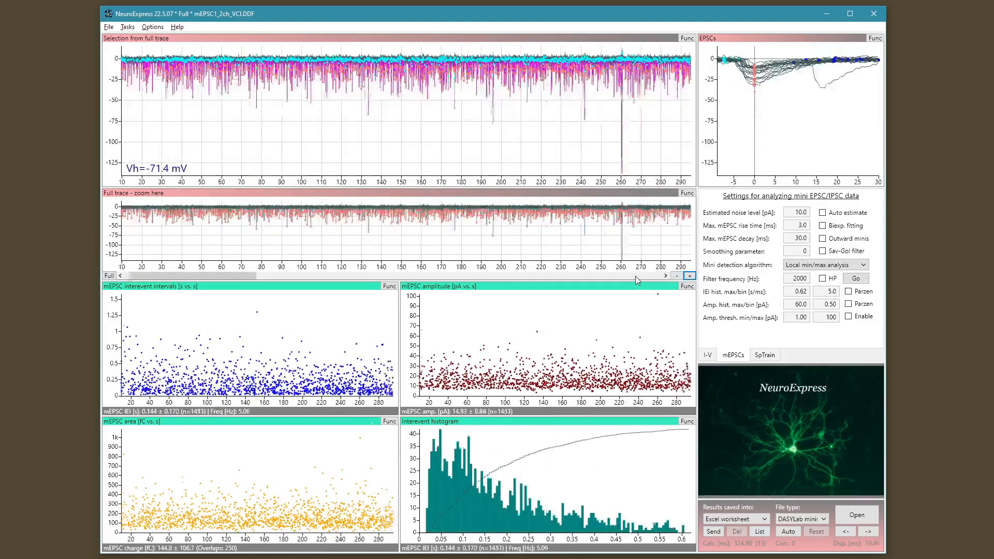
left_click_drag(358, 274, 542, 277)
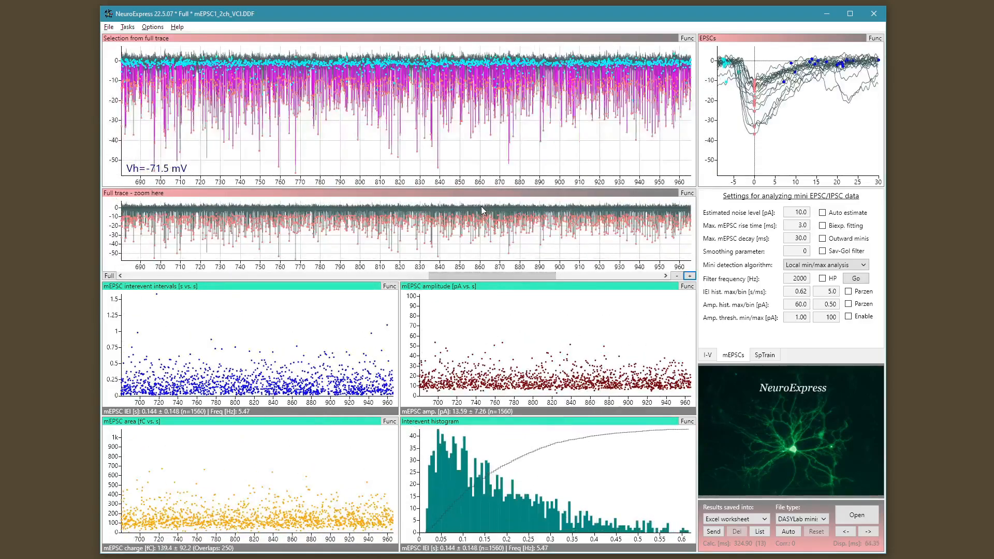
mouse_move(481, 207)
left_mouse_down()
mouse_move(498, 218)
mouse_move(495, 237)
left_mouse_up()
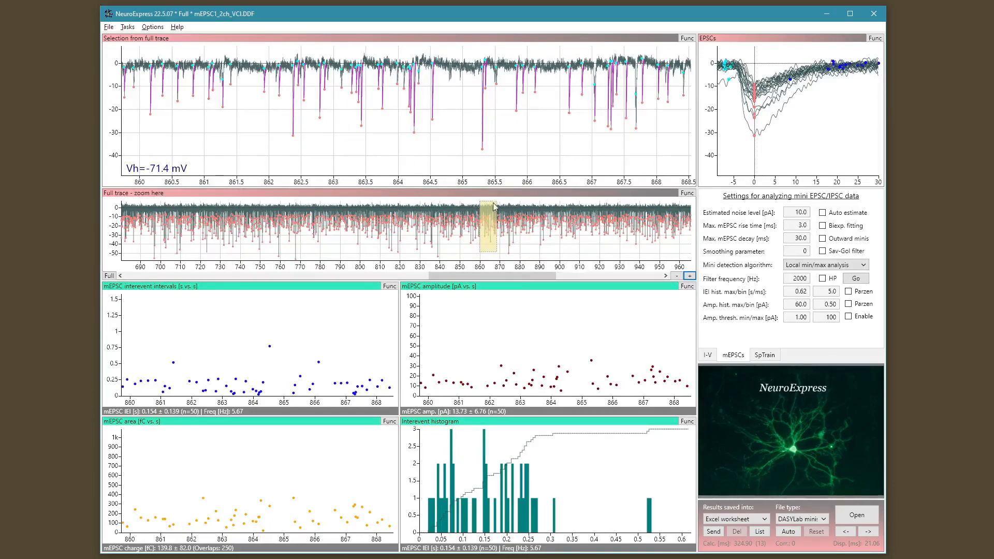
left_click(512, 244)
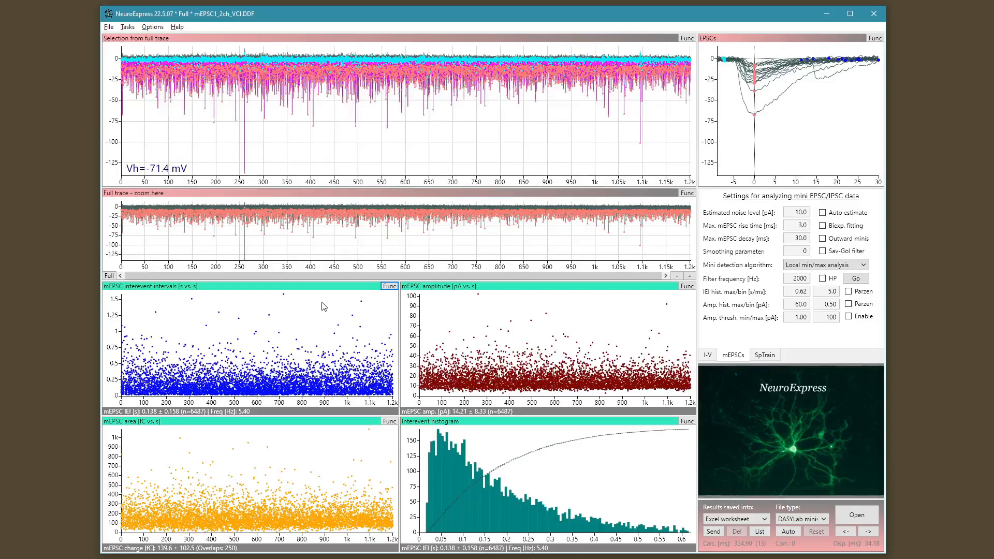
- Switch the interevent interval plot to event rise time and to the monoexponential decay tau
left_click(390, 287)
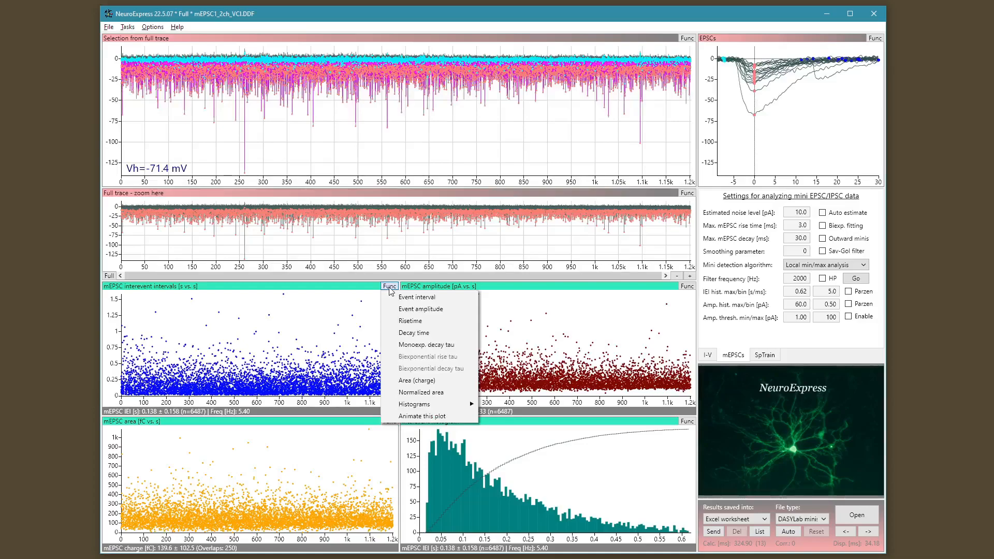
right_click(232, 296)
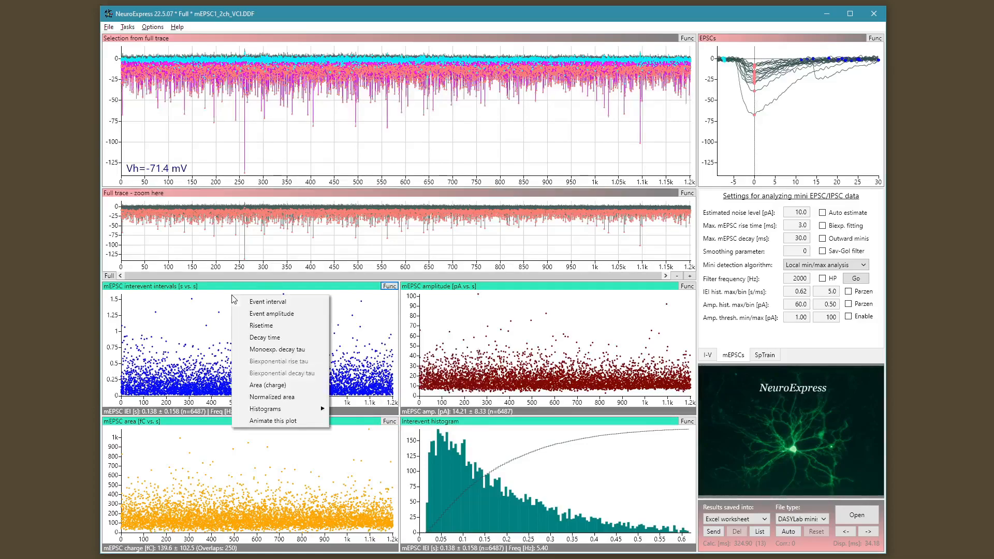
left_click(314, 326)
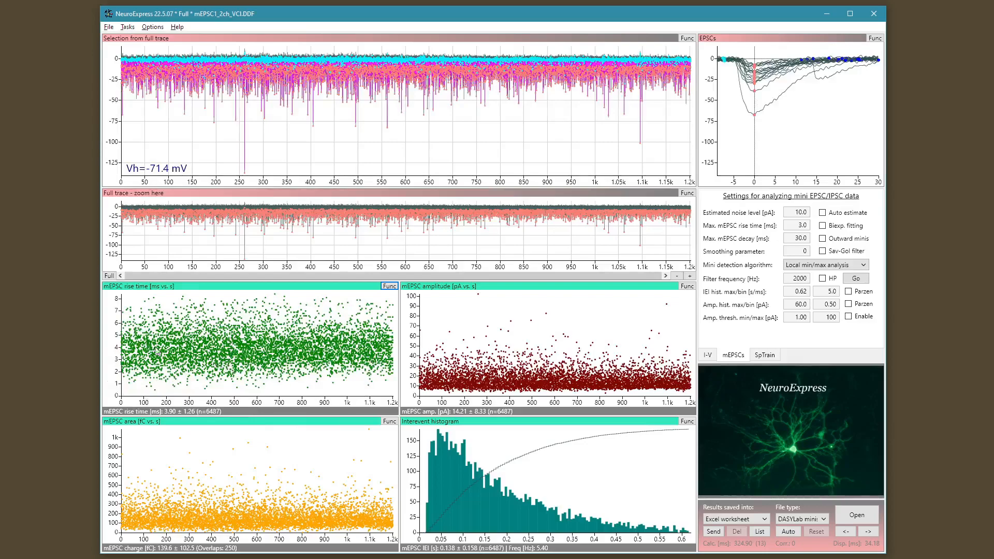
right_click(278, 313)
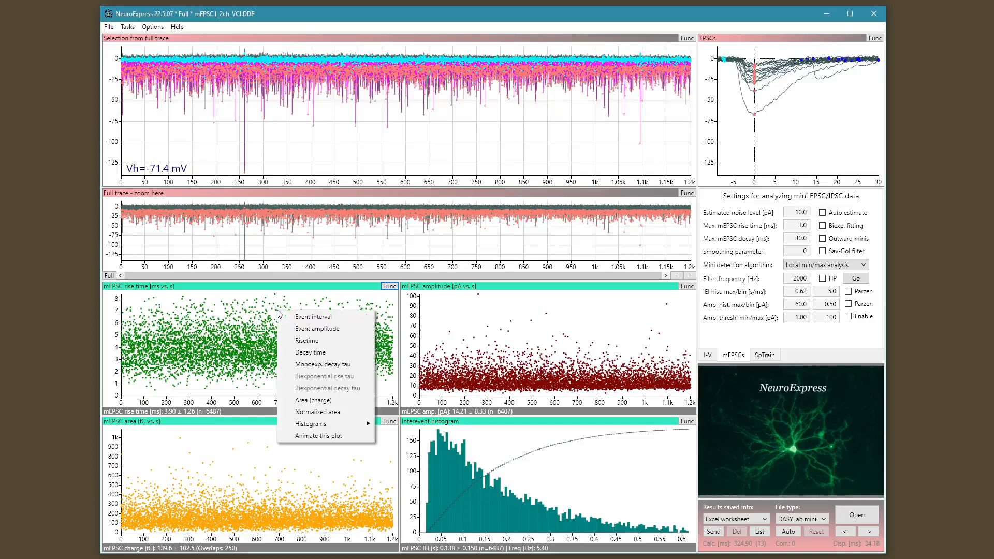
left_click(328, 365)
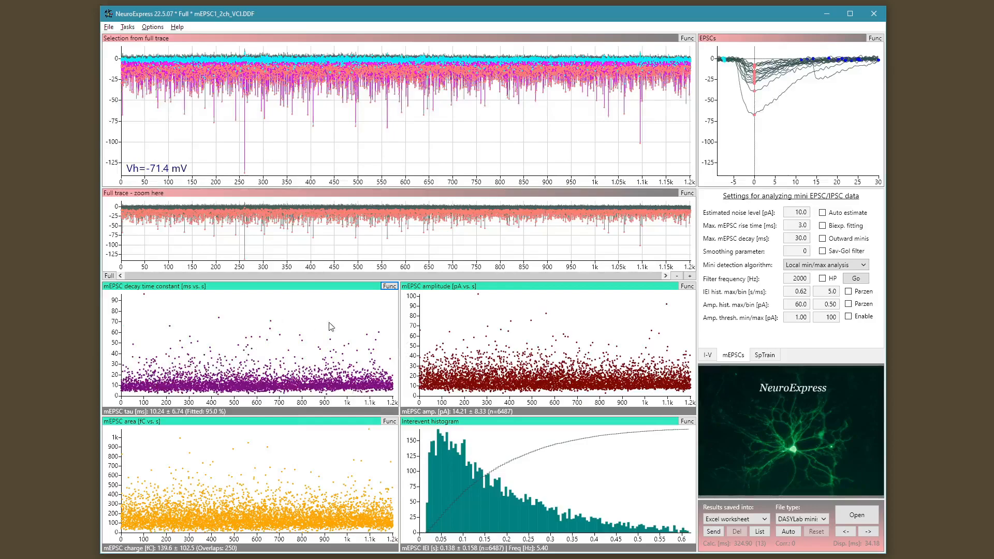
- Change the decay time constant plot to the normalized area and to the amplitude histogram
right_click(338, 307)
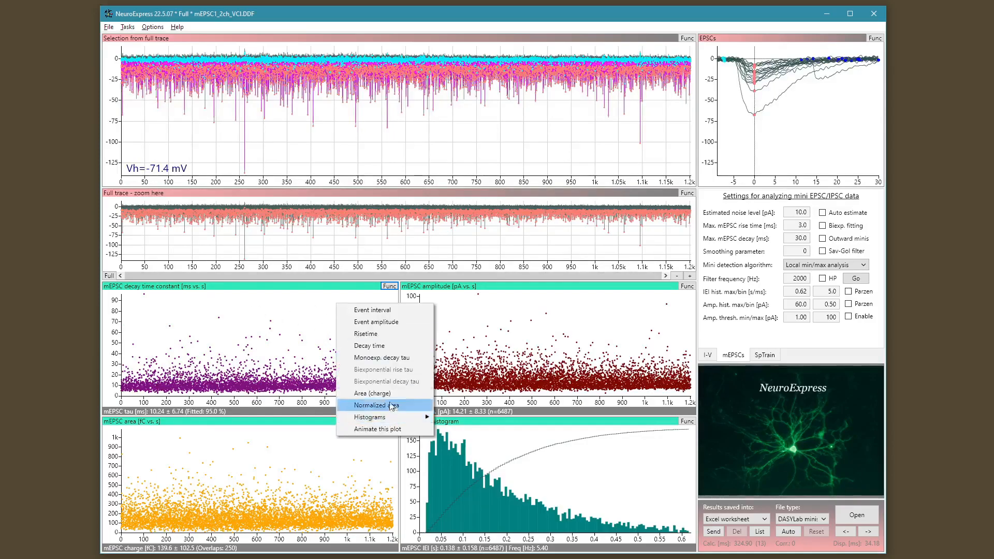
left_click(357, 402)
right_click(286, 329)
mouse_move(321, 439)
left_click(442, 449)
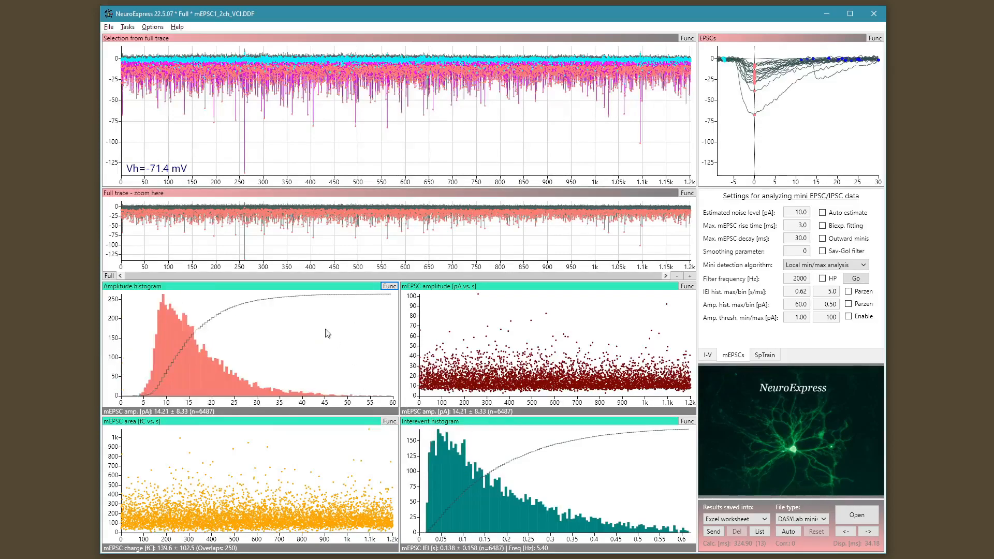
- Replace the amplitude histogram with the event amplitude plot and restore that plot to event interval
right_click(280, 299)
left_click(292, 317)
right_click(298, 317)
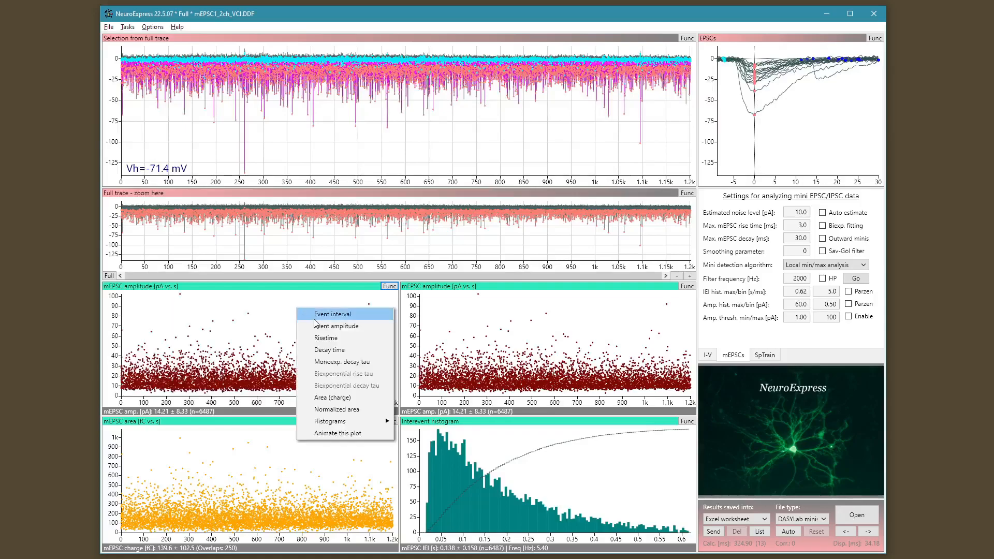
left_click(316, 316)
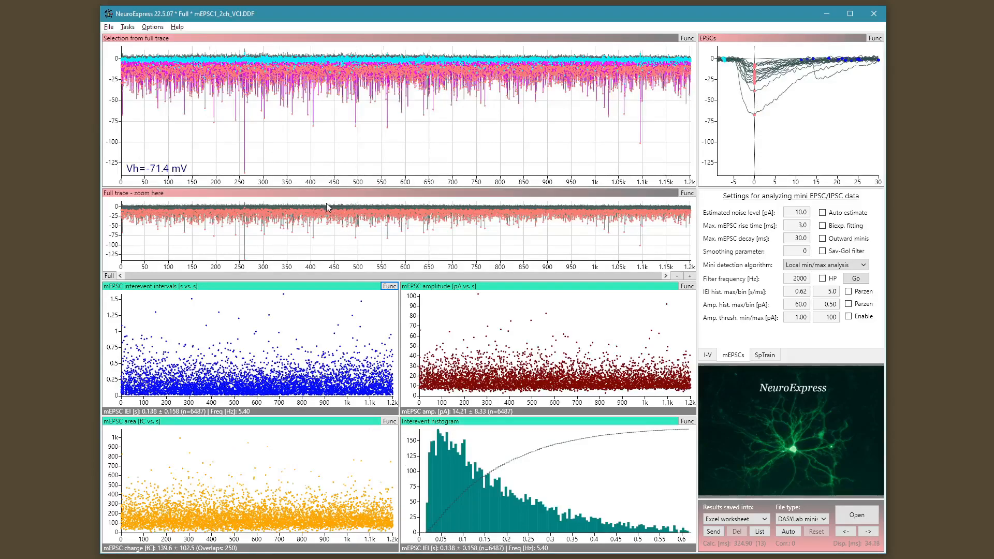
- Examine the statistics of a segment of about 77 s starting near 433 s, shift it to about 738 s and back, and clear it
left_click_drag(327, 207, 362, 250)
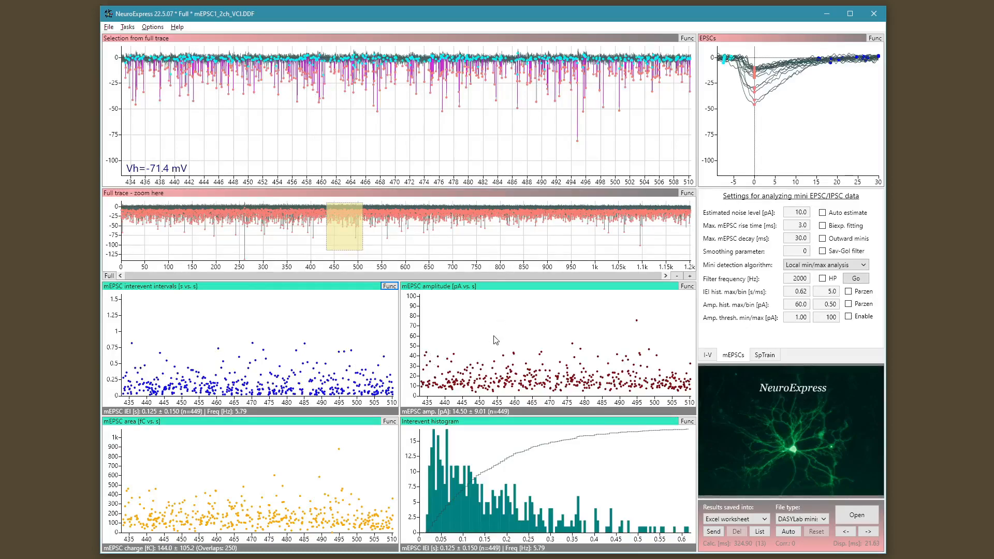
left_click_drag(346, 230, 492, 227)
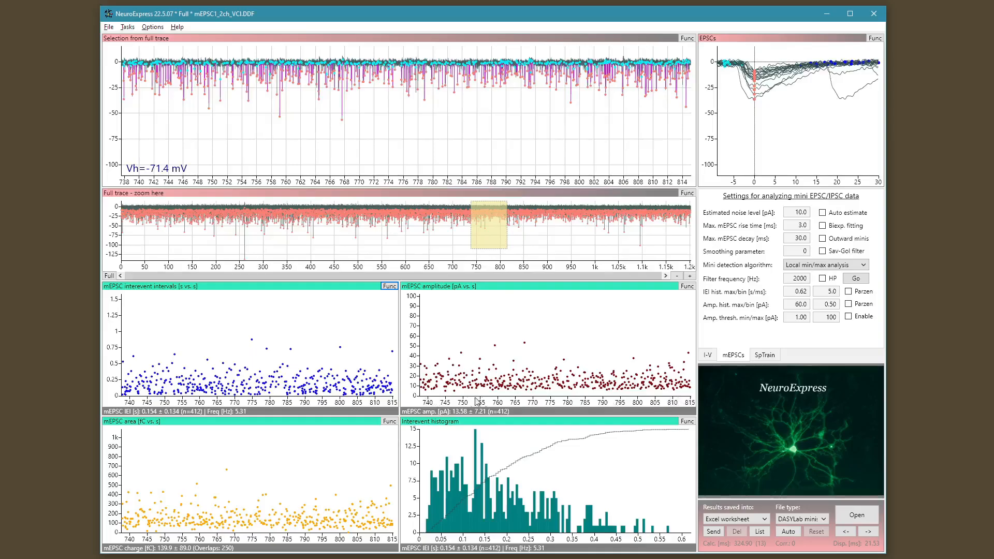
mouse_move(486, 220)
left_mouse_down()
mouse_move(642, 215)
mouse_move(372, 206)
mouse_move(147, 224)
mouse_move(571, 222)
mouse_move(442, 223)
left_mouse_up()
left_click(488, 239)
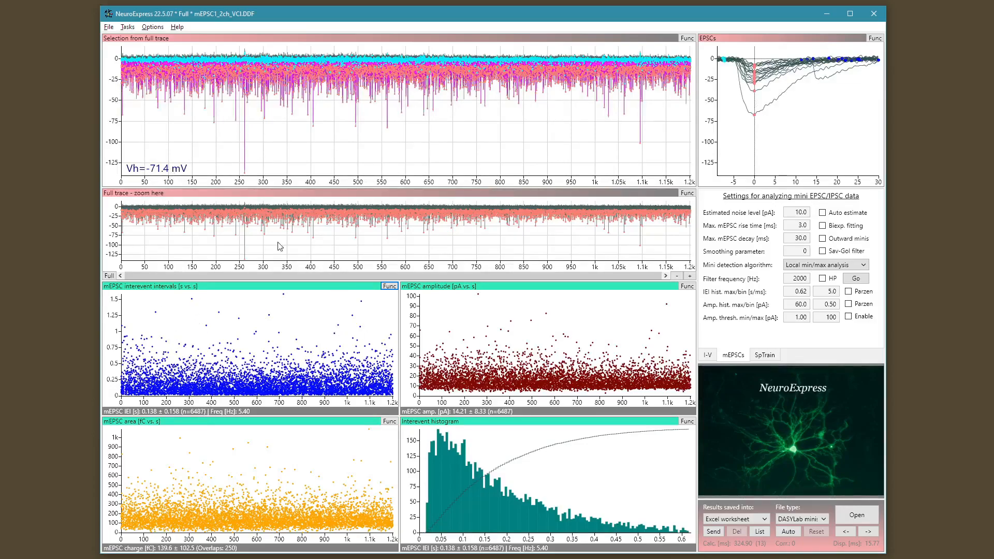
- Select a segment of about 62 s starting near 346 s on the full trace and move it to about 401 s to compare event frequency
left_click_drag(286, 240, 308, 224)
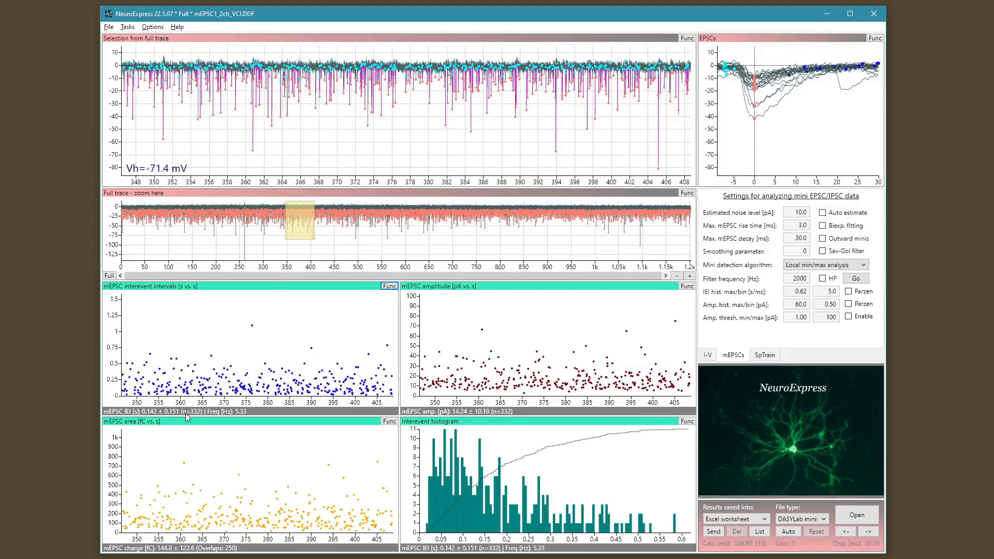
left_click_drag(303, 227, 328, 227)
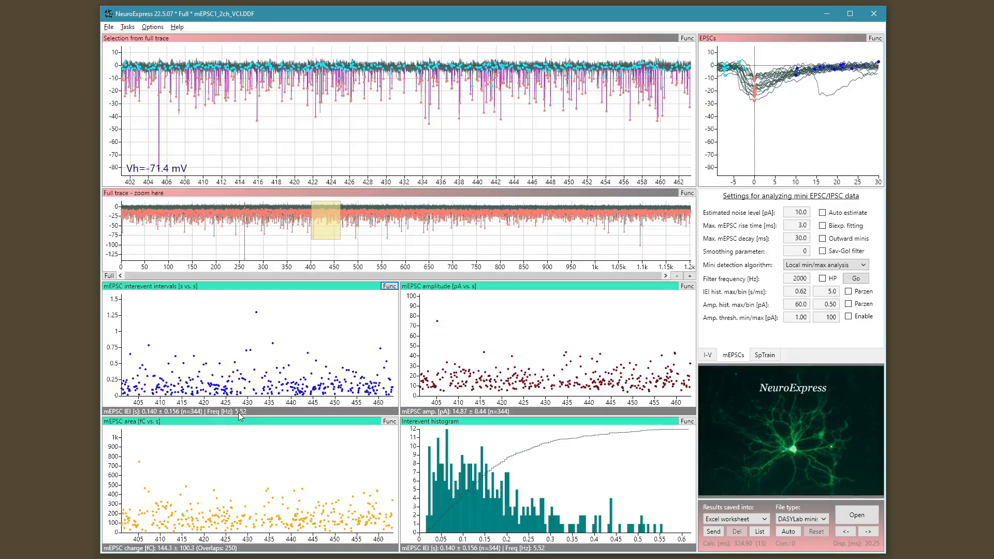
- Shift the selected segment of the full trace to start near 352 s to compare event frequency, and clear the selection
mouse_move(338, 227)
left_mouse_down()
mouse_move(453, 210)
mouse_move(620, 214)
mouse_move(208, 216)
mouse_move(298, 237)
left_mouse_up()
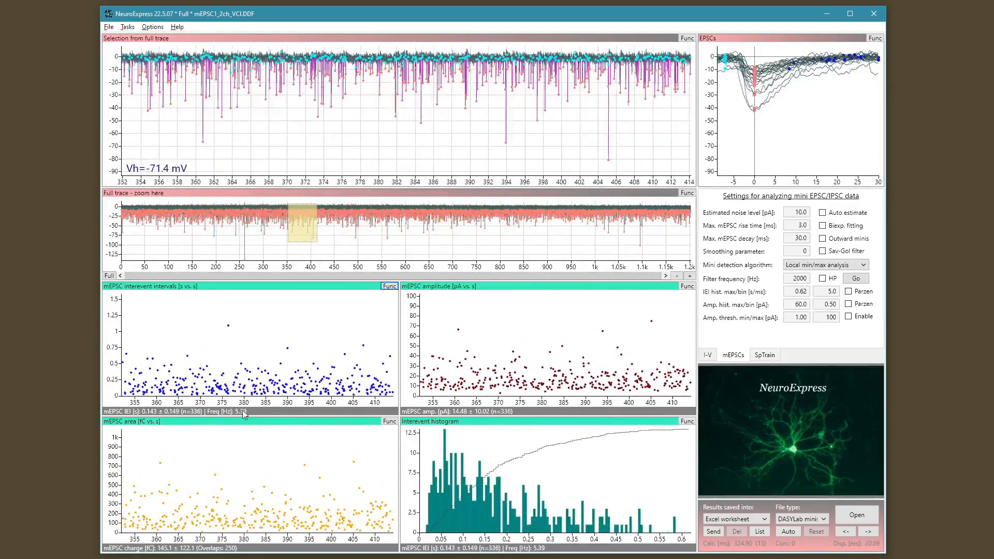
left_click(354, 248)
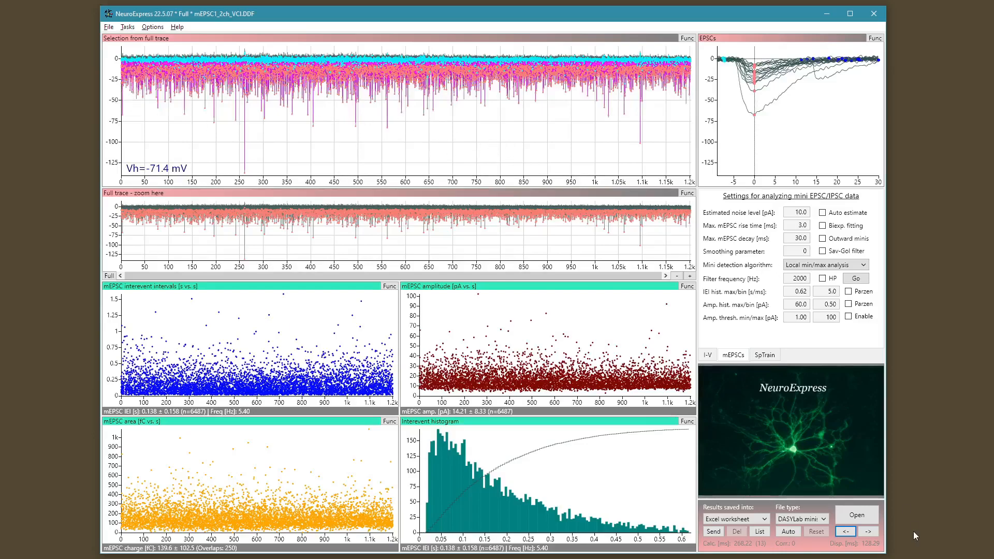
- Load the next recording, mEPSC2_2ch_VCI.ddf, and check the available mini detection algorithms, keeping Local min/max analysis
left_click(869, 537)
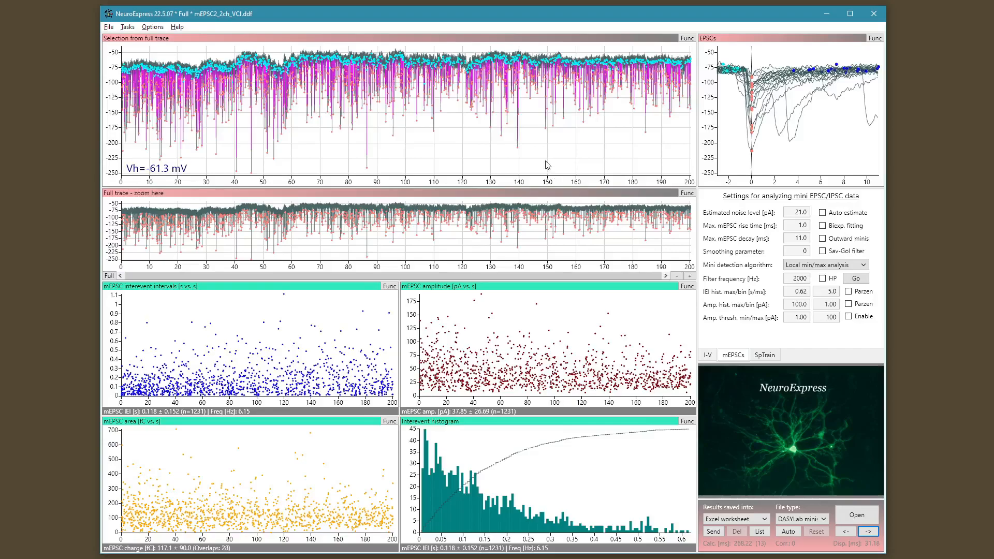
left_click(865, 266)
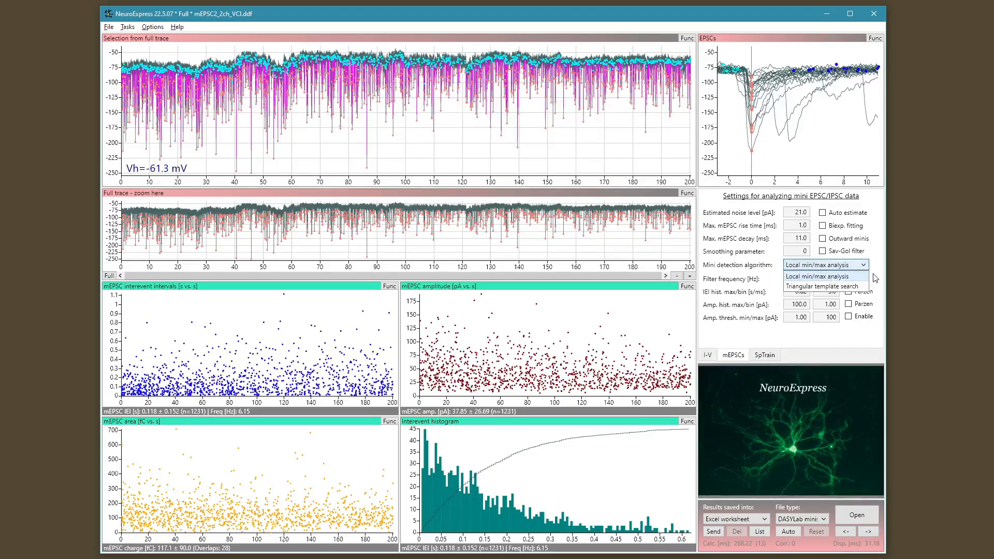
left_click(874, 278)
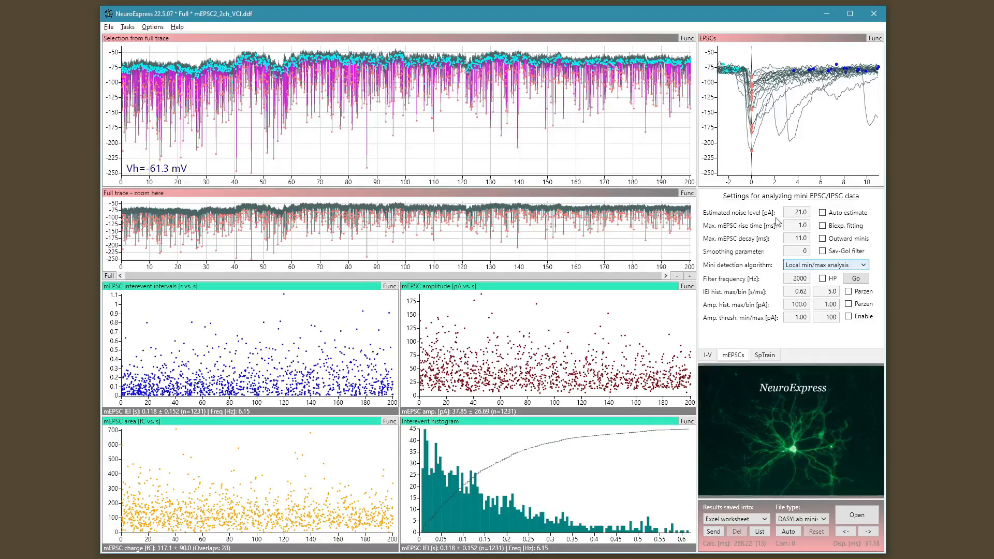
- Go through the noise level, rise time, decay and smoothing settings and enable automatic estimation of the noise level
left_click(794, 212)
left_click(798, 227)
left_click(804, 238)
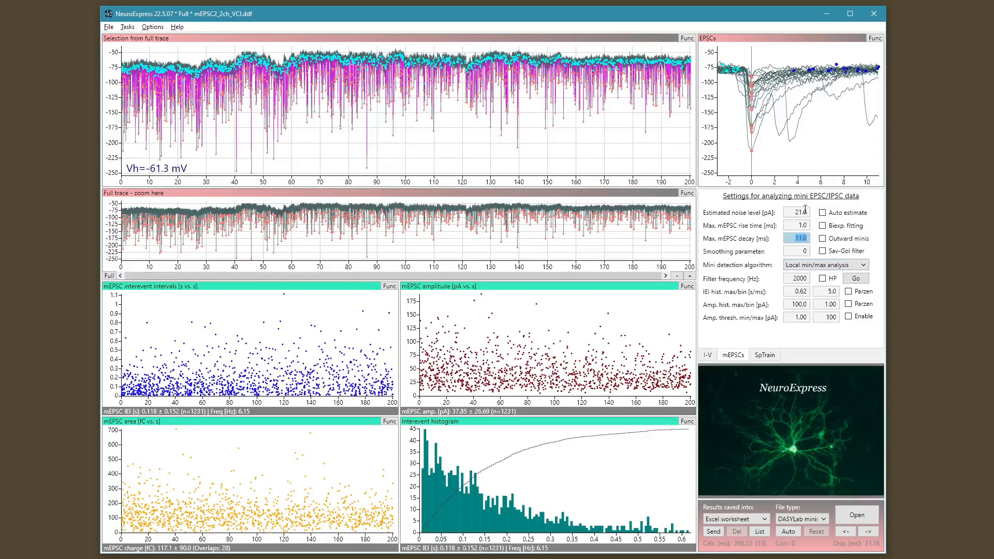
left_click(804, 252)
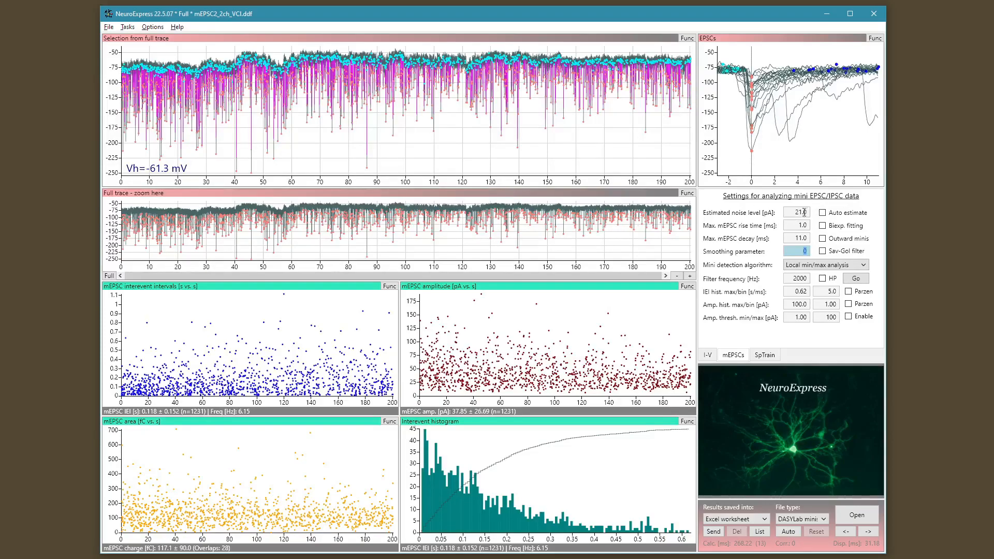
key("Tab")
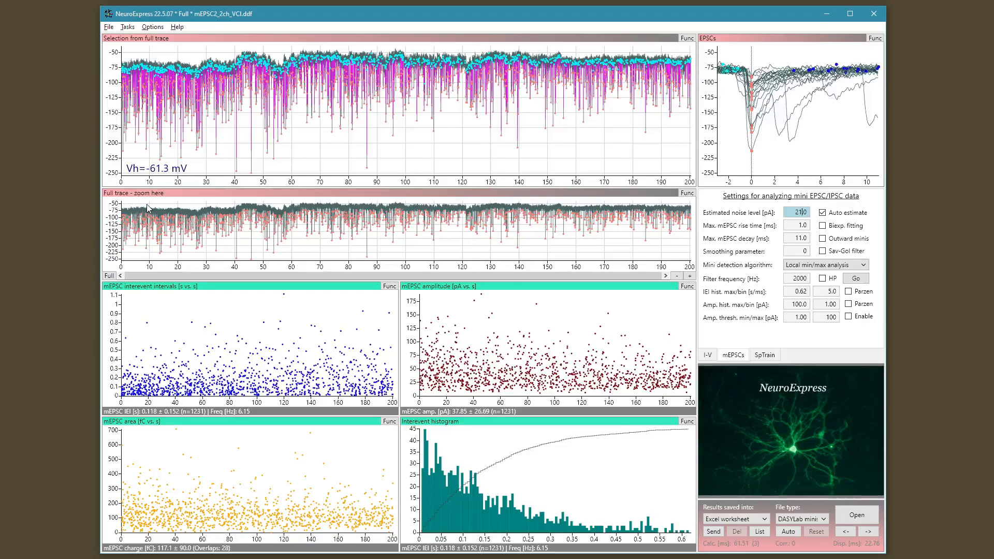
- Zoom into the first 9 s or so of the full trace to inspect the baseline noise, and restore the full view
left_click_drag(148, 208, 114, 226)
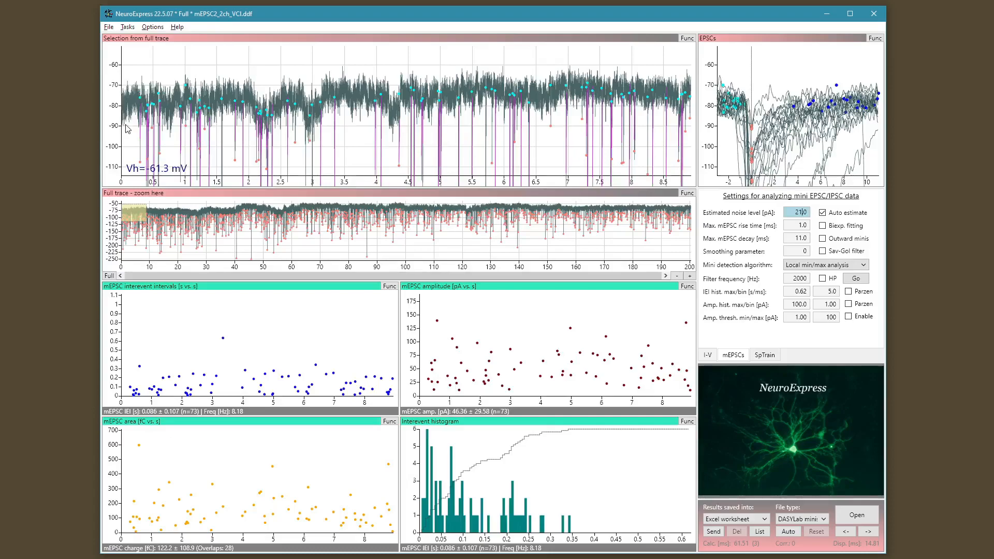
double_click(193, 224)
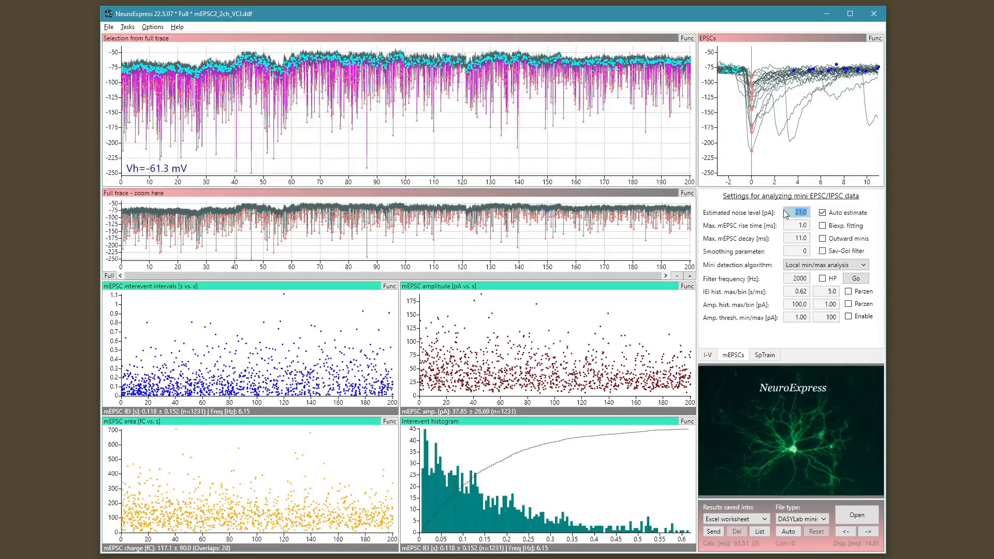
- Set the estimated noise level to 20 pA to see its effect on event detection
key("Return")
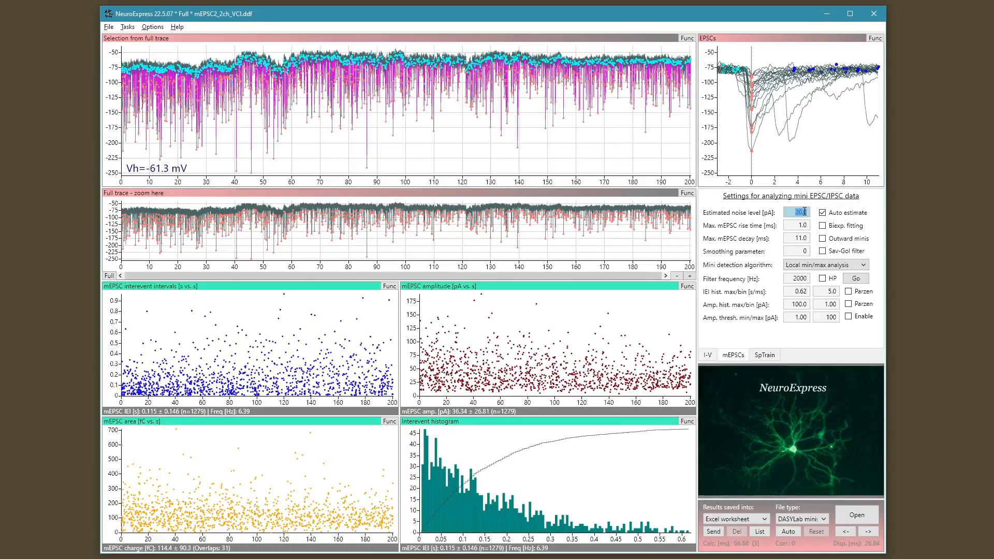
type("20.0")
key("Return")
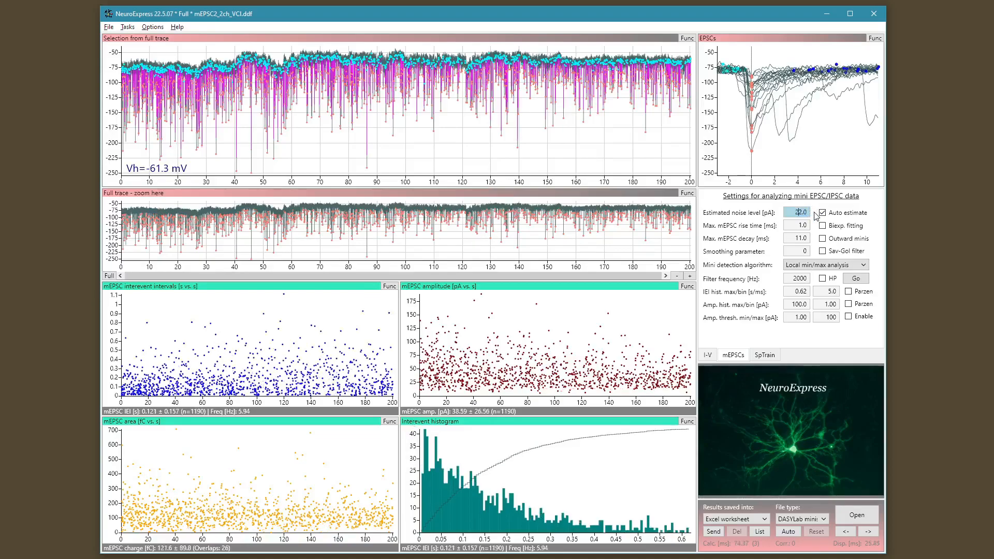
- Vary the estimated noise level in small steps between 22 and 25 pA and return it to 20 pA
key("Up")
key("Down")
key("Down")
key("Down")
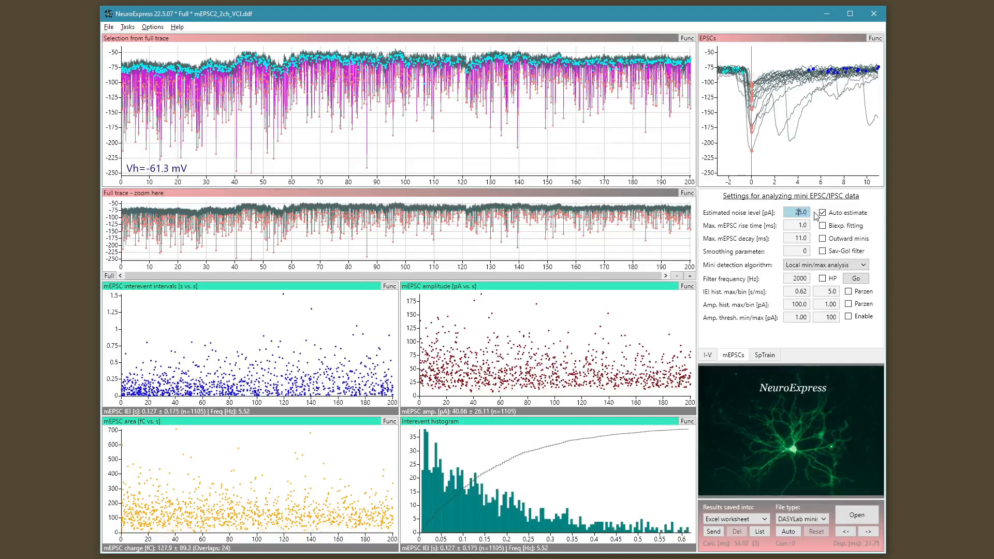
key("Up")
key("Up")
key("Up")
key("Up")
key("Up")
key("Up")
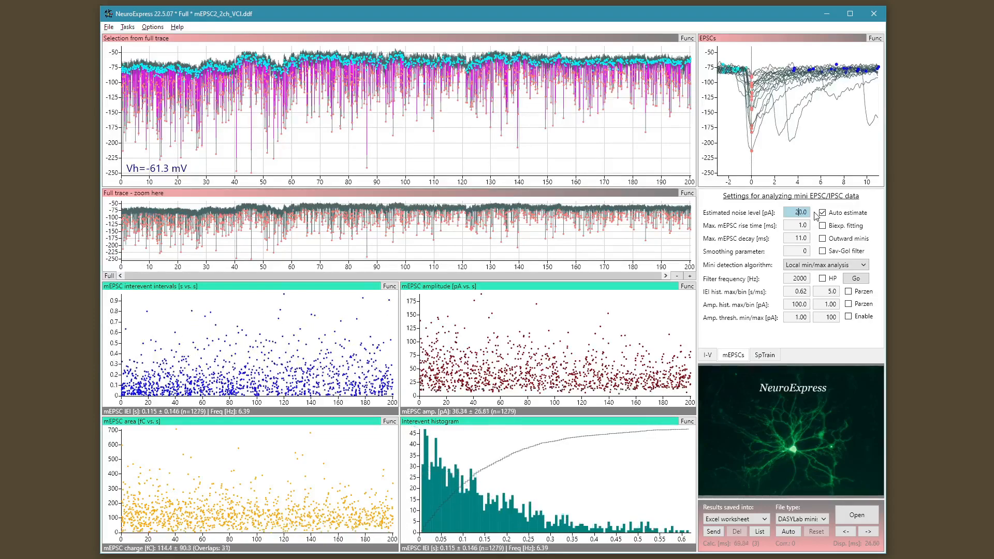
- Raise the estimated noise level step by step from 20 pA into the 40s to compare how many events are detected
key("Up")
key("Up")
key("Up")
key("Up")
key("Up")
key("Up")
key("Up")
key("Up")
key("Up")
key("Up")
key("Up")
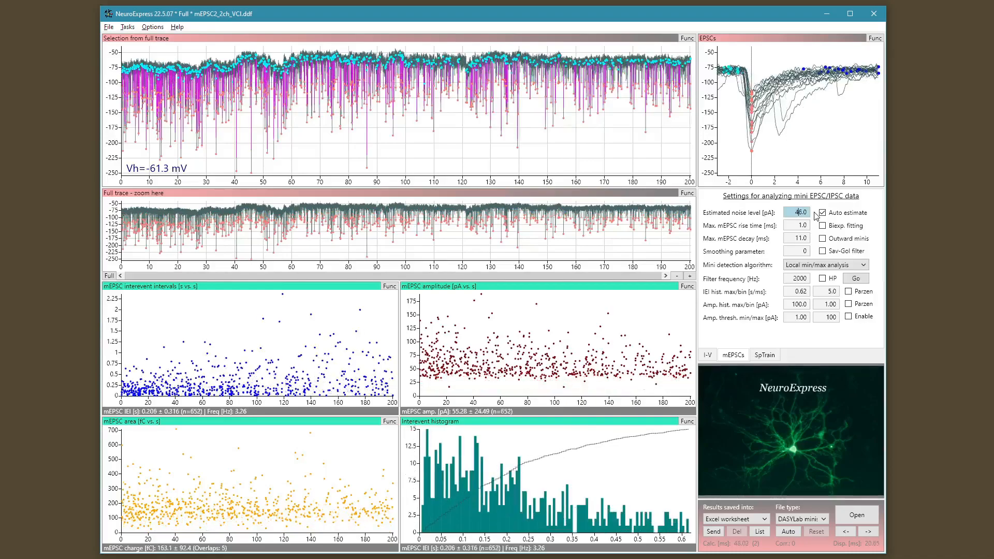
- Lower the estimated noise level step by step through 35 and 21 pA to 20 pA
key("Down")
key("Down")
key("Down")
key("Down")
key("Down")
key("Down")
key("Down")
key("Down")
key("Down")
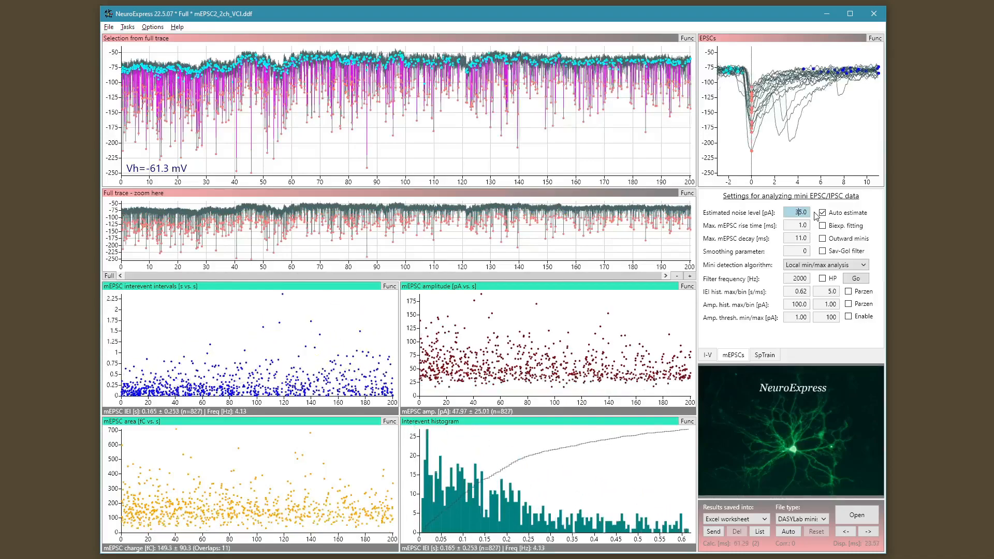
key("Down")
key("Down")
key("Down")
key("Down")
key("Down")
key("Down")
key("Down")
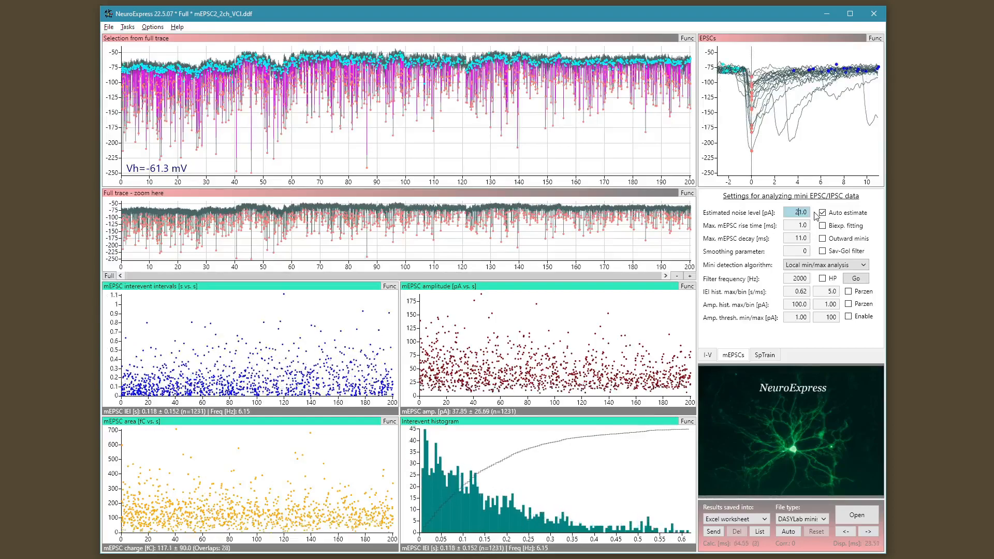
key("Down")
key("Down")
key("Up")
key("Up")
key("Down")
key("Down")
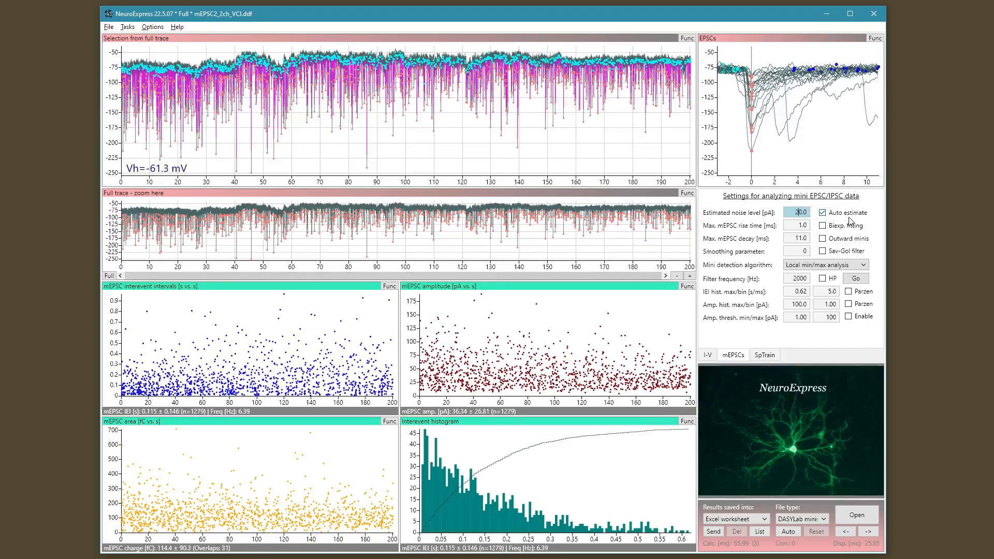
- Apply the automatic noise level estimate again in place of the manually entered value
left_click(847, 213)
left_click(830, 218)
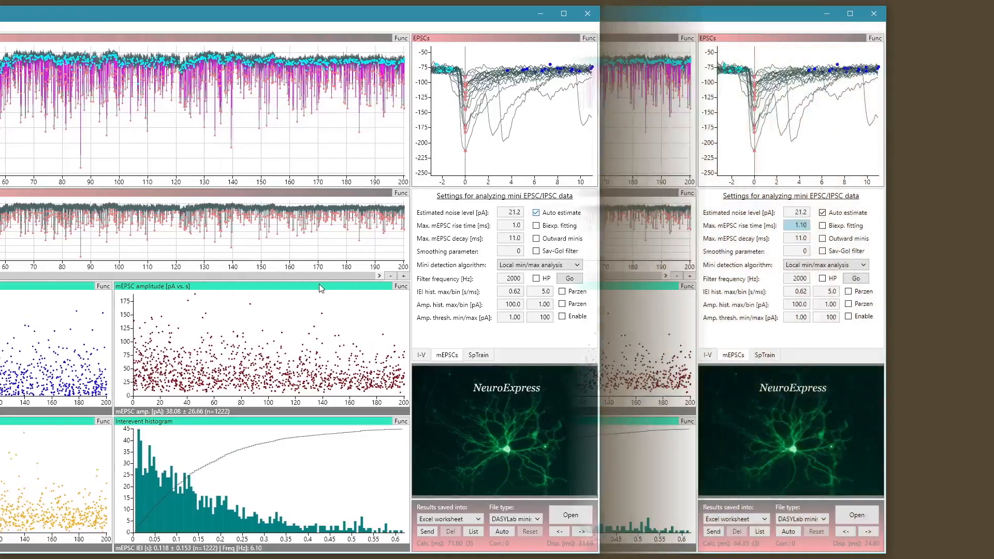
- Try maximum mEPSC rise times from 1.10 up to 1.80 ms and down to 0.98 ms, ending at 1.00 ms
type("0")
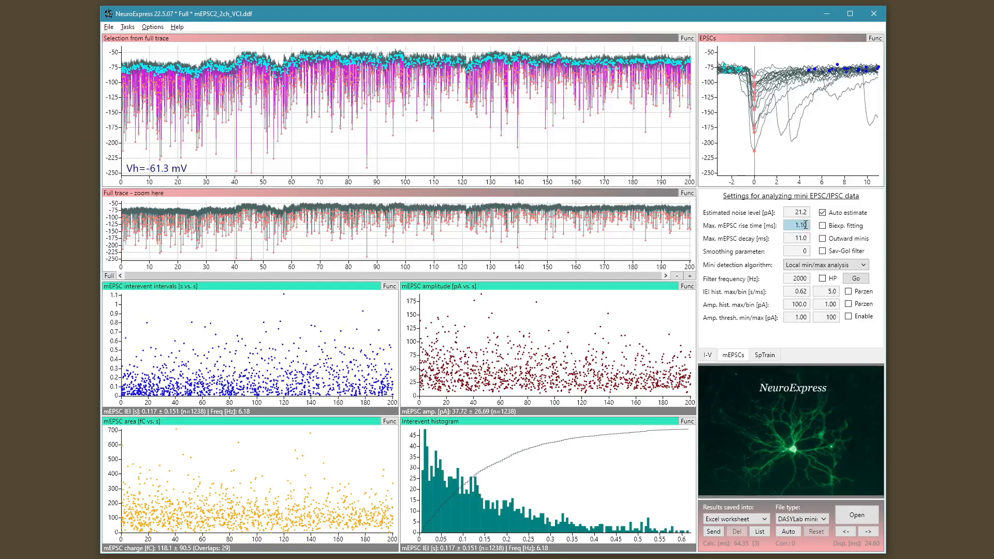
scroll(806, 224, "up", 8)
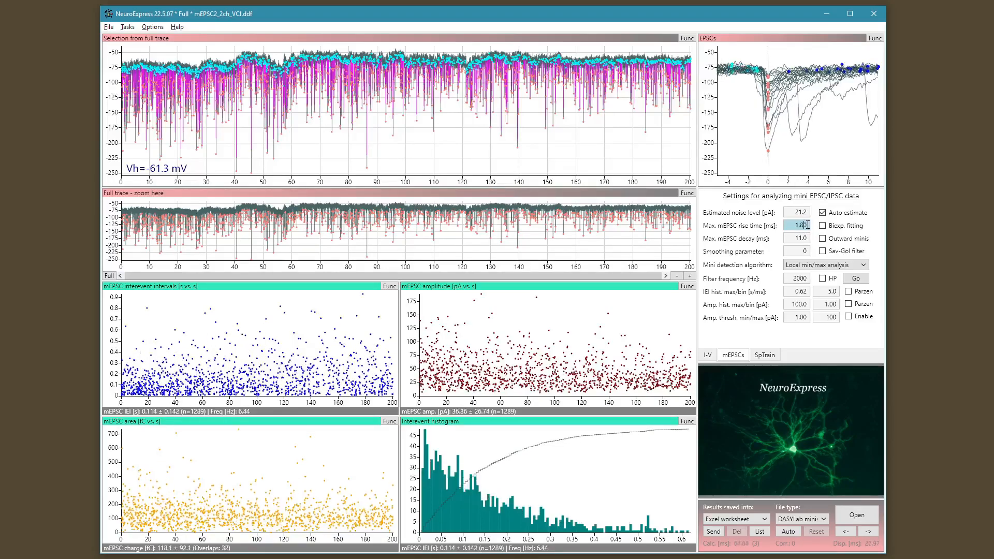
scroll(806, 229, "down", 10)
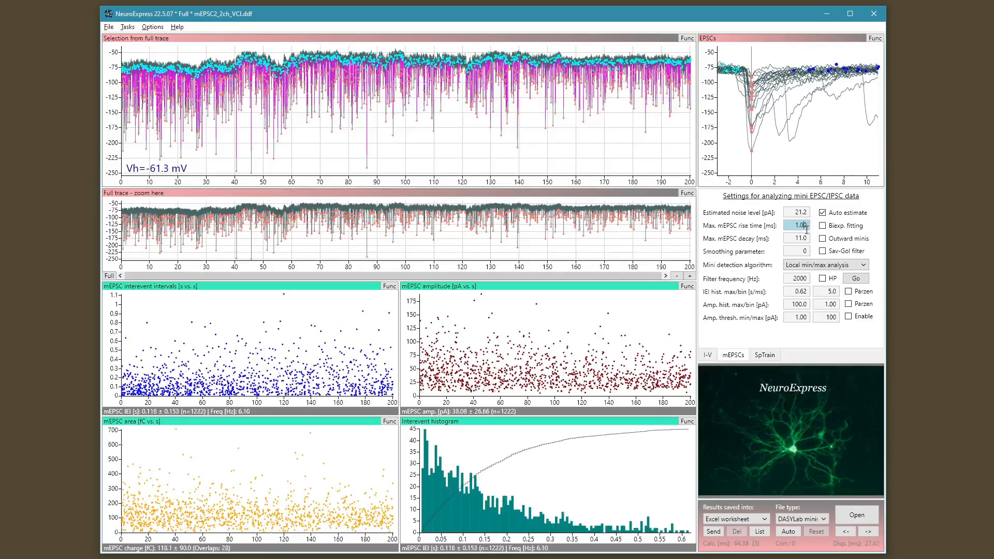
scroll(806, 229, "up", 4)
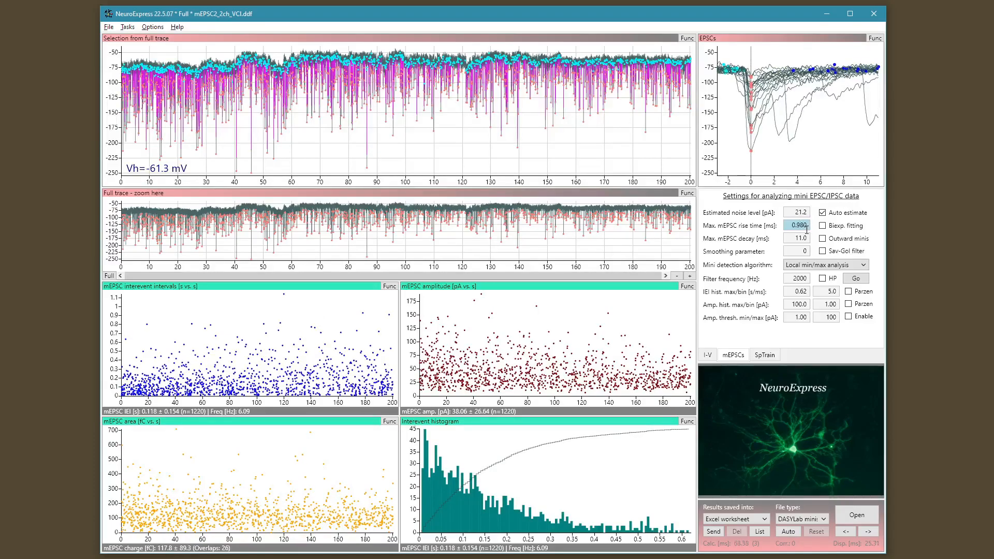
scroll(807, 230, "up", 2)
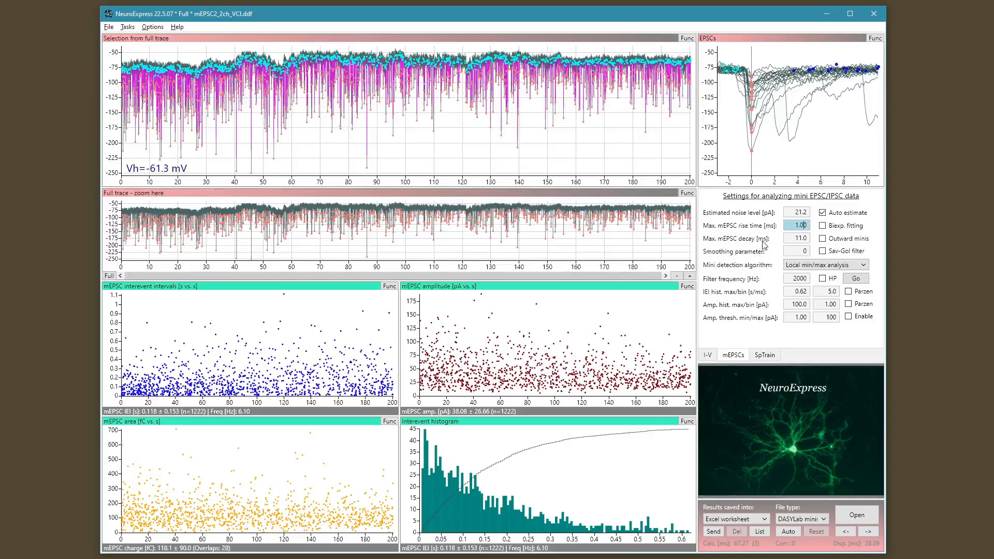
- Set the maximum mEPSC decay to 16 ms and lower it step by step through 12 ms to 10 ms
double_click(797, 238)
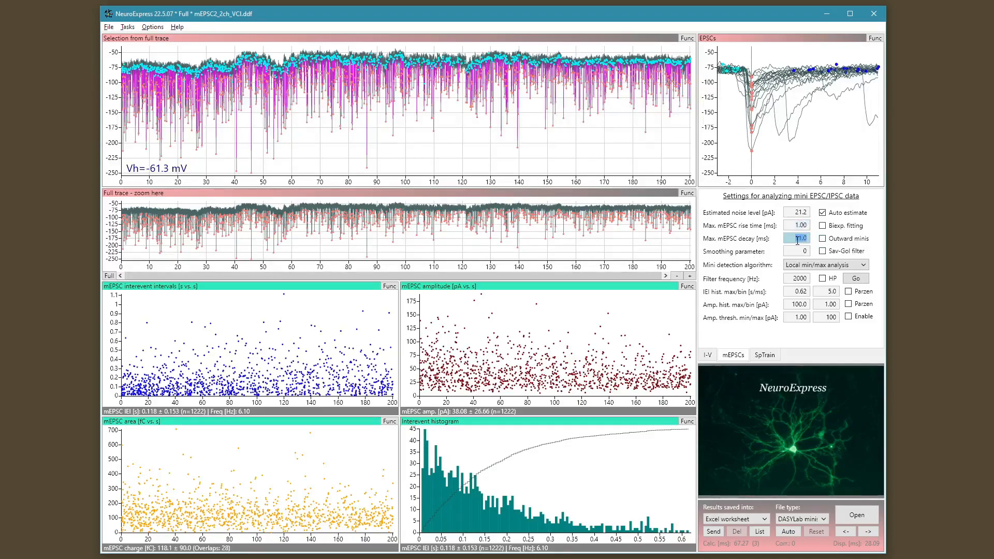
type("16")
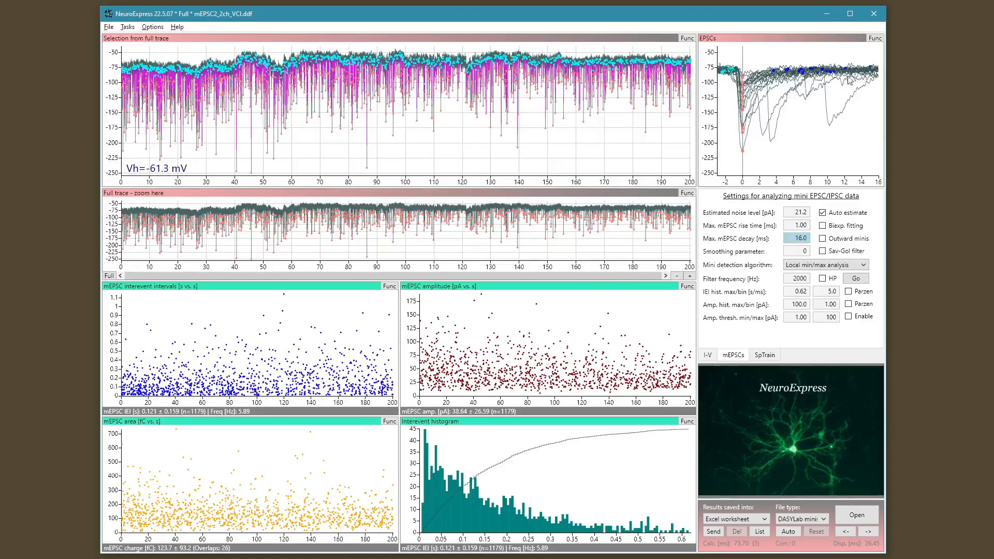
key("Down")
key("Down")
key("Down")
key("Down")
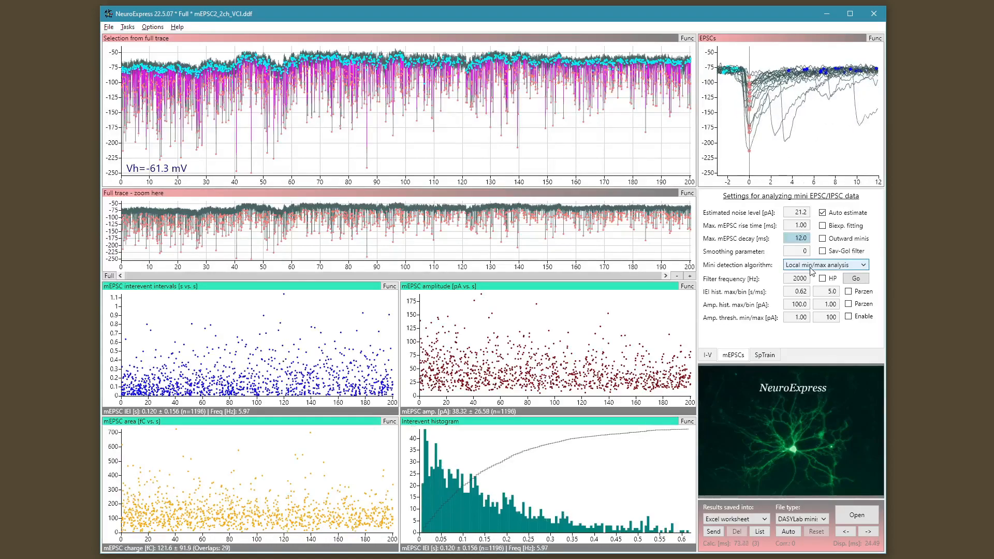
key("Down")
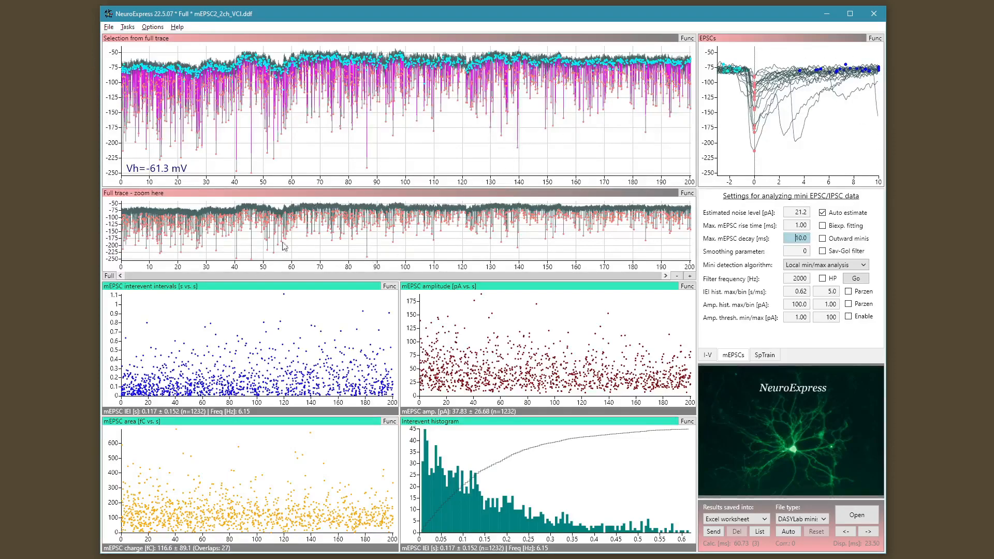
- Examine a segment of about 11 s starting near 101 s, shift it to about 83 s and further along the trace, and clear it
left_click(420, 205)
mouse_move(421, 205)
left_mouse_down()
mouse_move(391, 248)
mouse_move(409, 224)
mouse_move(449, 217)
mouse_move(622, 211)
mouse_move(290, 202)
mouse_move(424, 202)
left_mouse_up()
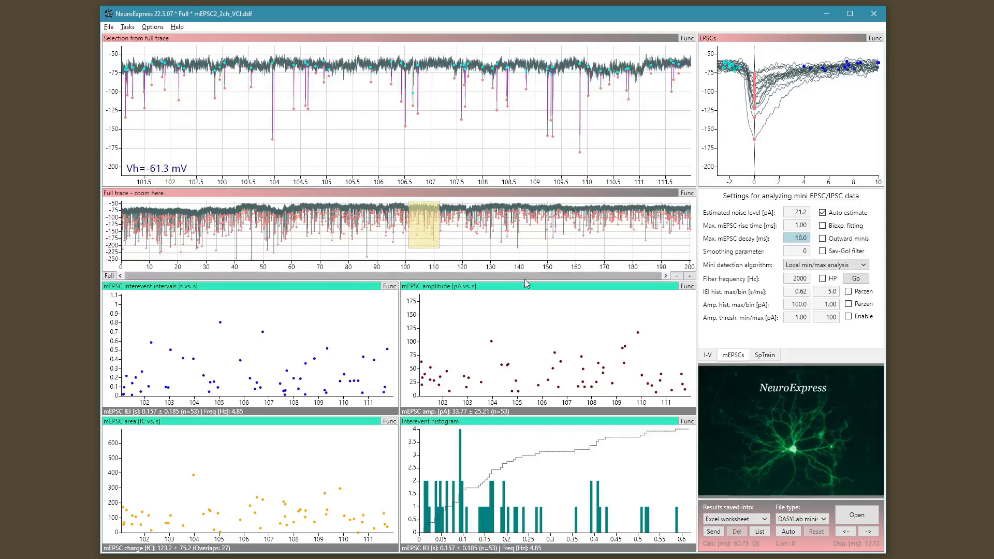
left_click_drag(433, 225, 407, 222)
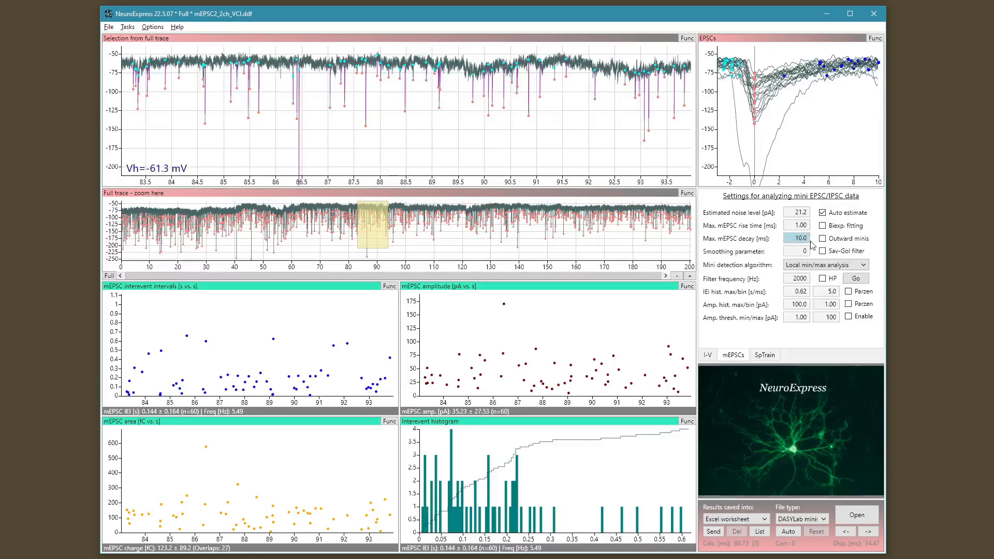
left_click_drag(368, 230, 457, 223)
left_click(521, 240)
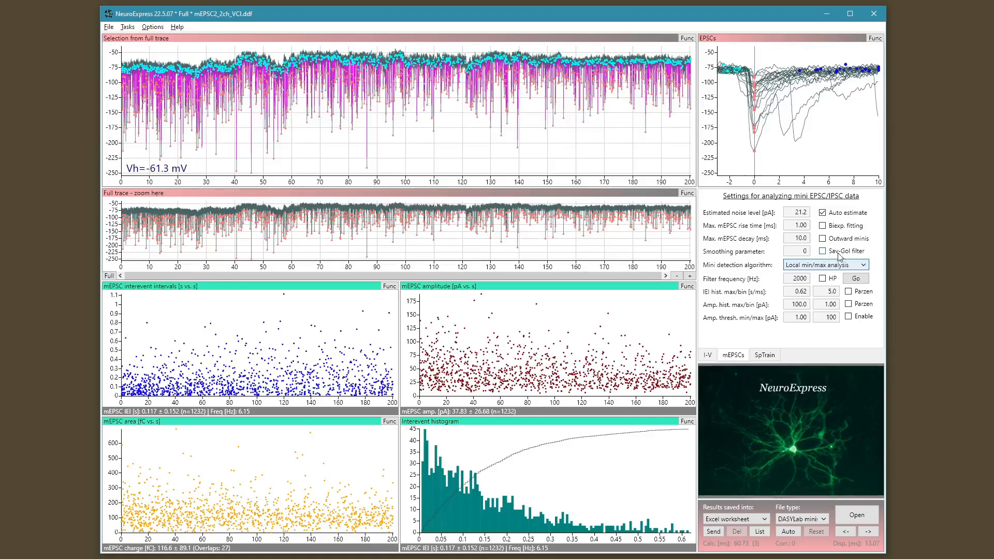
- Set the smoothing parameter to 3 and raise it in single steps to 6
double_click(798, 249)
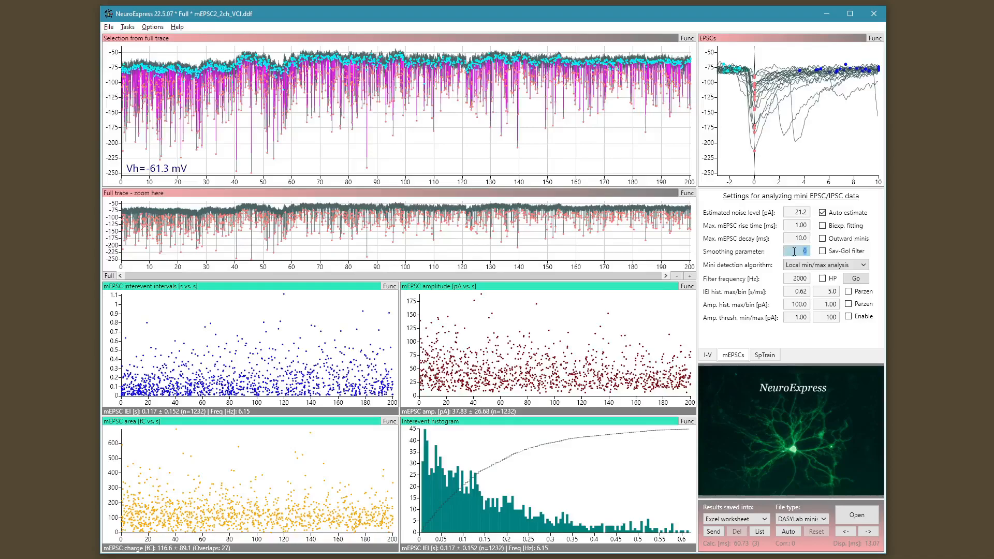
type("3")
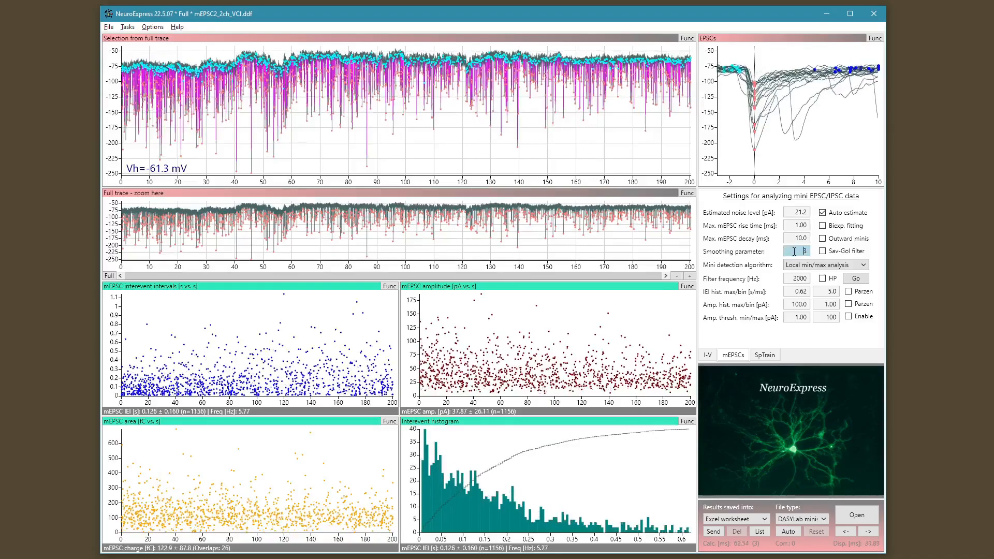
type("4")
type("5")
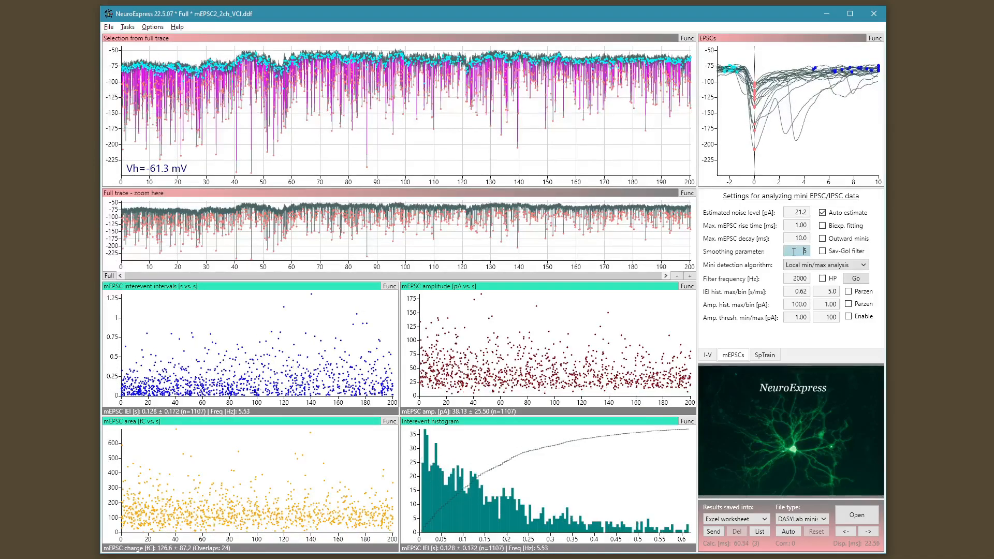
type("6")
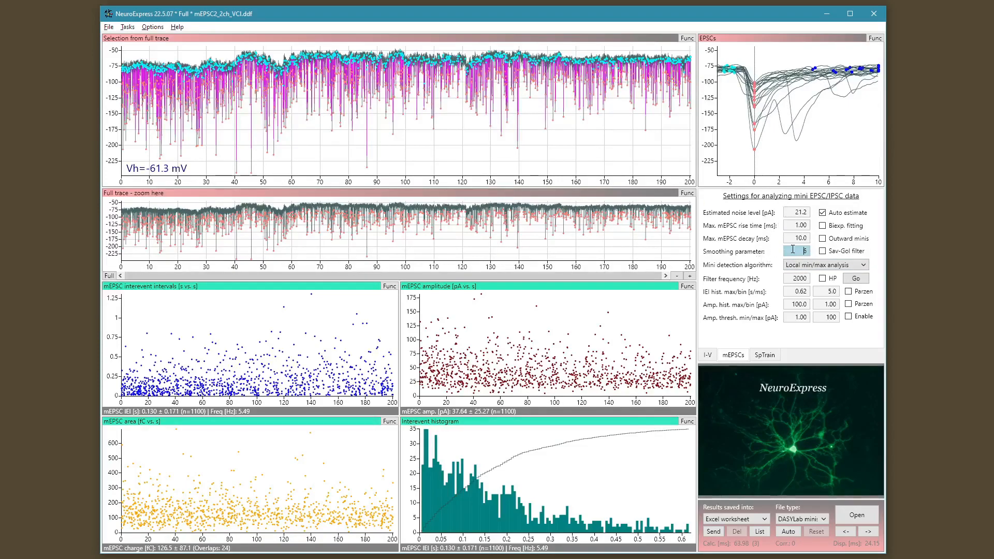
- Lower the smoothing parameter, and try values of 1, 3 and 4 with the Sav-Gol filter enabled
scroll(793, 249, "up", 2)
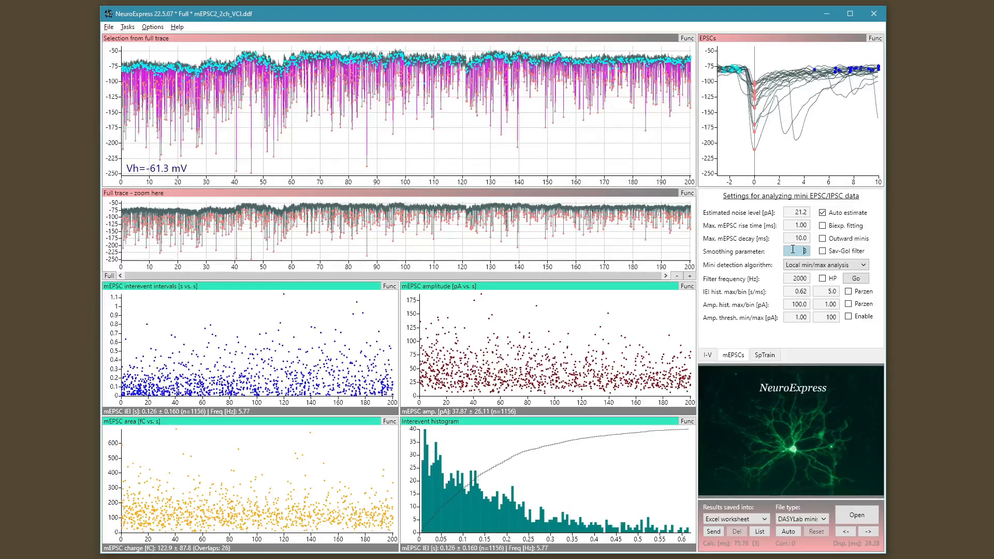
scroll(793, 250, "up", 2)
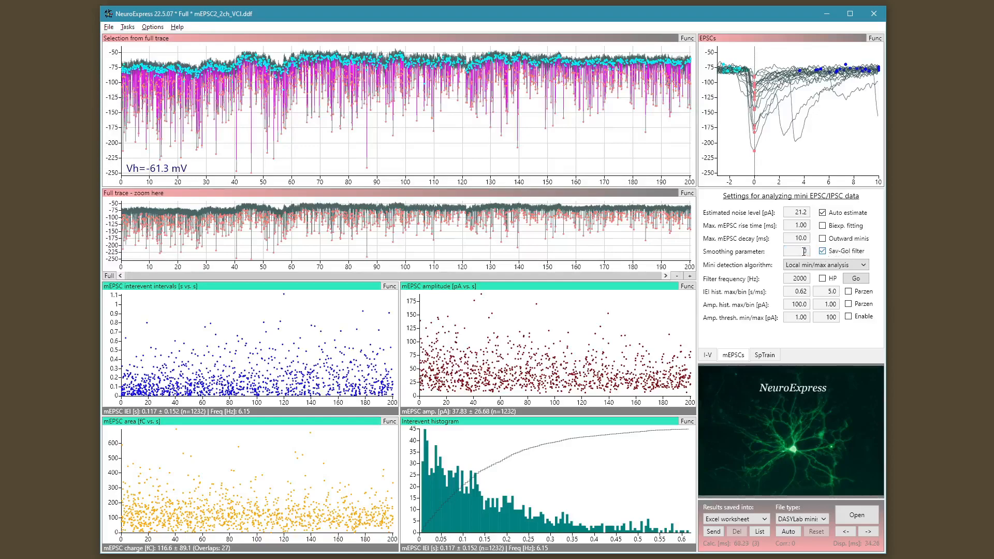
double_click(798, 252)
type("1")
key("BackSpace")
type("3")
key("BackSpace")
type("4")
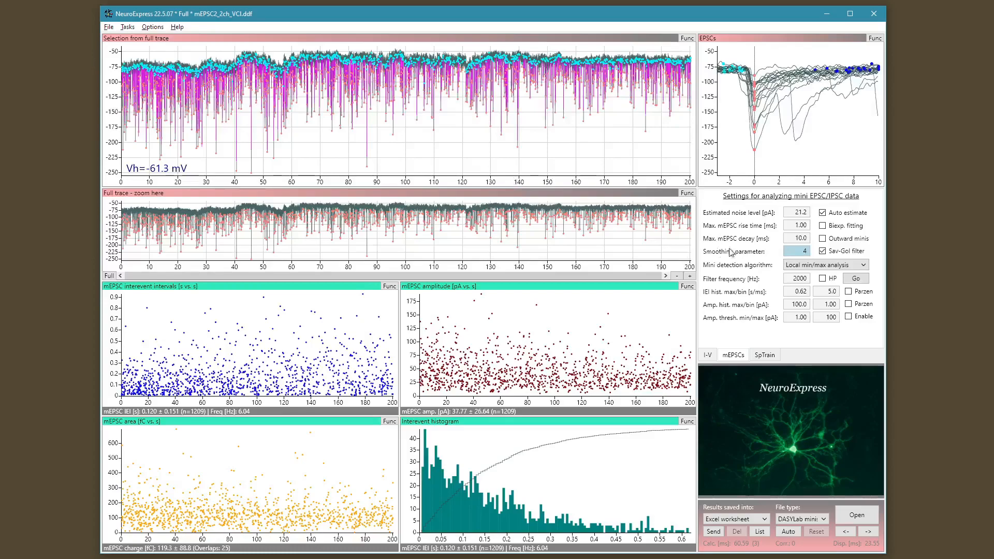
- Set the smoothing parameter to 0 and turn off the Sav-Gol filter
left_click(791, 251)
type("0")
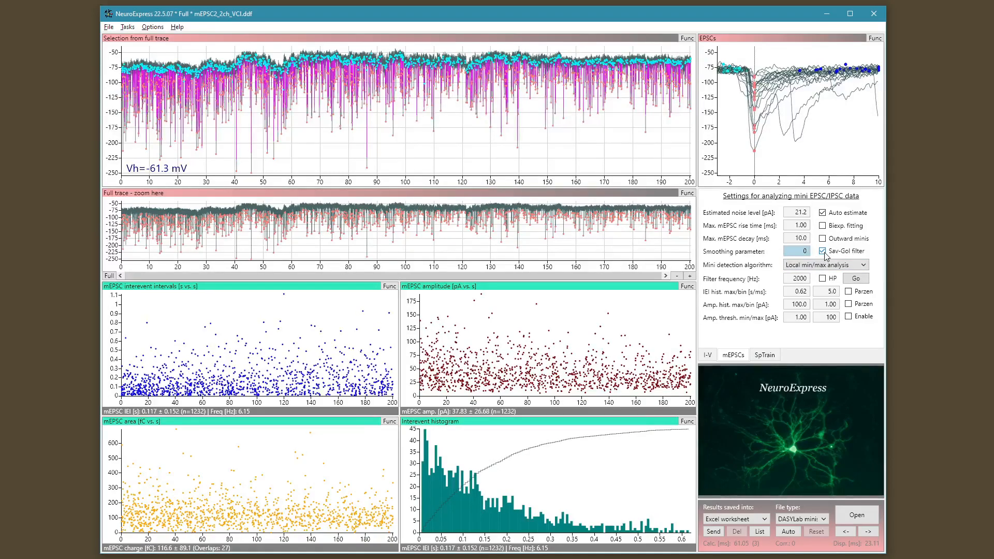
left_click(839, 251)
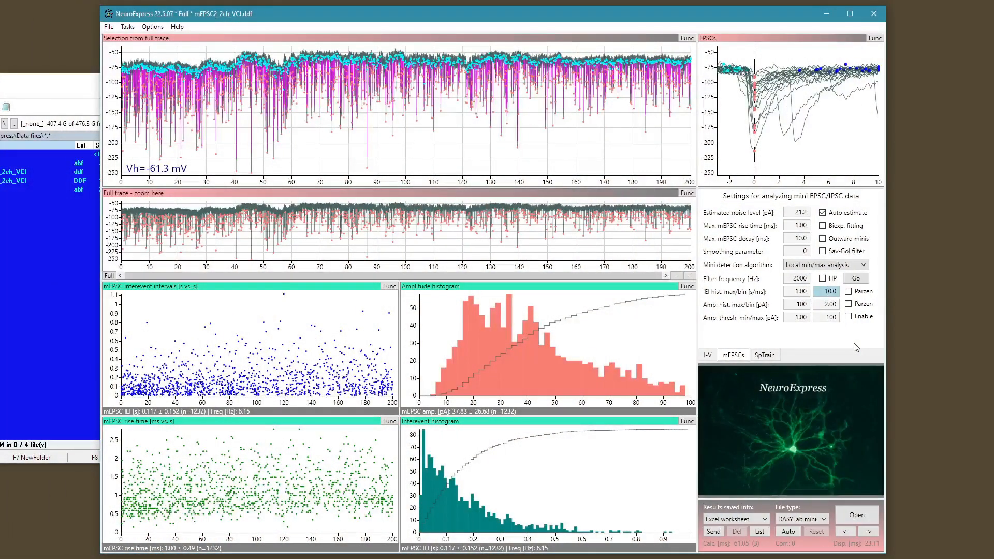
- Raise the maximum of the interevent interval histogram step by step to 2.00 s
left_click(805, 292)
left_click(828, 292)
left_click(802, 305)
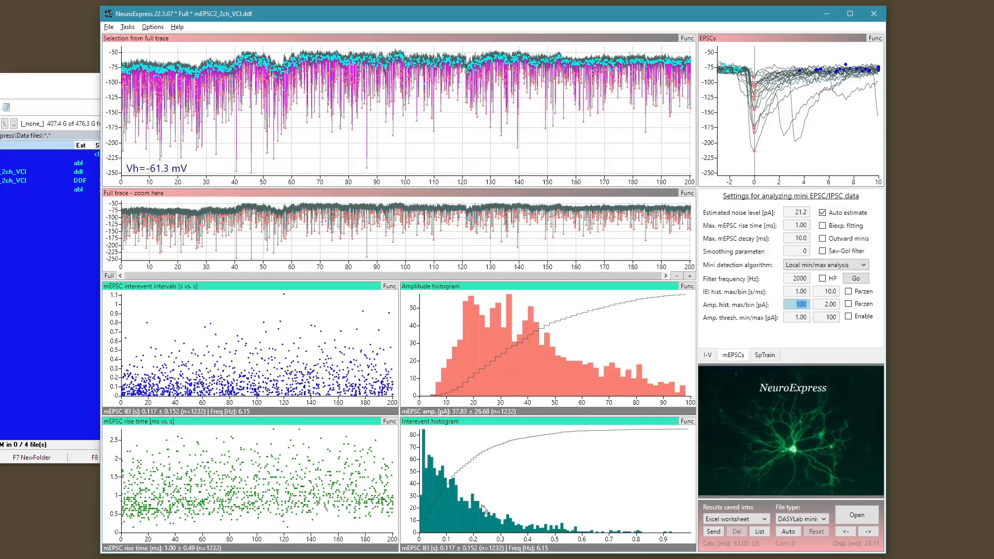
double_click(806, 292)
key("Up")
key("Up")
key("Up")
key("Up")
key("Up")
key("Up")
key("Up")
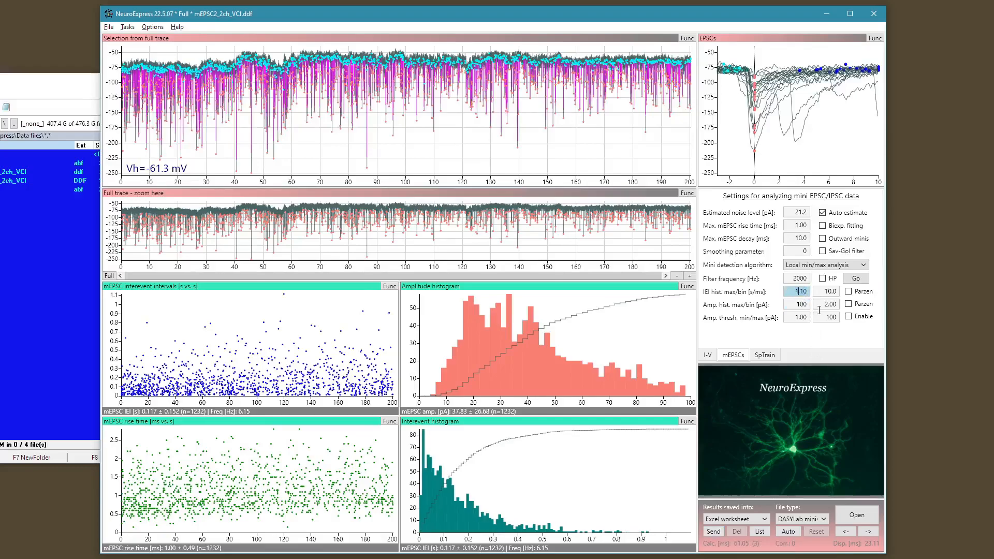
key("Up")
key("Up")
key("Up")
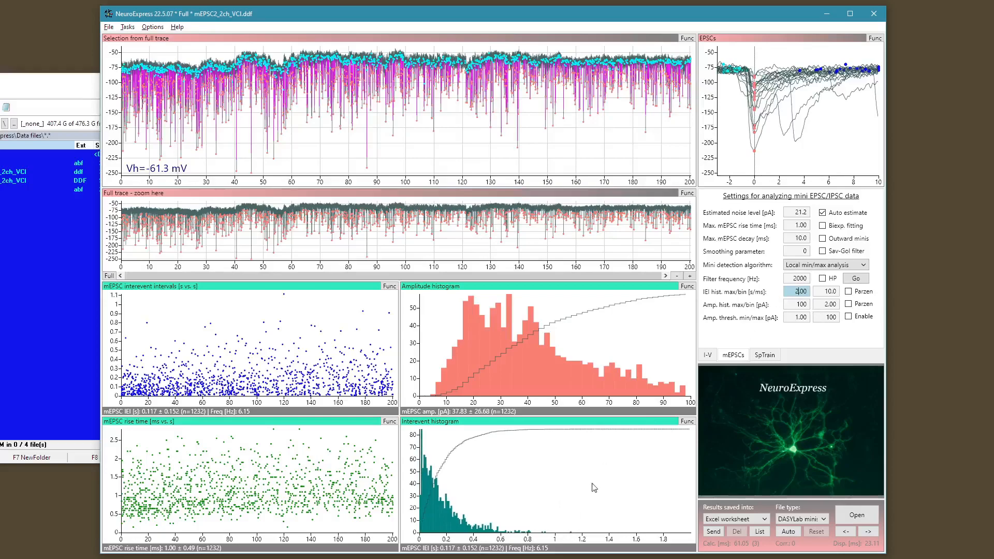
- Lower the interevent interval histogram's maximum step by step to 0.98 s and settle on 1.00 s
key("Down")
key("Down")
key("Down")
key("Down")
key("Down")
key("Down")
key("Down")
key("Down")
key("Down")
key("Down")
key("Down")
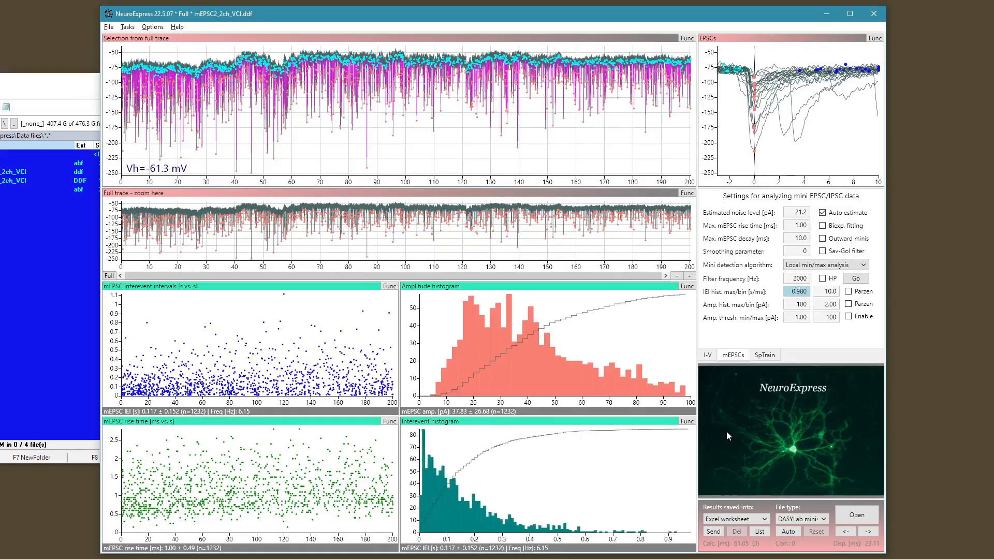
key("Up")
- Raise the interevent interval histogram's bin width step by step to 28 ms
key("Tab")
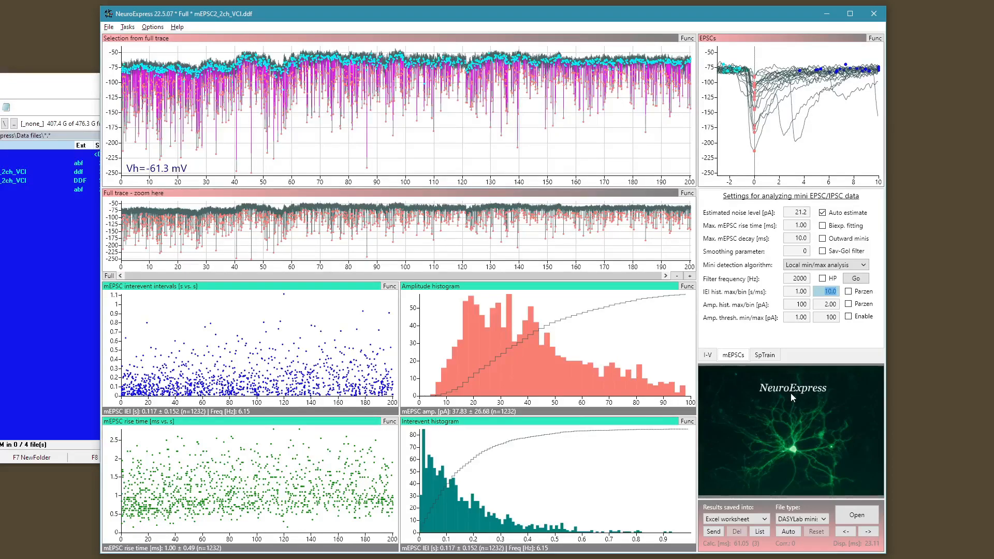
key("Up")
key("Up")
key("Up")
key("Up")
key("Up")
key("Up")
key("Up")
key("Up")
key("Up")
key("Up")
key("Up")
key("Up")
key("Up")
key("Up")
key("Up")
key("Up")
key("Up")
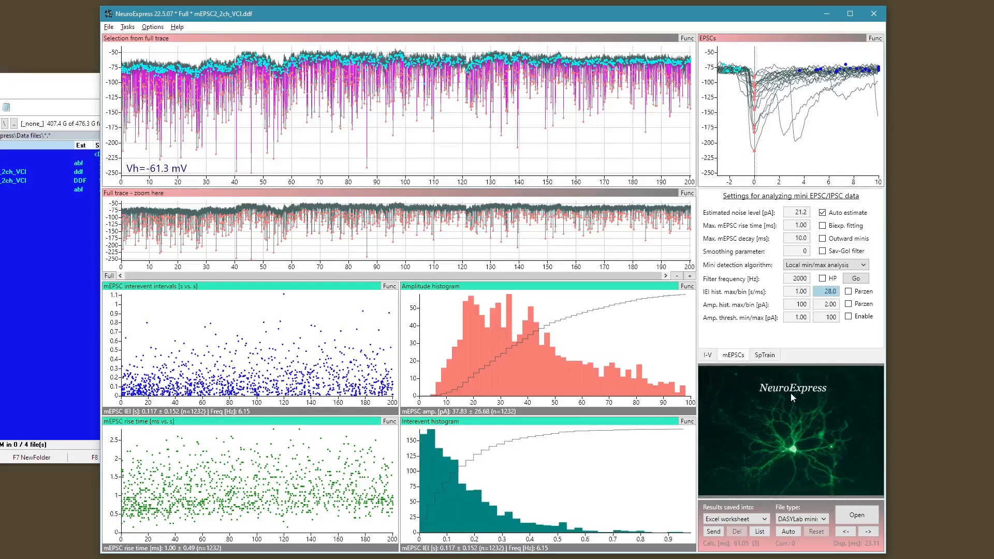
- Lower the bin width of the interevent interval histogram through 18 ms and 7.8 ms to 5 ms
key("Down")
key("Down")
key("Down")
key("Down")
key("Down")
key("Down")
key("Down")
key("Down")
key("Down")
key("Down")
key("Down")
key("Down")
key("Down")
key("Down")
key("Down")
key("Down")
key("Down")
key("Down")
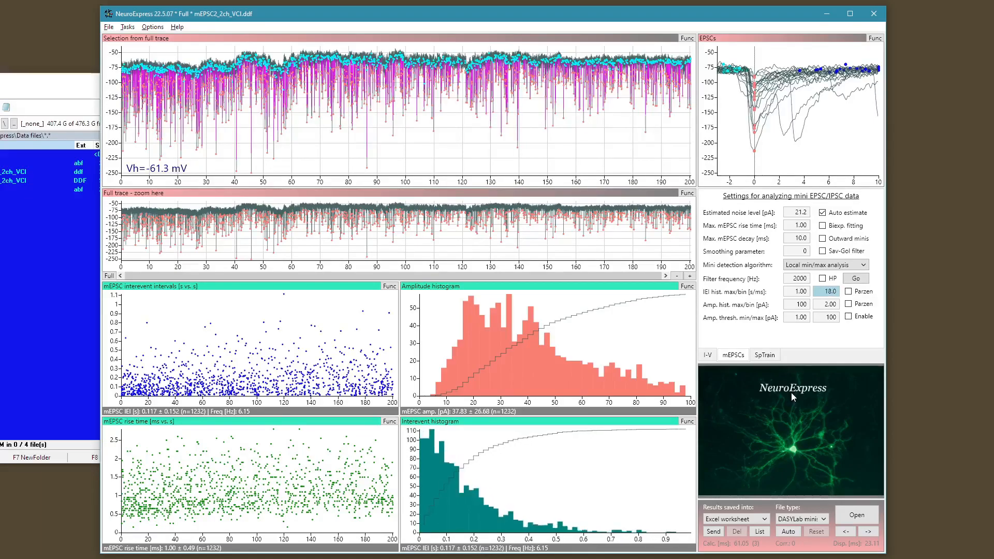
key("Down")
key("Down")
key("Down")
key("Down")
key("Down")
key("Down")
key("Down")
key("Down")
key("Down")
key("Down")
key("Down")
key("Down")
key("Down")
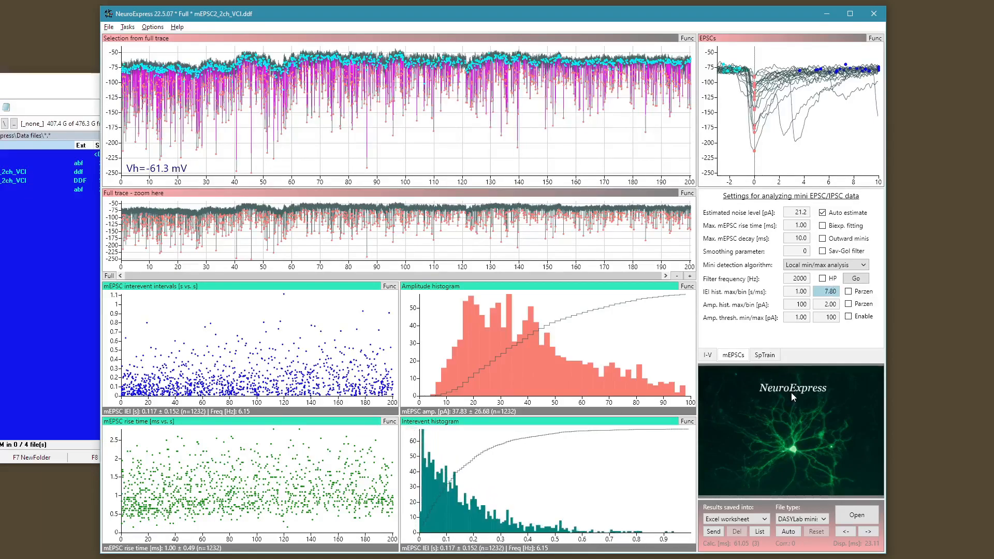
key("Down")
key("Down")
key("Down")
key("Down")
key("Down")
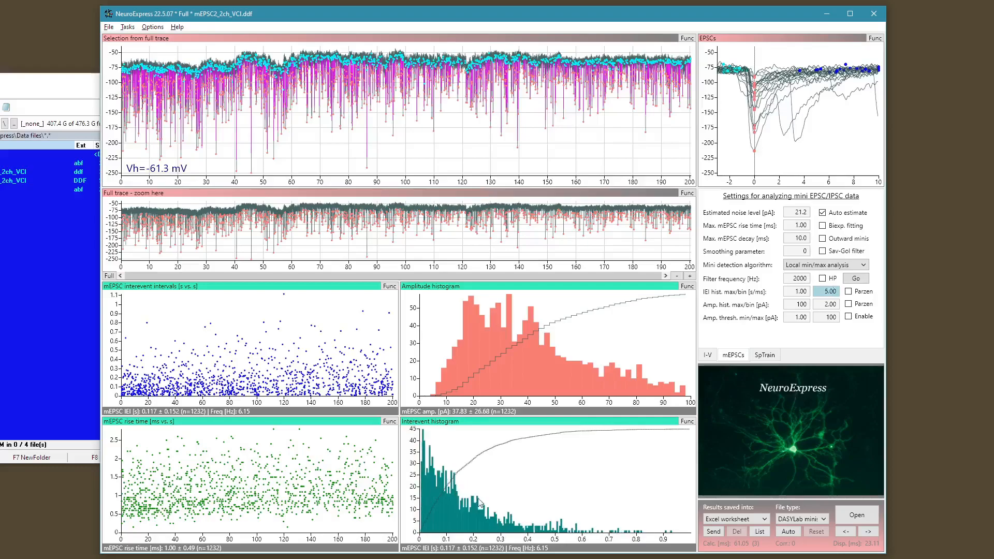
- Set the amplitude histogram's maximum to 180 pA, and switch its Parzen option on and off again
left_click(799, 304)
key("Up")
key("Up")
key("Up")
key("Up")
key("Up")
key("Up")
key("Up")
key("Up")
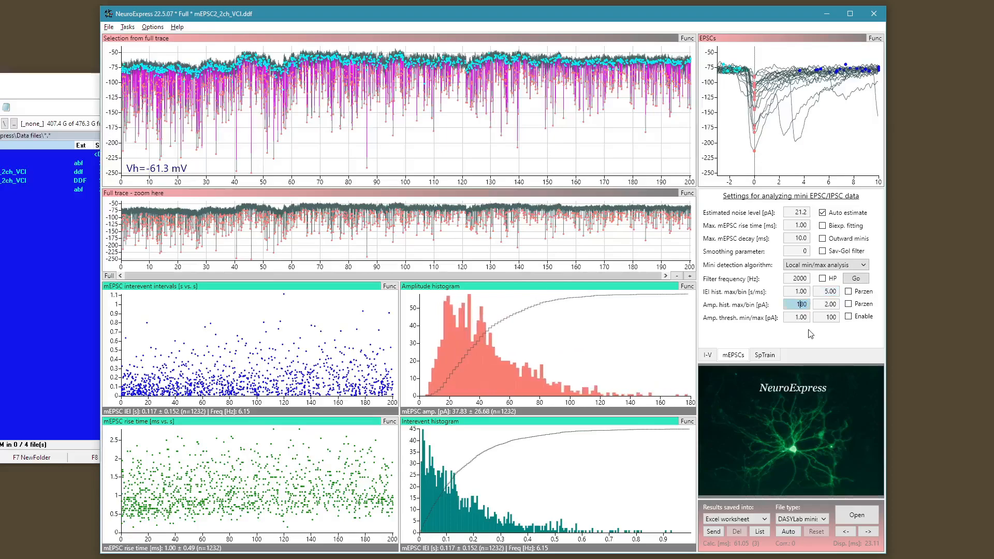
left_click(848, 304)
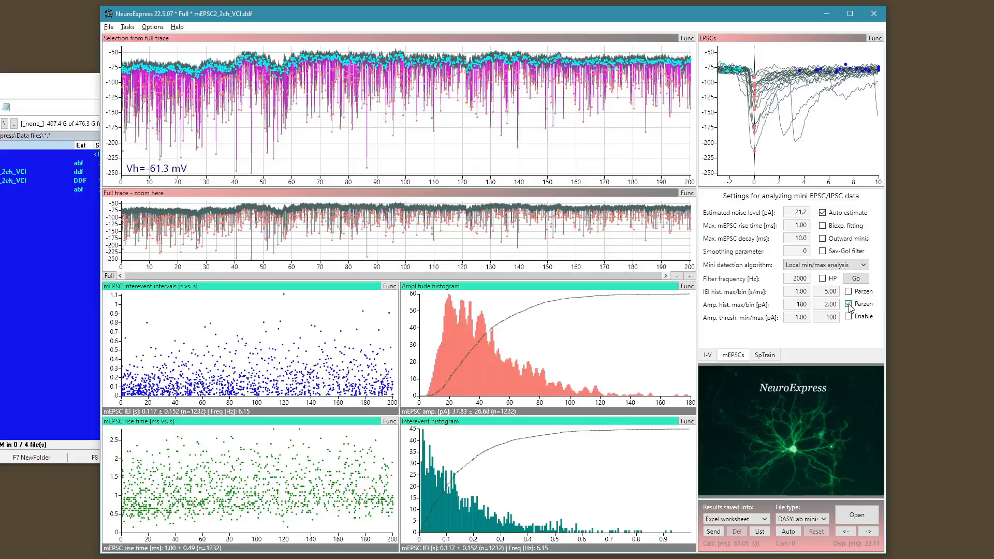
left_click(849, 305)
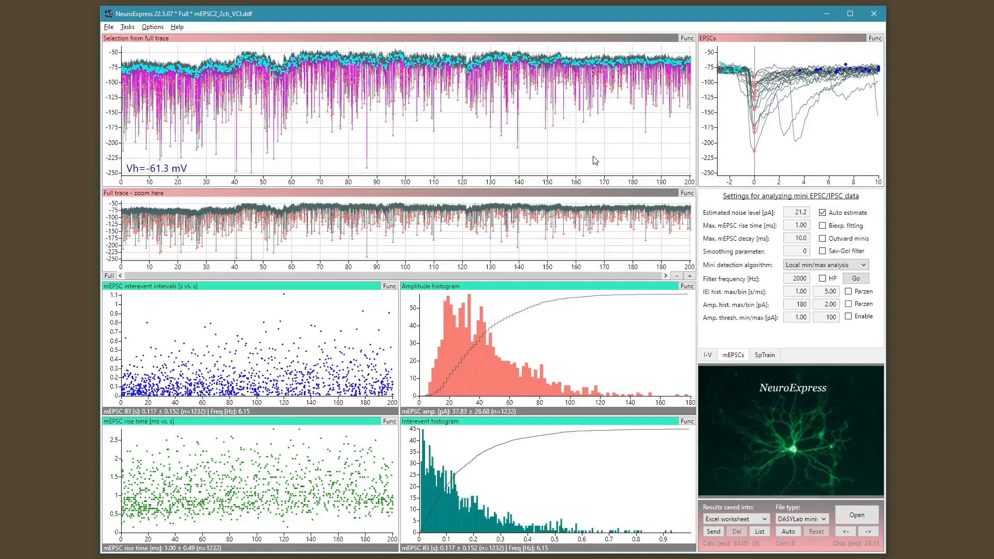
- Within the first 2.7 s of the trace, examine single mEPSCs near 1.90 s and 0.93 s, and clear the selection
left_click(690, 278)
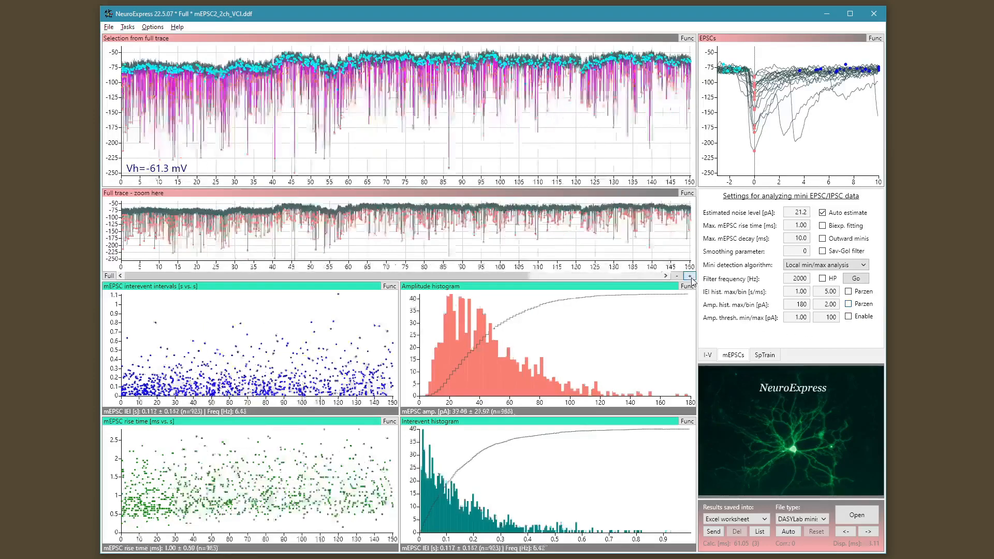
left_click(690, 278)
left_click(691, 278)
left_click(691, 278)
left_click(691, 278)
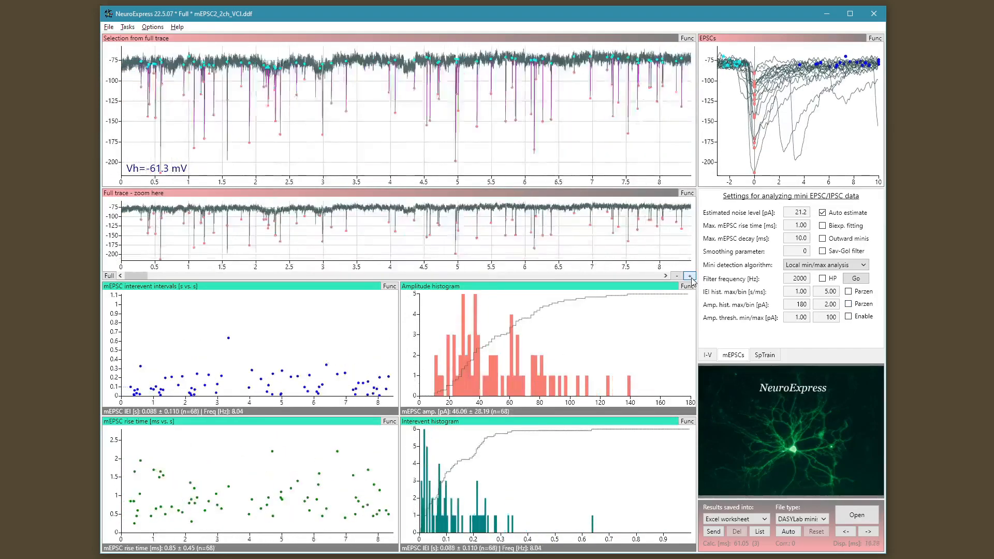
left_click(691, 278)
left_click(690, 278)
left_click(690, 278)
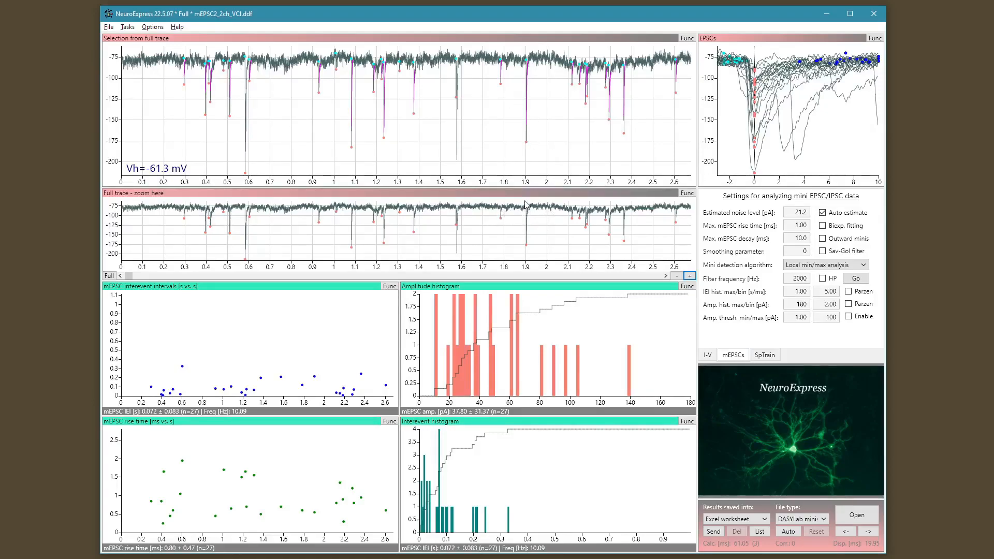
mouse_move(524, 208)
left_mouse_down()
mouse_move(518, 227)
mouse_move(463, 249)
mouse_move(533, 262)
left_mouse_up()
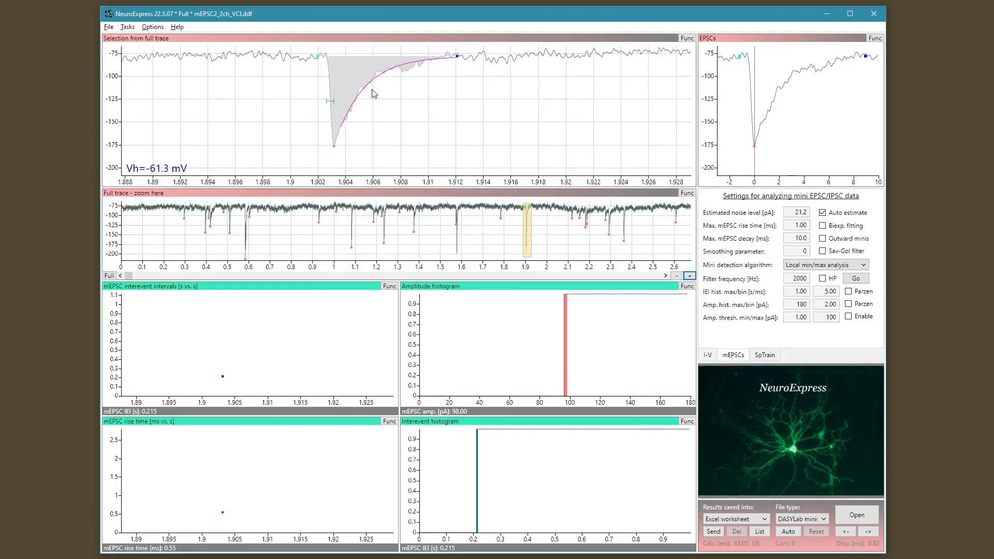
left_click_drag(529, 233, 321, 228)
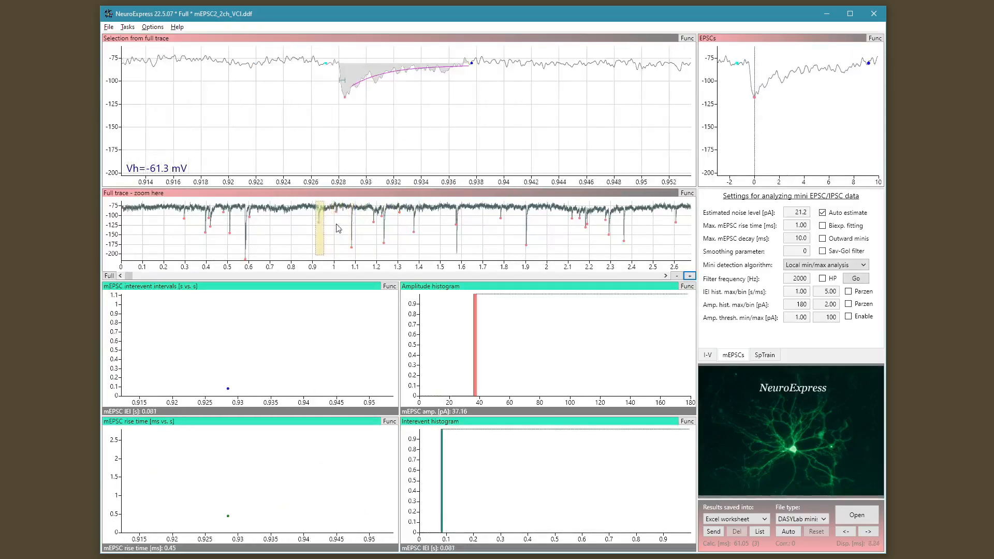
left_click(357, 231)
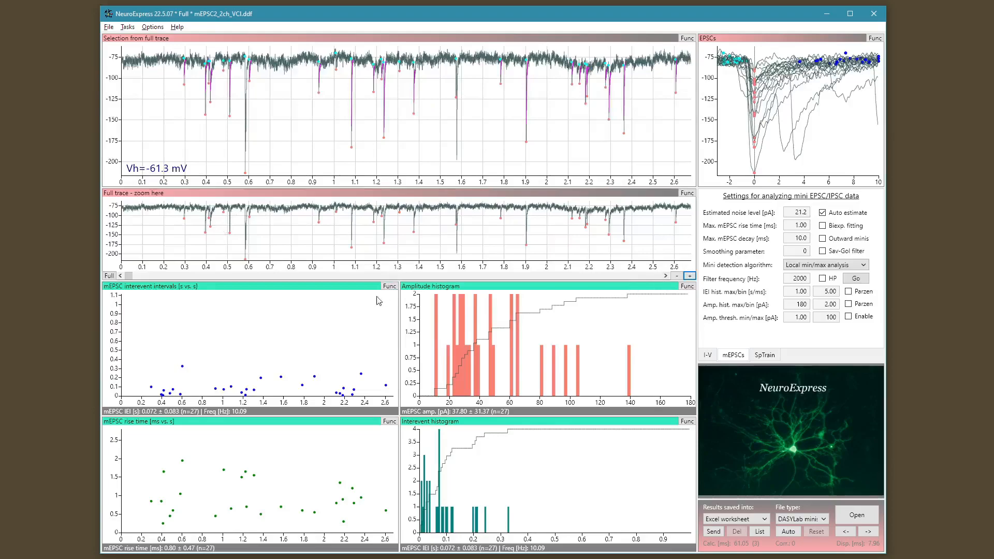
- Show the full trace again and plot the monoexponential decay tau in place of the interevent intervals
left_click(109, 275)
right_click(209, 312)
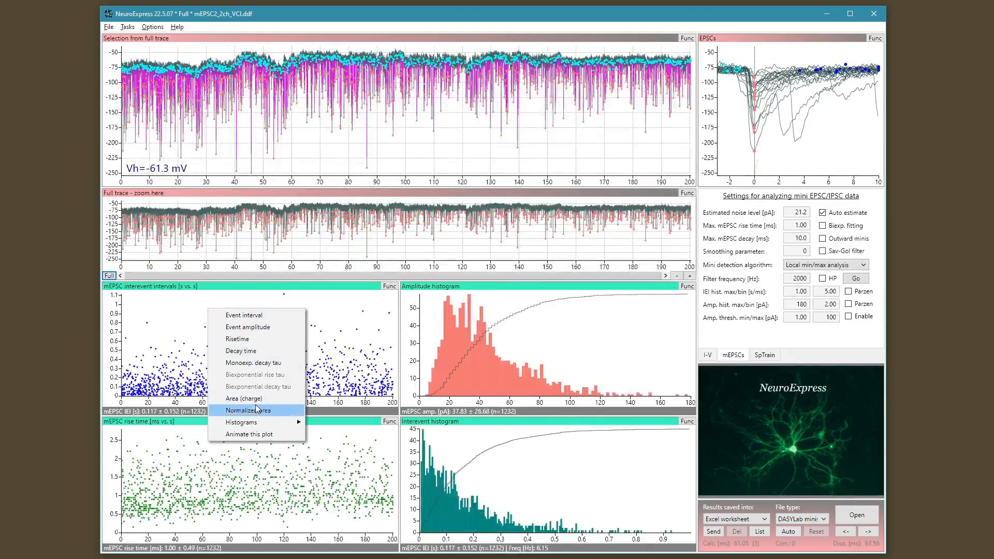
left_click(281, 361)
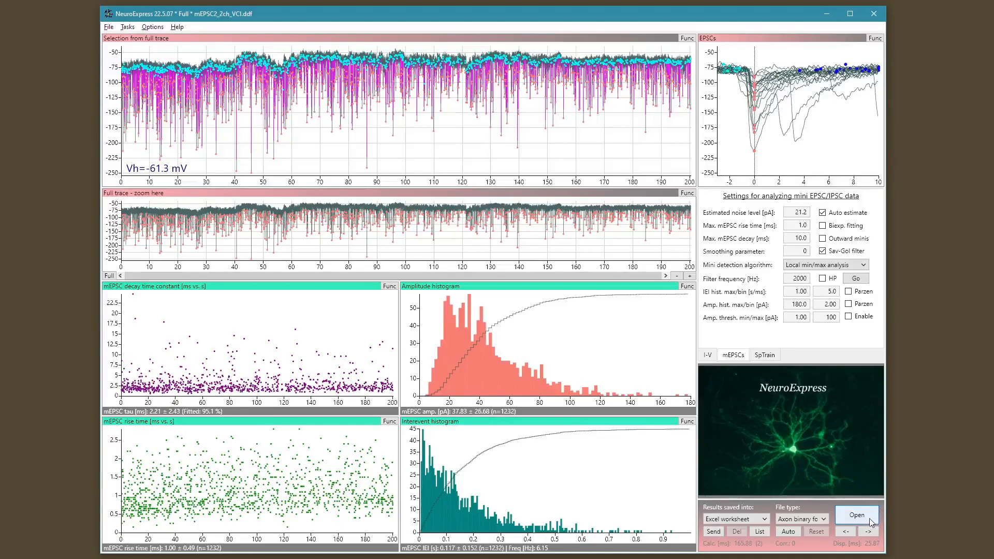
- Open the Axon binary recording mEPSC-1.abf
left_click(868, 517)
double_click(391, 240)
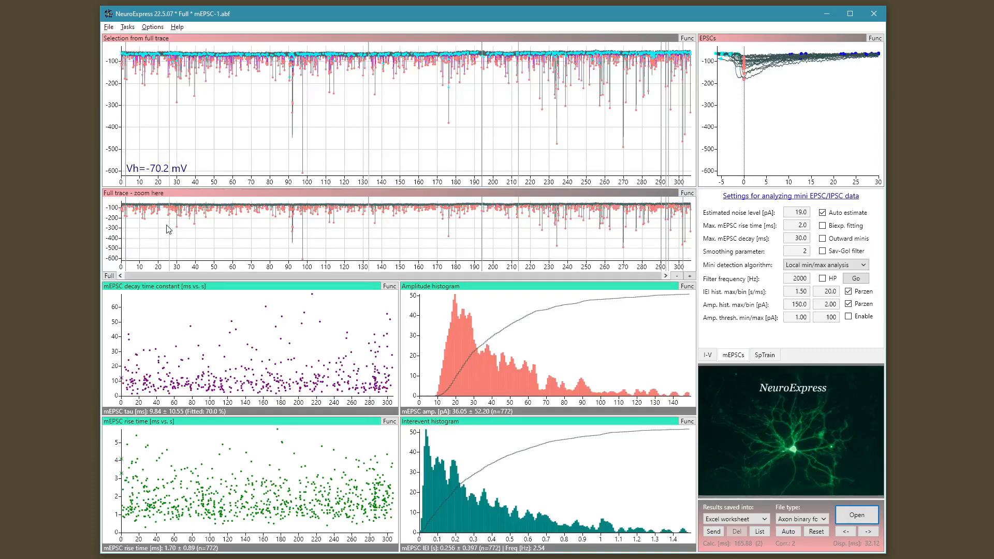
- Examine a segment of about 4 s near 26 s, shift it to about 133 s and 194 s, and clear it
left_click_drag(167, 231, 175, 231)
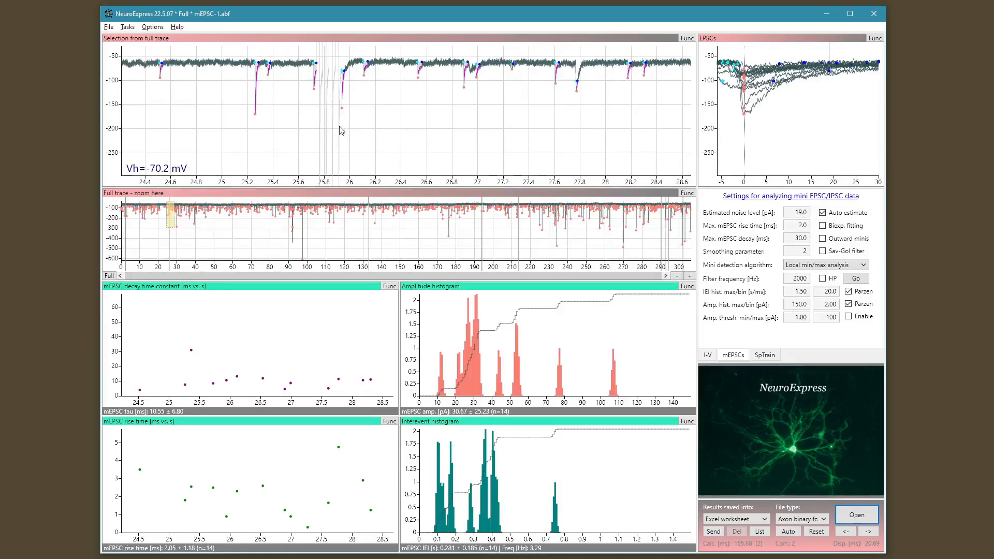
mouse_move(174, 217)
left_mouse_down()
mouse_move(292, 202)
mouse_move(261, 199)
mouse_move(369, 197)
left_mouse_up()
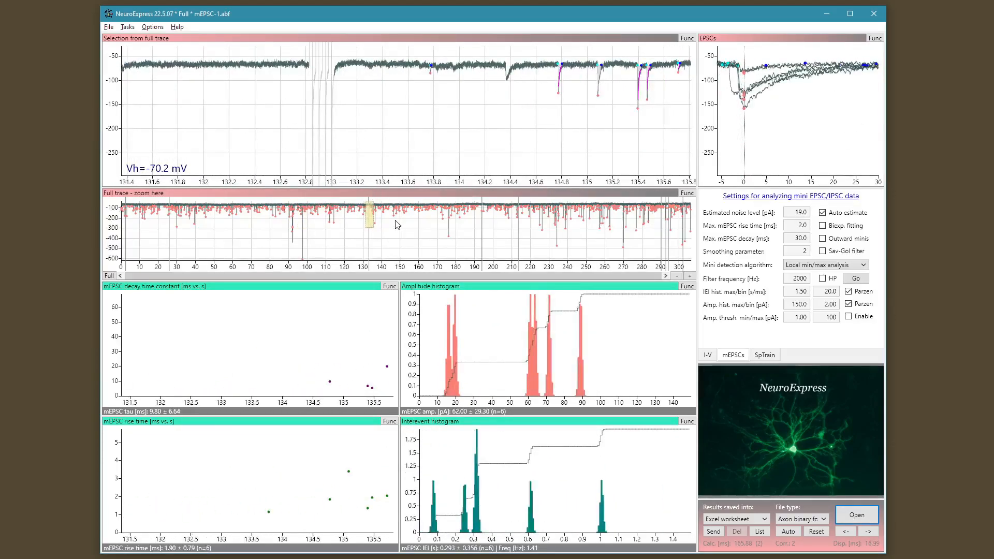
left_click_drag(370, 212, 483, 207)
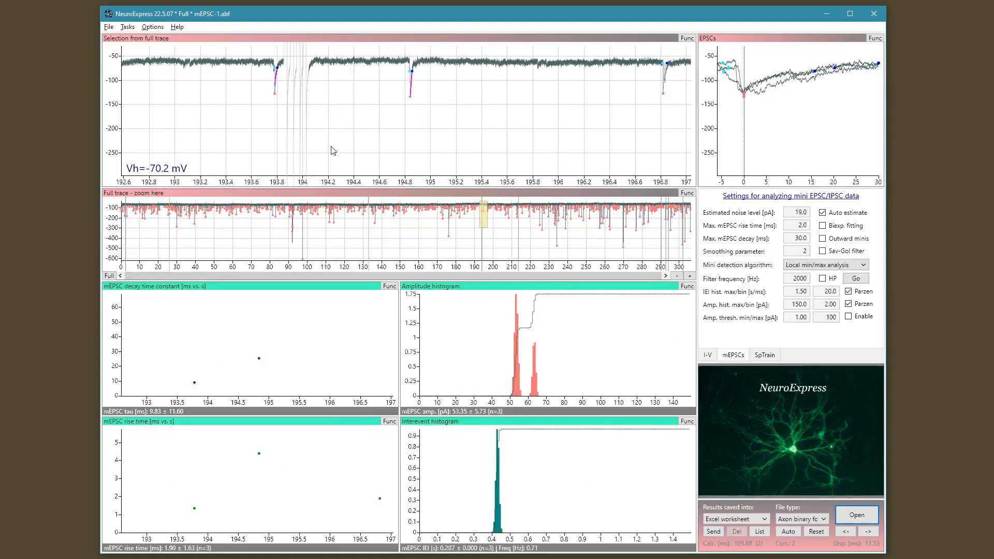
double_click(459, 233)
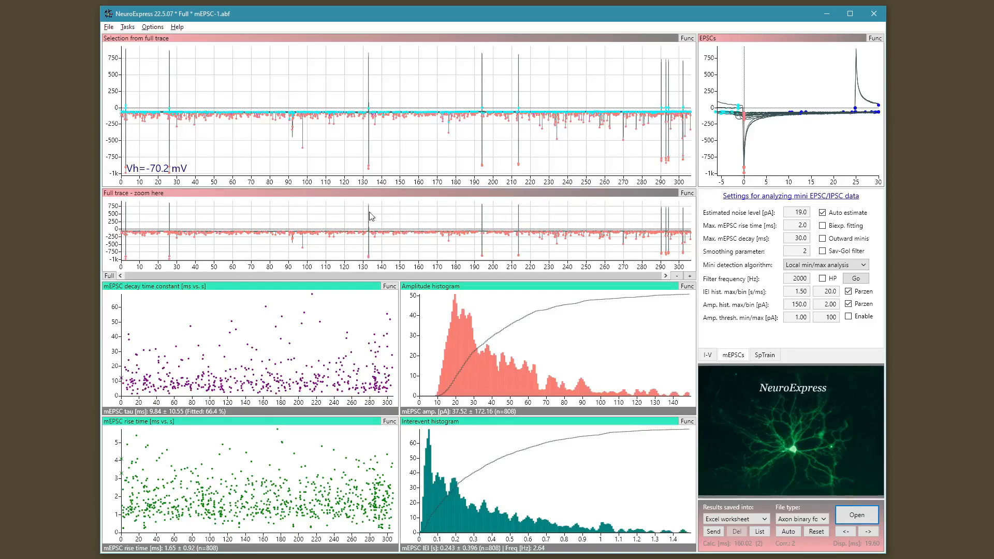
- Examine the artefacts in a segment of about 5 s around 133 s, and clear the selection
right_click(254, 85)
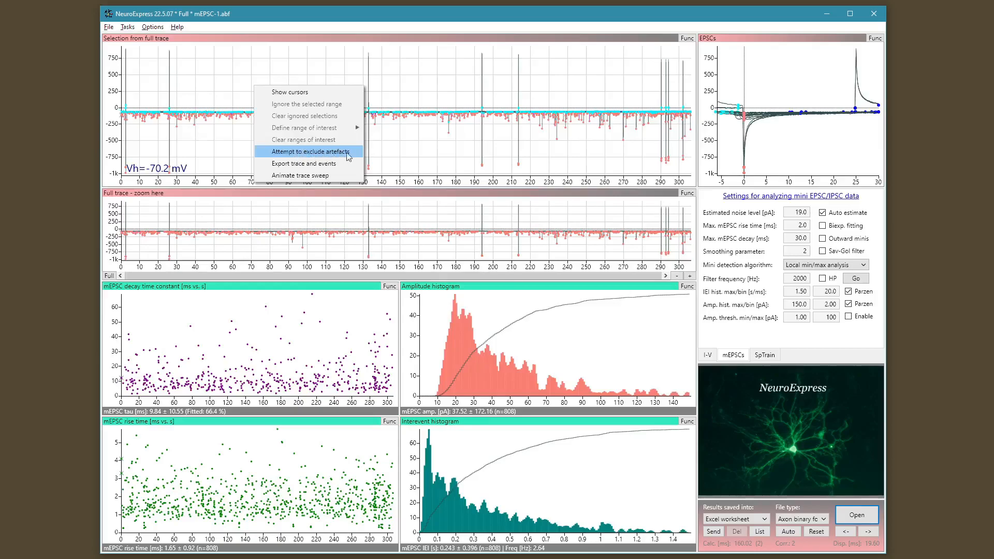
left_click(453, 157)
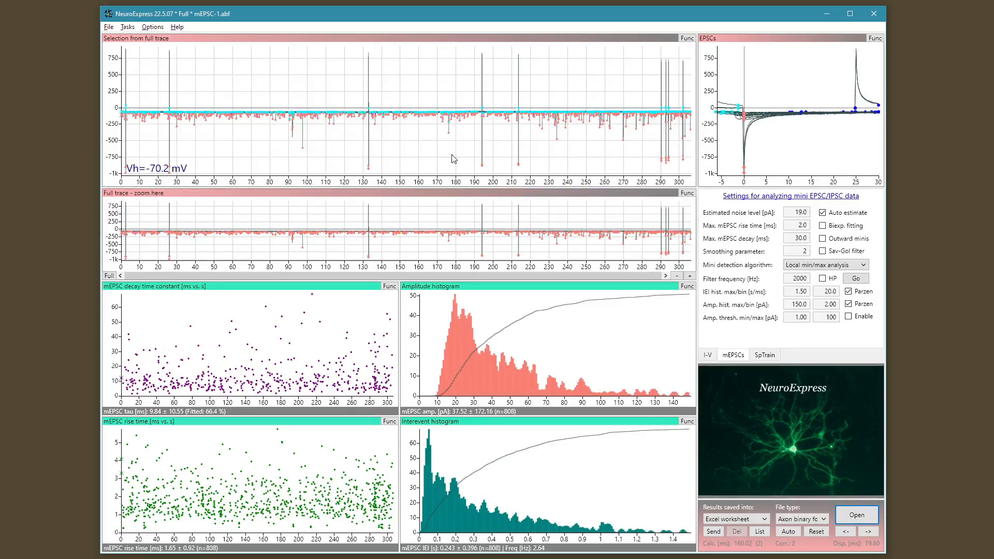
left_click(369, 233)
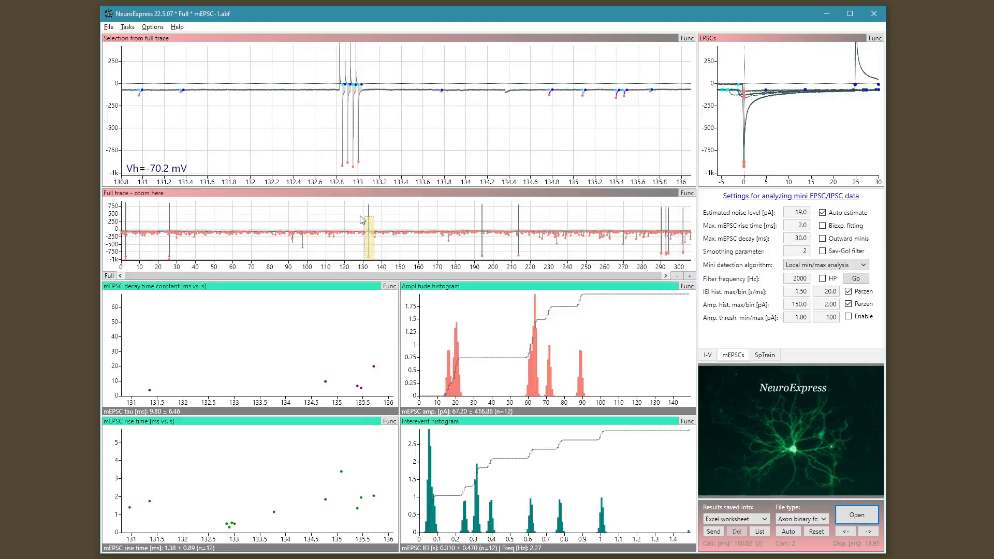
double_click(414, 238)
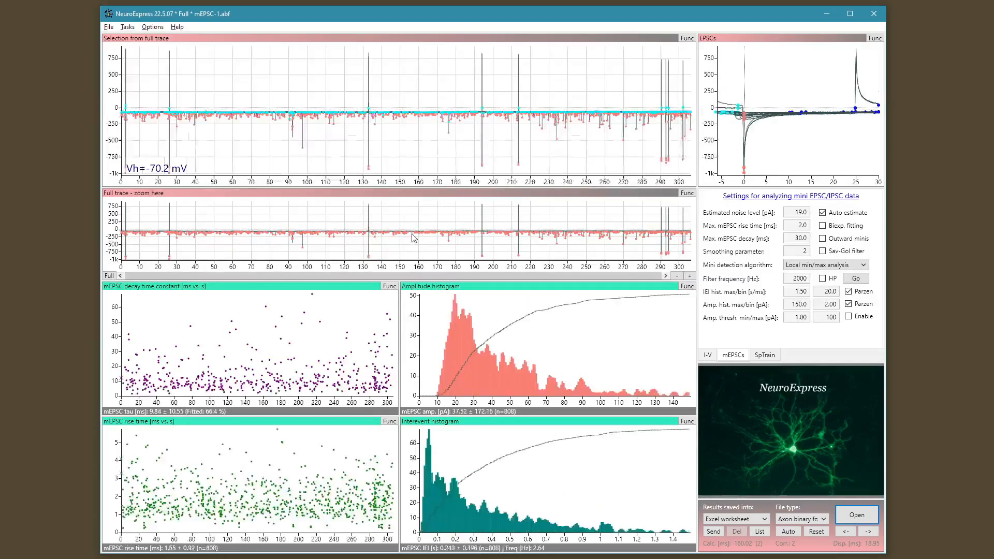
- Run the automatic attempt to exclude artefacts on the full mEPSC-1.abf trace, and dismiss the resulting notice
right_click(398, 92)
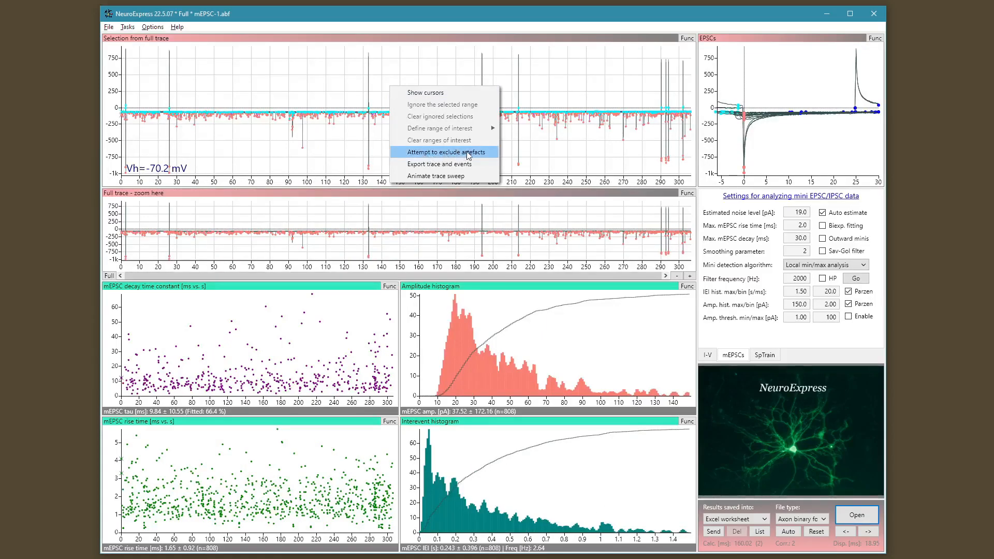
left_click(495, 155)
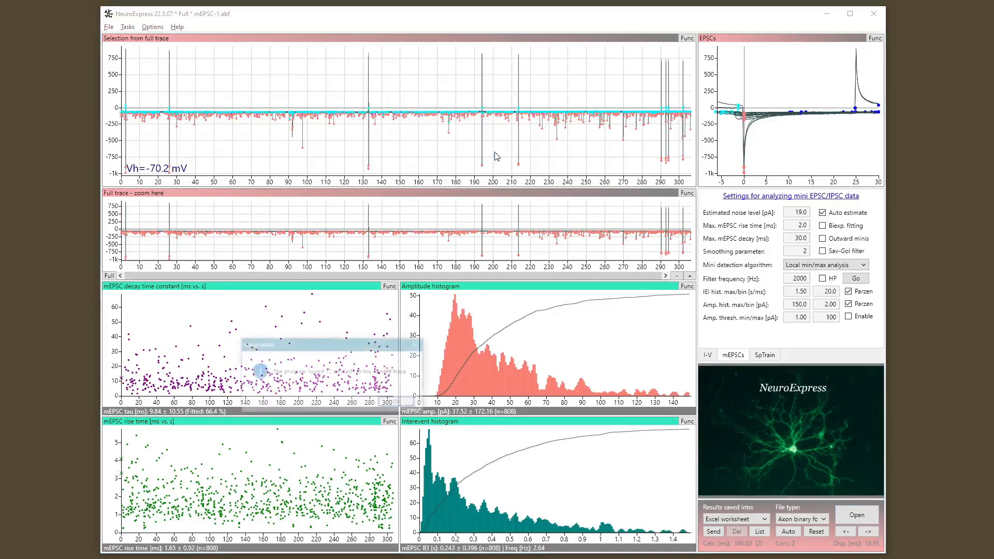
left_click_drag(376, 352, 459, 163)
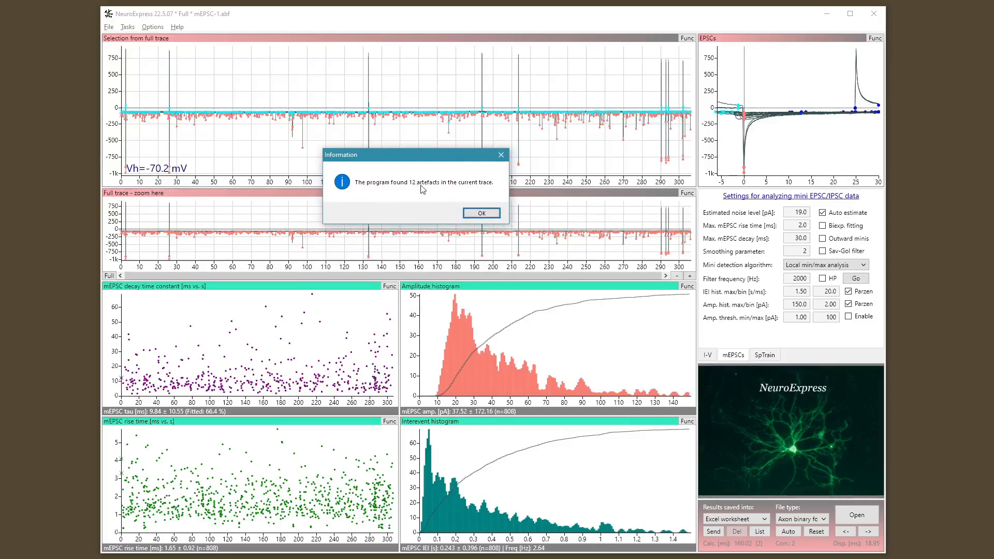
left_click(484, 213)
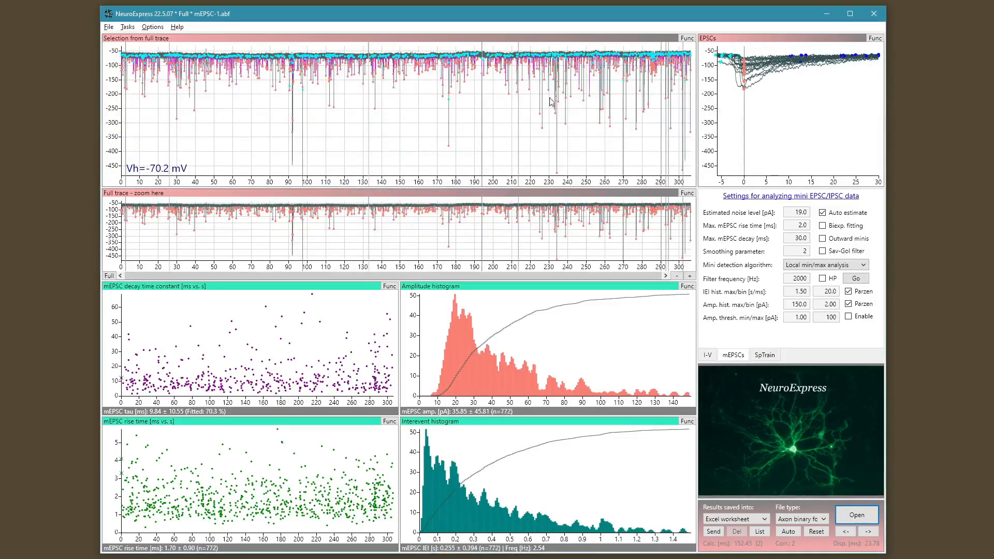
- Bracket about 156 to 169 s with the cursors, ignore that range, and inspect it in a segment of about 150 to 182 s
right_click(382, 115)
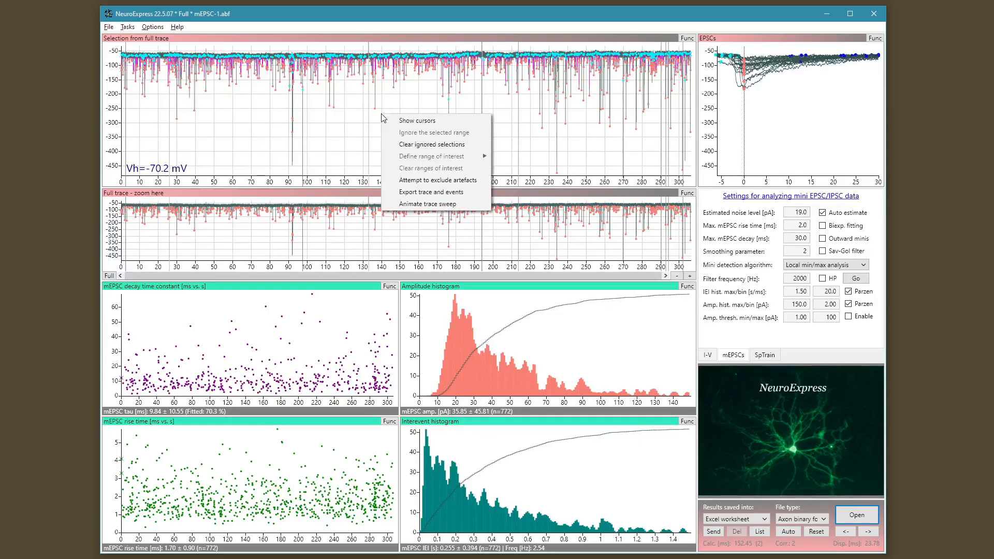
left_click(414, 122)
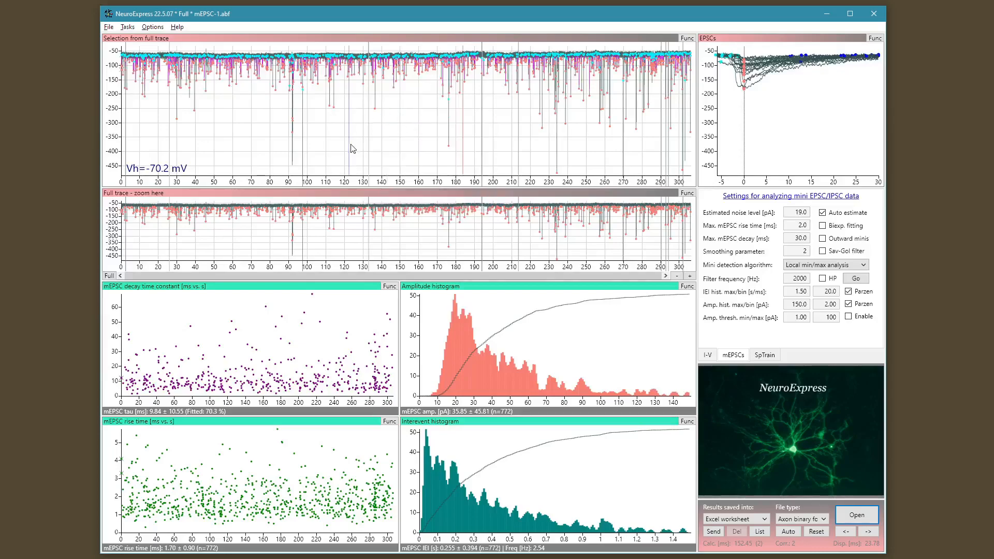
left_click_drag(350, 149, 403, 144)
left_click_drag(464, 148, 436, 156)
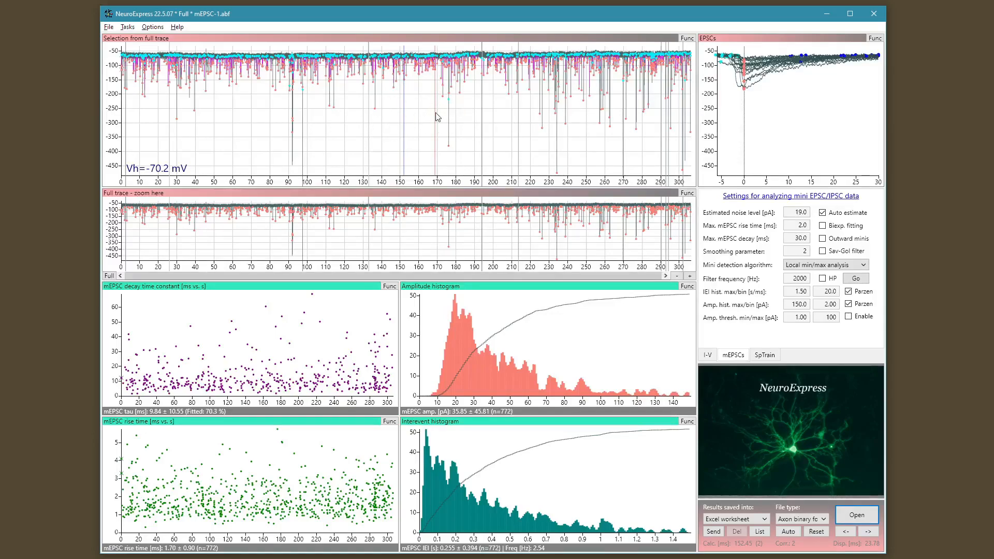
left_click(390, 129)
left_click(411, 120)
right_click(383, 111)
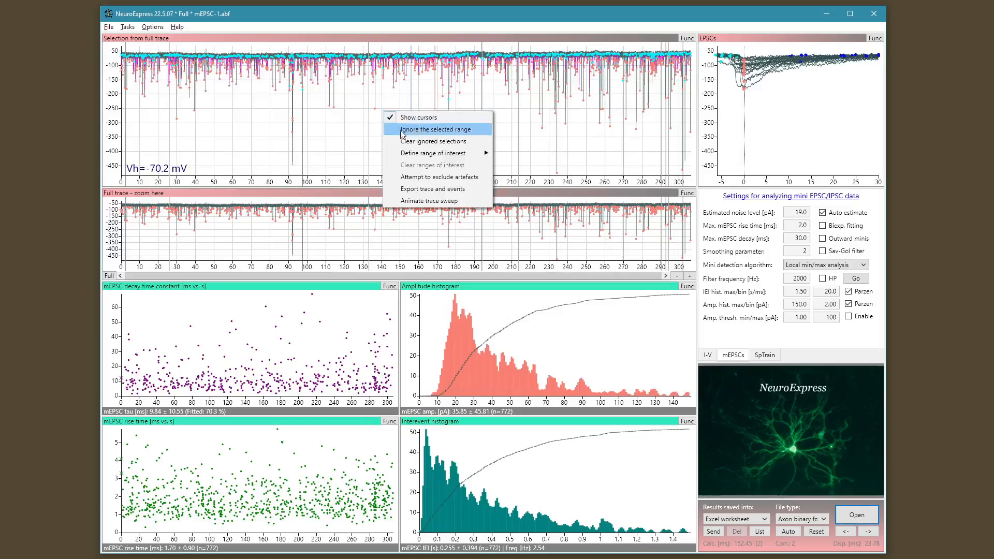
left_click(463, 136)
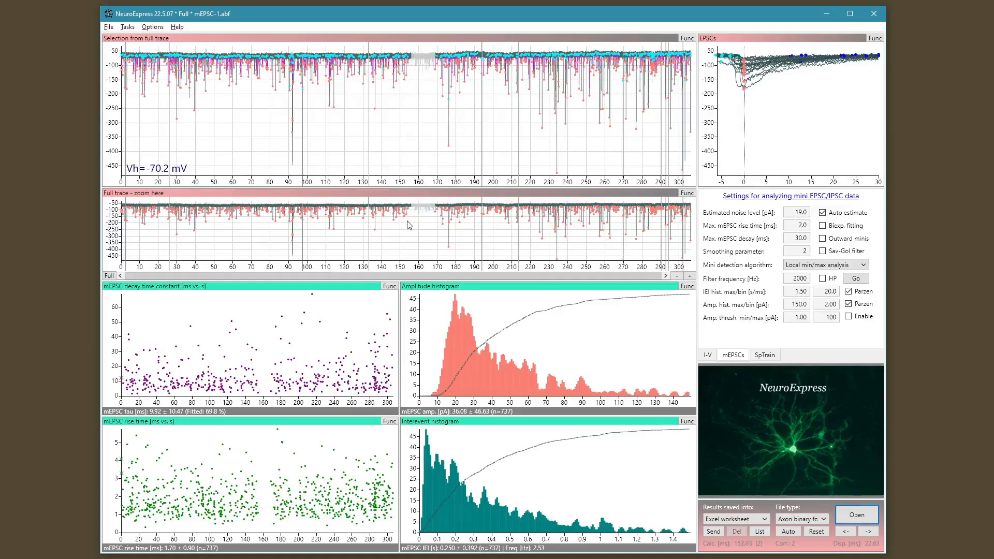
left_click_drag(400, 220, 459, 206)
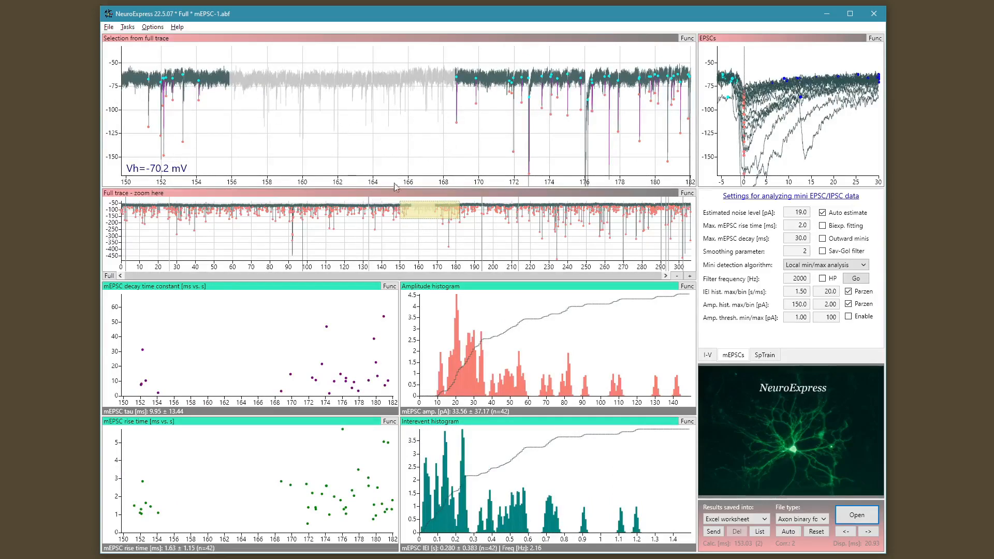
left_click(406, 250)
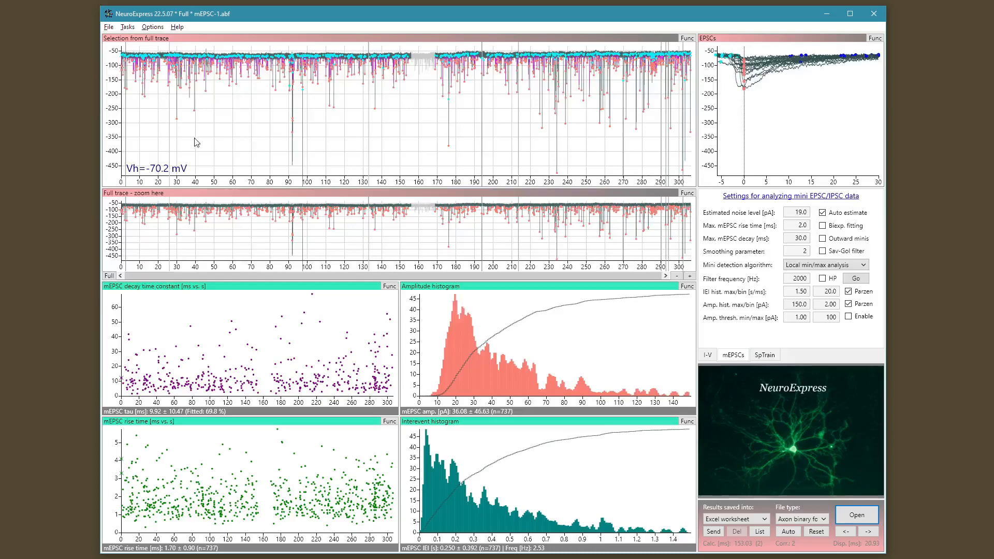
- Bracket about 62 to 80 s of the trace with the cursors and ignore that range in the analysis
right_click(226, 130)
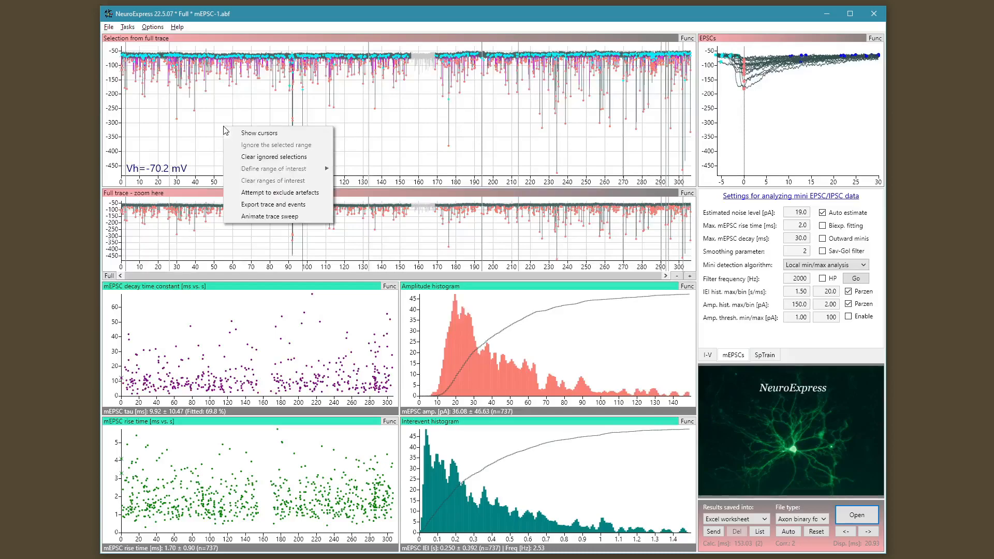
left_click(241, 134)
left_click(234, 144)
left_click_drag(294, 136, 269, 135)
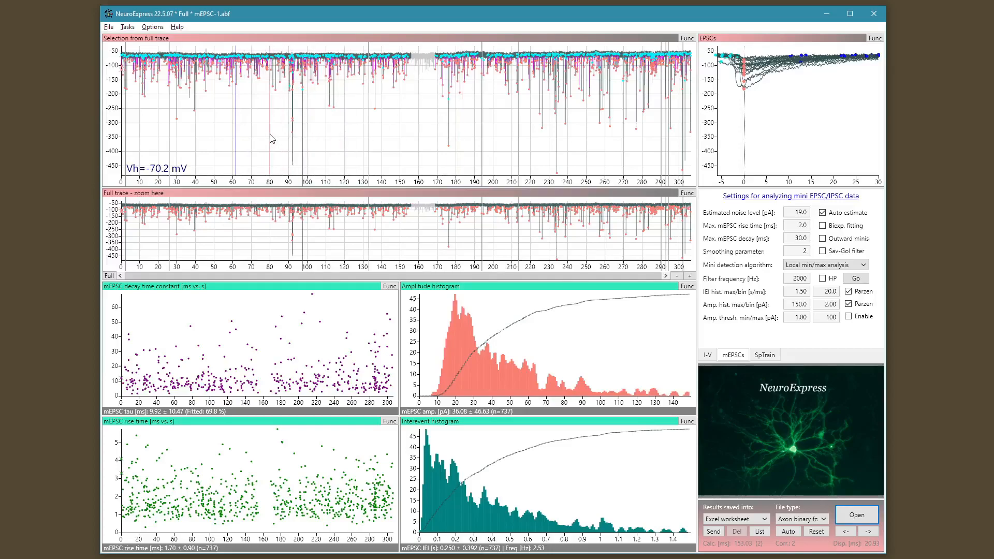
right_click(284, 120)
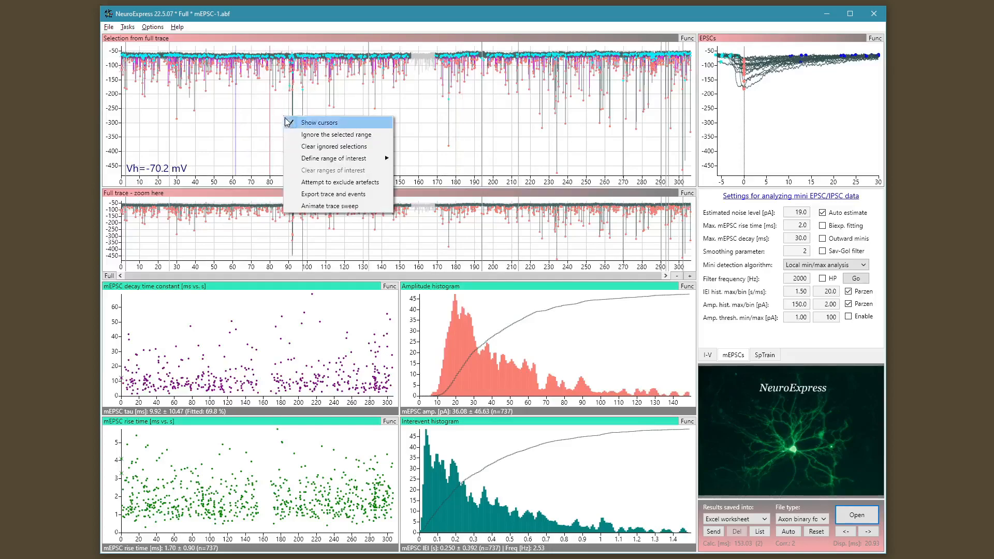
left_click(311, 134)
- Bracket about 250 to 268 s of the trace with the cursors and ignore that range in the analysis
right_click(567, 107)
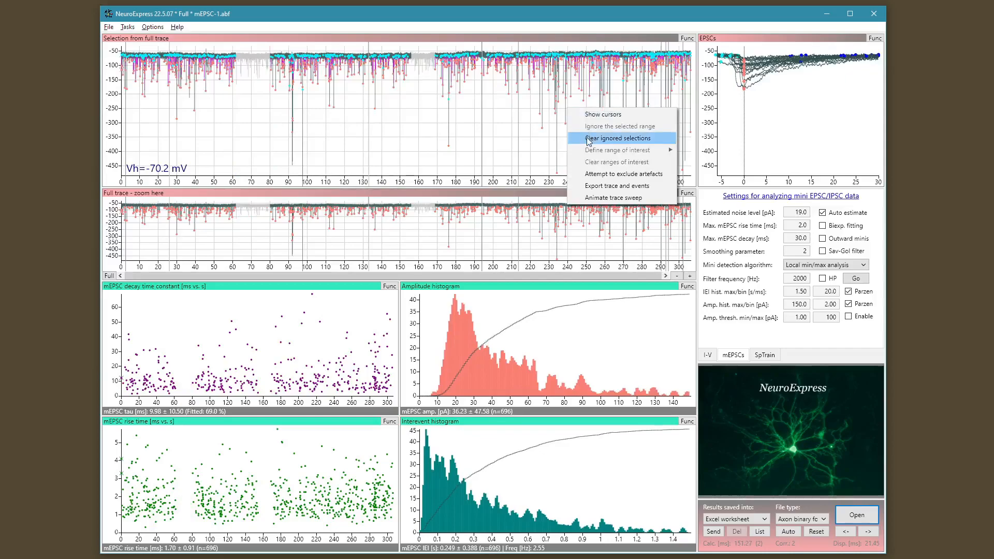
left_click(580, 112)
left_click_drag(463, 135, 621, 127)
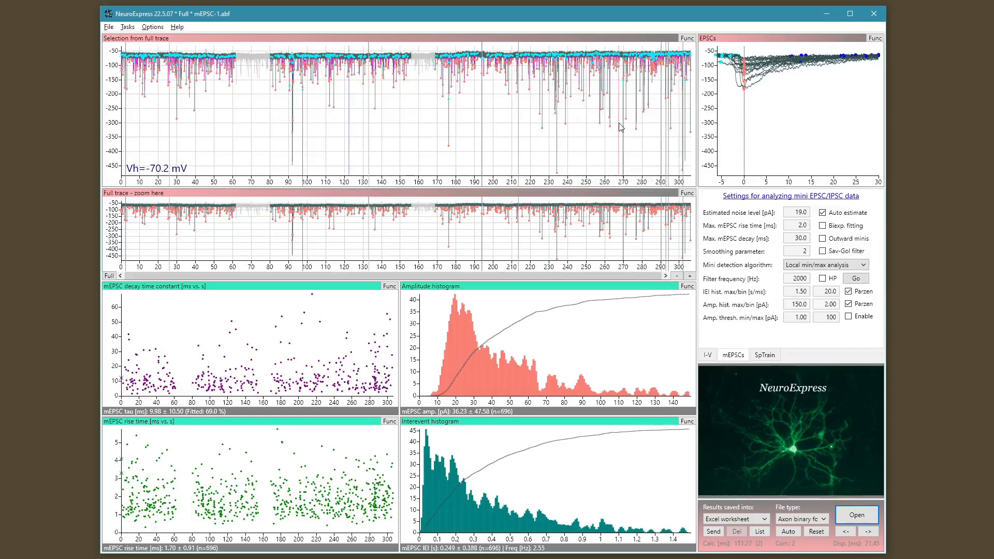
left_click_drag(350, 155, 589, 112)
right_click(603, 131)
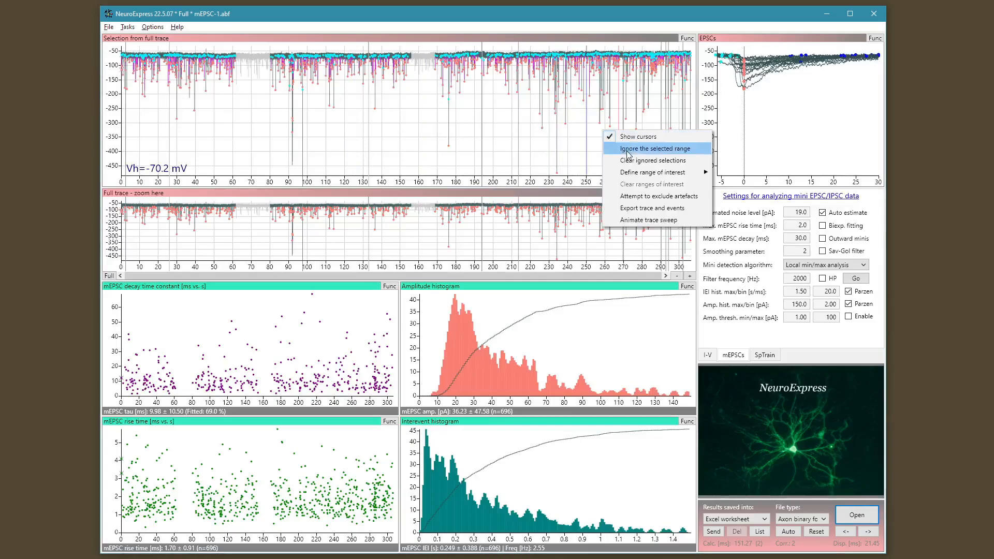
left_click(655, 149)
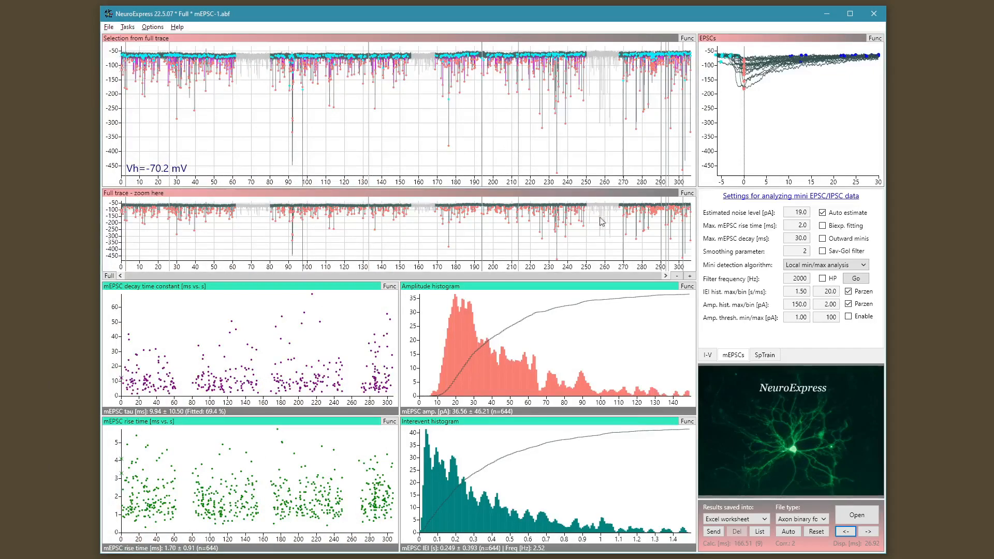
- Open the Axon binary recording mIPSC-1.abf
left_click(857, 514)
left_click(390, 253)
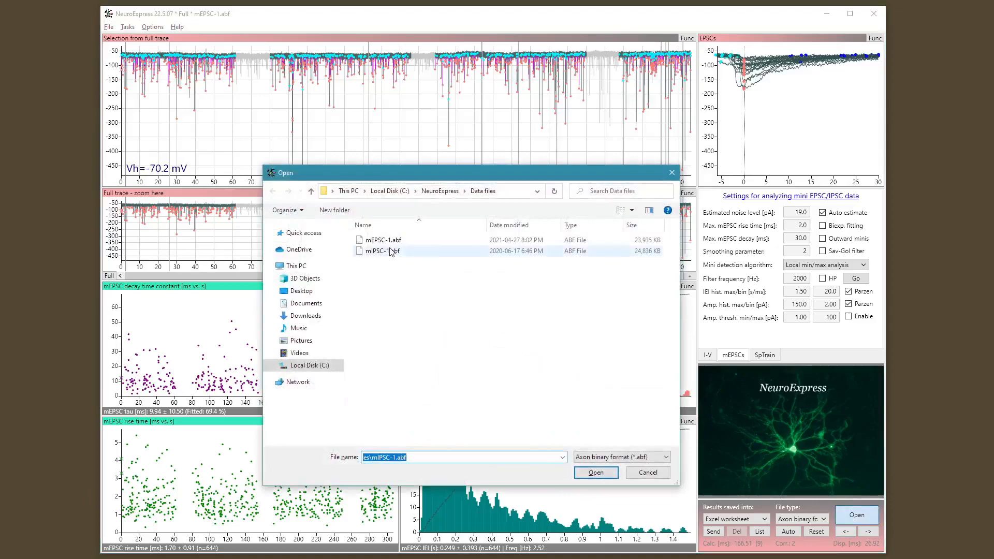
double_click(417, 252)
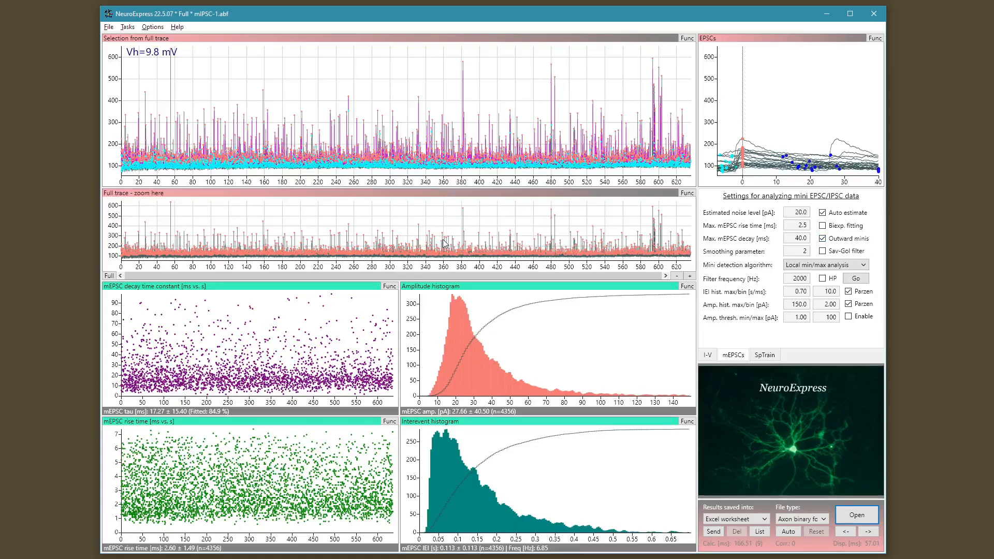
- Examine the detected events in segments of about 293 to 308 s, 183 to 252 s and 404 to 415 s, returning to the full trace
left_click(399, 231)
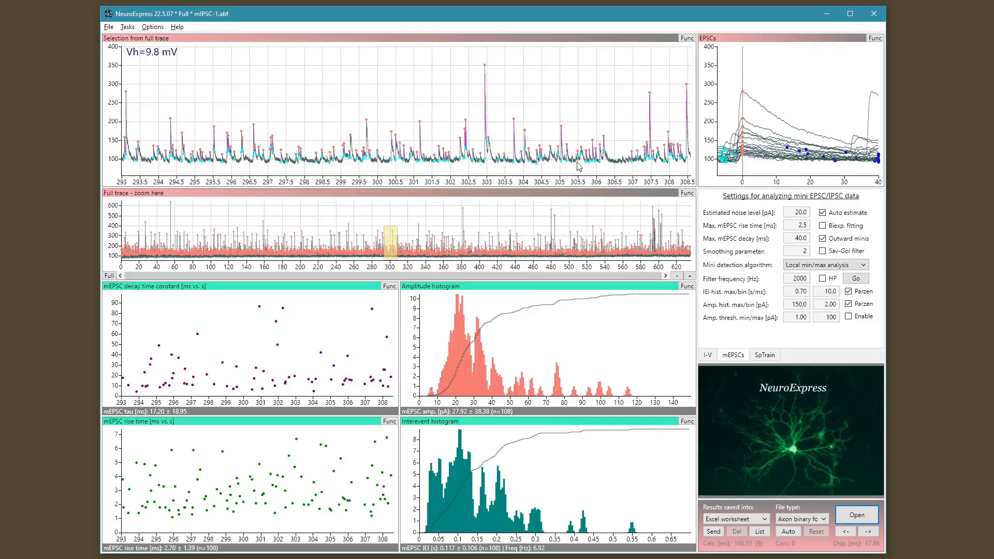
left_click_drag(395, 246, 324, 257)
left_click_drag(345, 226, 284, 272)
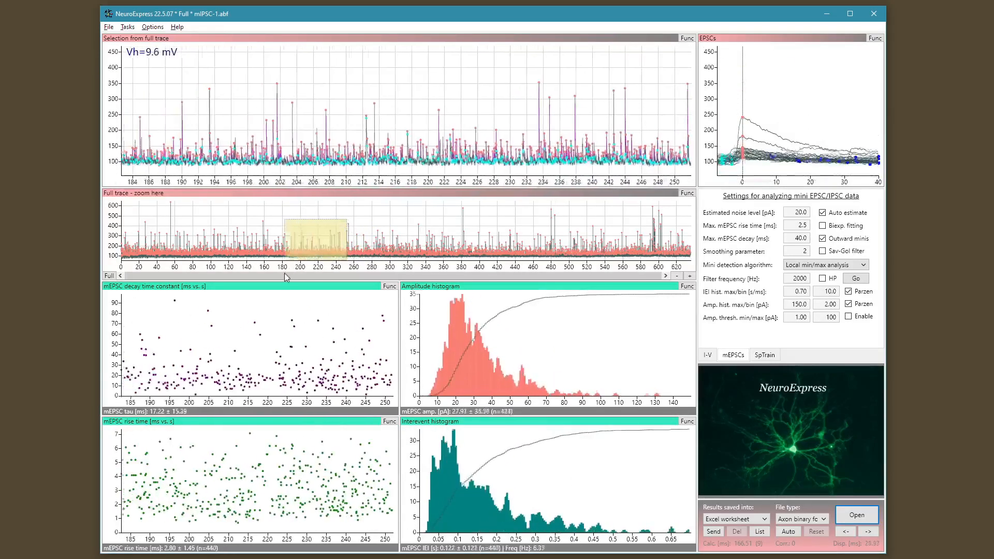
mouse_move(317, 244)
left_mouse_down()
mouse_move(280, 249)
mouse_move(407, 259)
left_mouse_up()
left_click(491, 244)
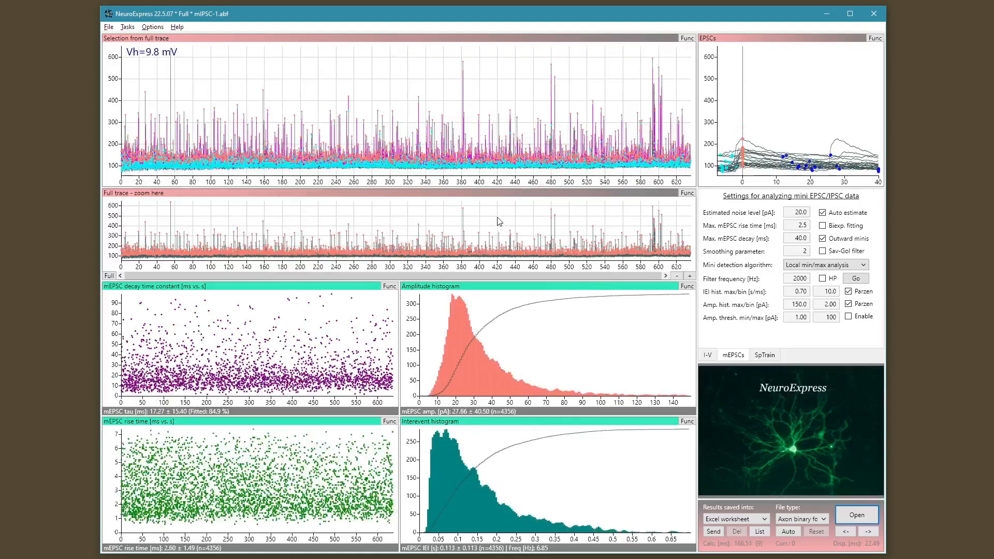
left_click(489, 234)
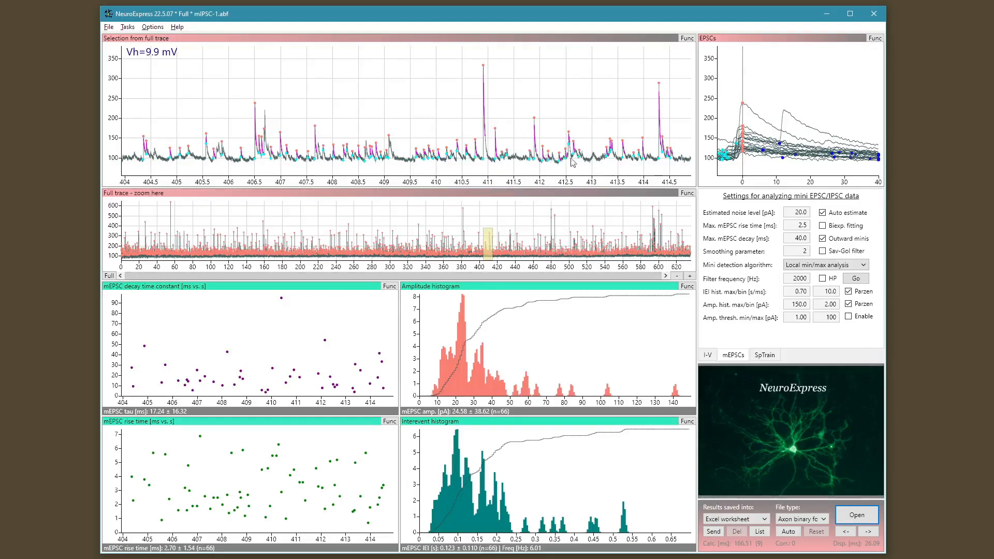
left_click(491, 251)
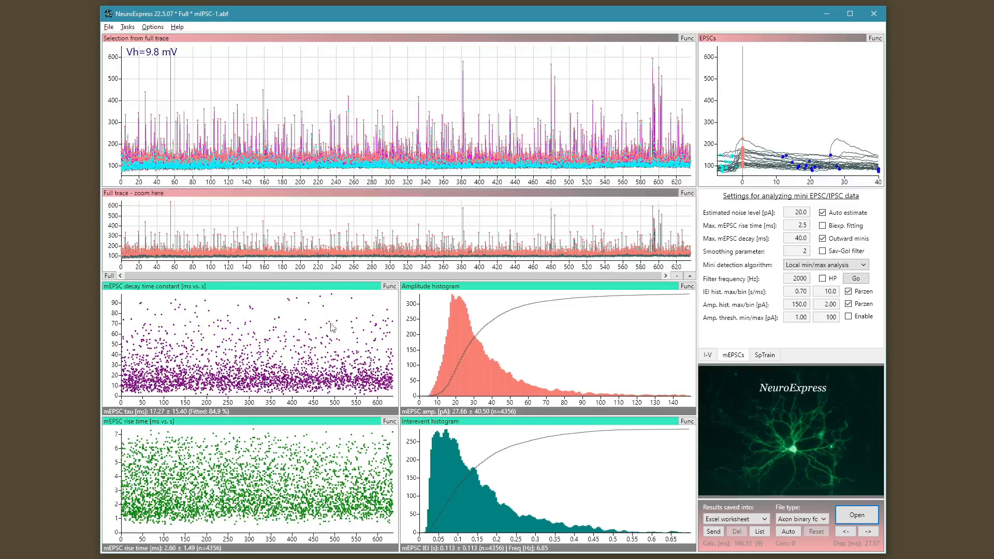
- Replace the amplitude histogram with the event area plot, and switch that plot to normalized area
right_click(492, 317)
left_click(522, 408)
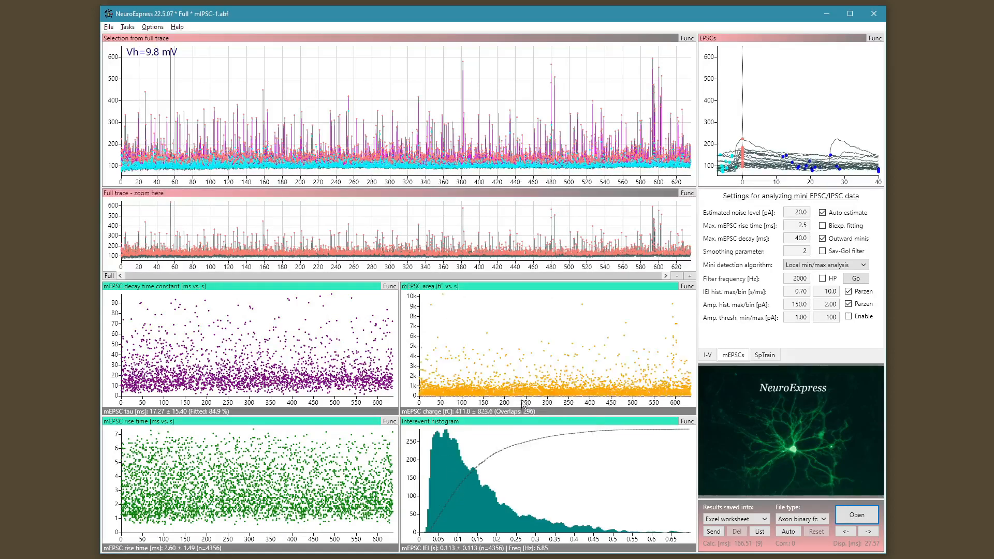
right_click(507, 332)
left_click(536, 437)
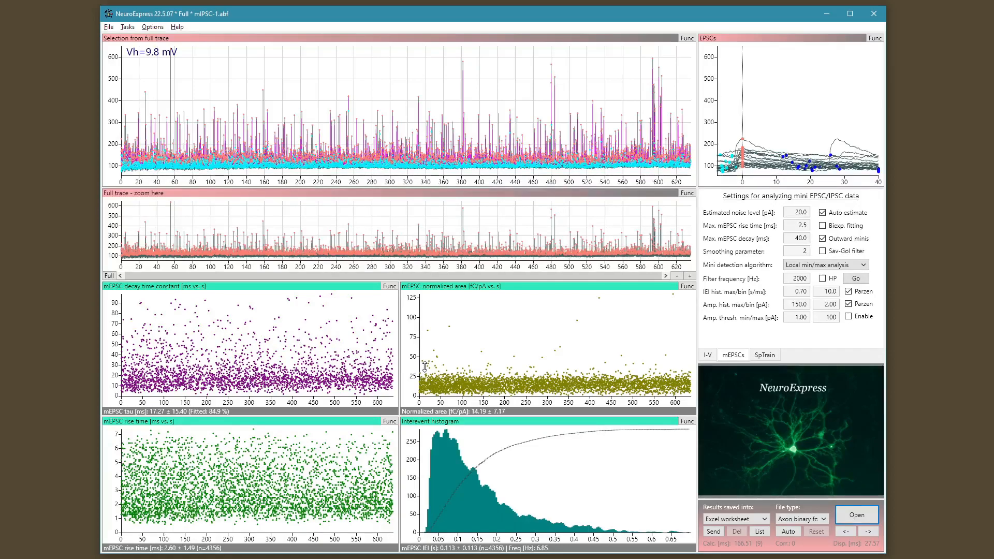
mouse_move(425, 368)
left_mouse_down()
mouse_move(423, 279)
mouse_move(412, 453)
mouse_move(413, 341)
mouse_move(427, 373)
mouse_move(426, 309)
mouse_move(414, 362)
mouse_move(416, 333)
mouse_move(420, 353)
left_mouse_up()
left_click_drag(126, 339, 116, 321)
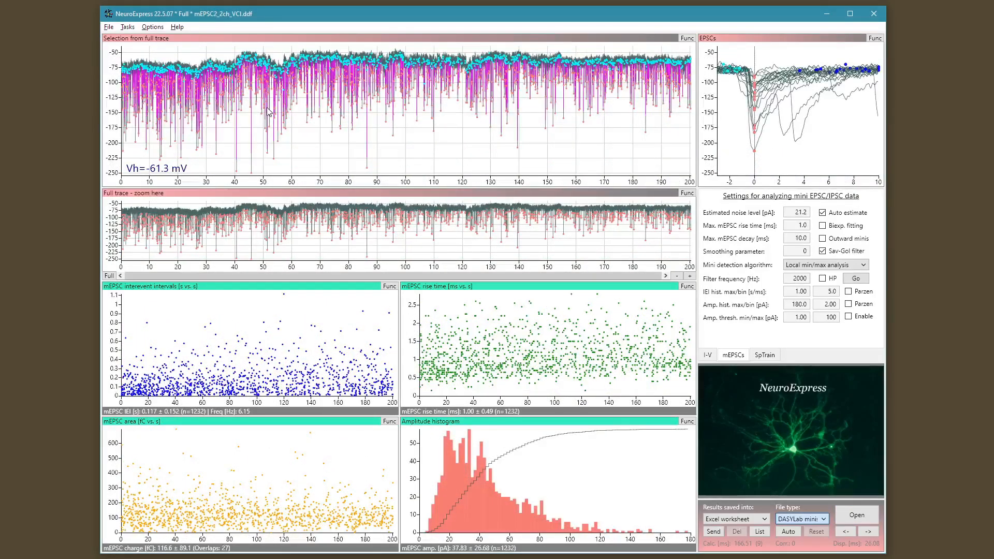
- Turn off the display of cell images, and switch the nervous system/area to Mouse NE4C Culture and back to CD1 Hippocampus Culture
left_click(158, 27)
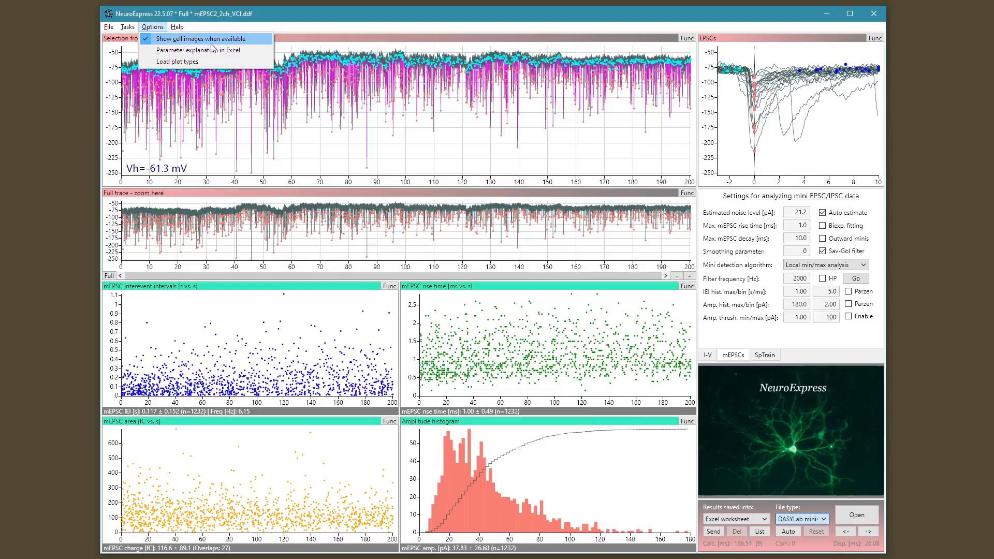
left_click(174, 39)
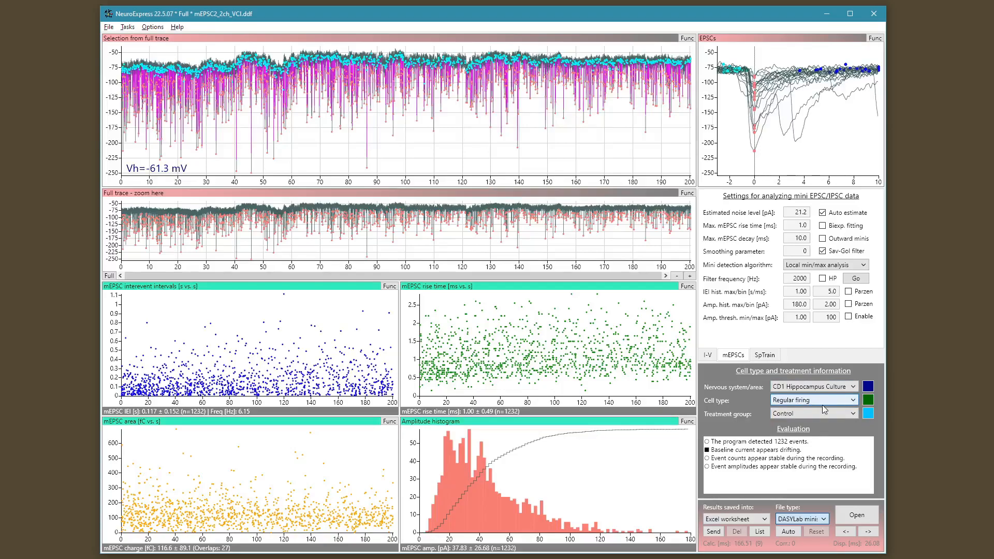
left_click(855, 391)
left_click(808, 418)
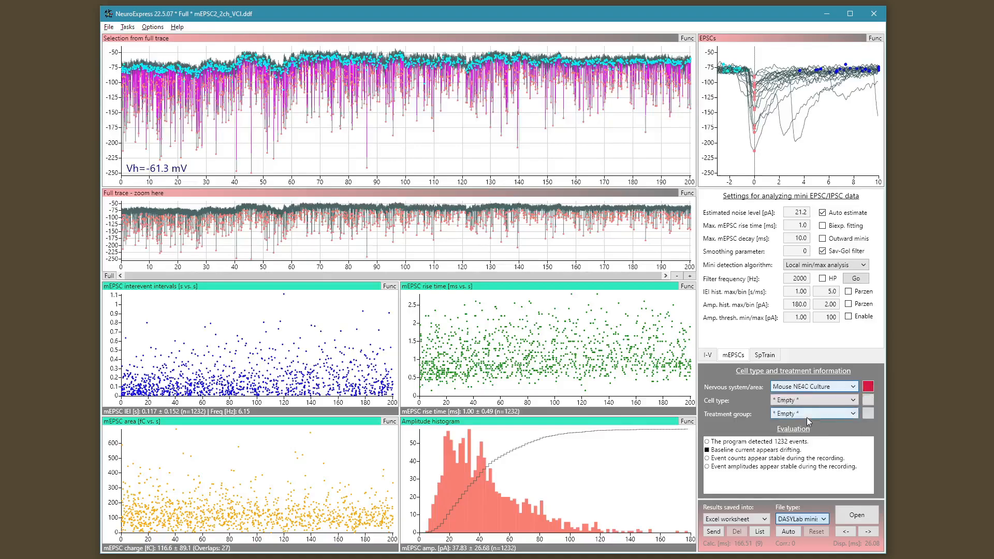
left_click(851, 391)
left_click(810, 408)
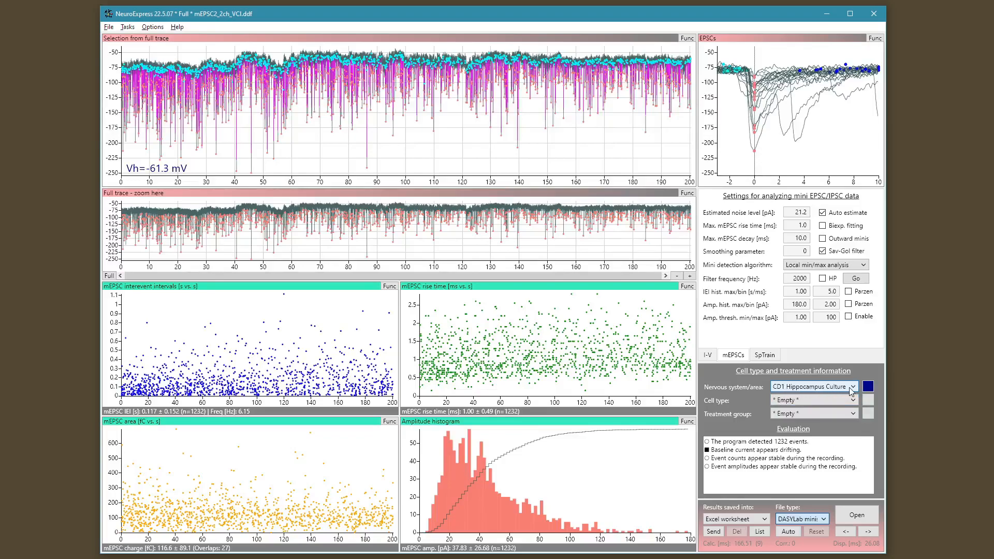
- Set the cell type to Regular firing and the treatment group to Control
left_click(851, 400)
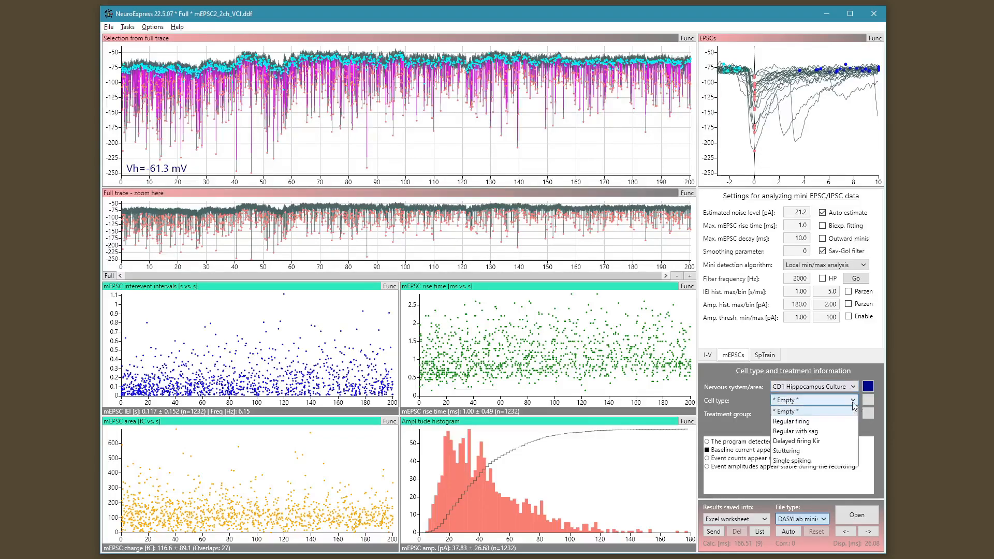
left_click(805, 423)
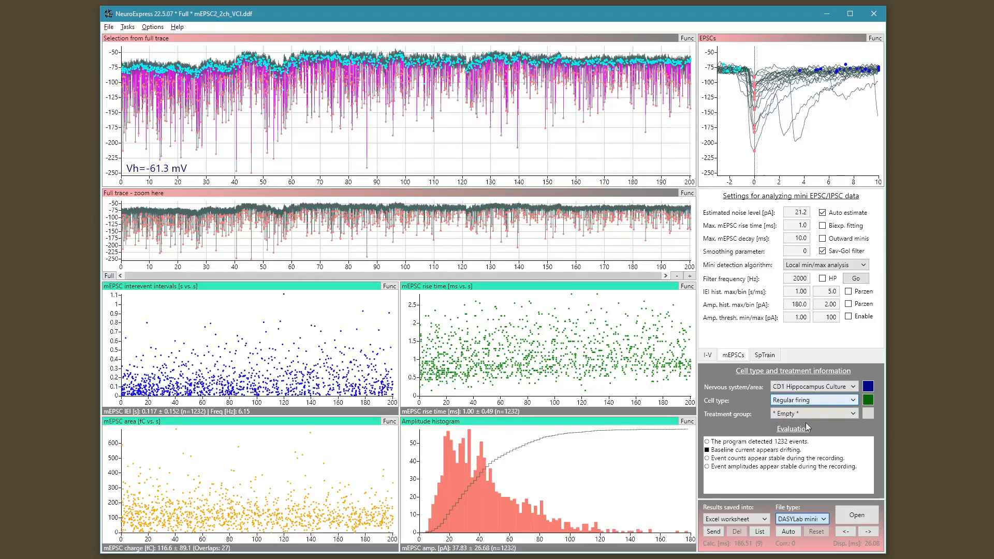
left_click(849, 416)
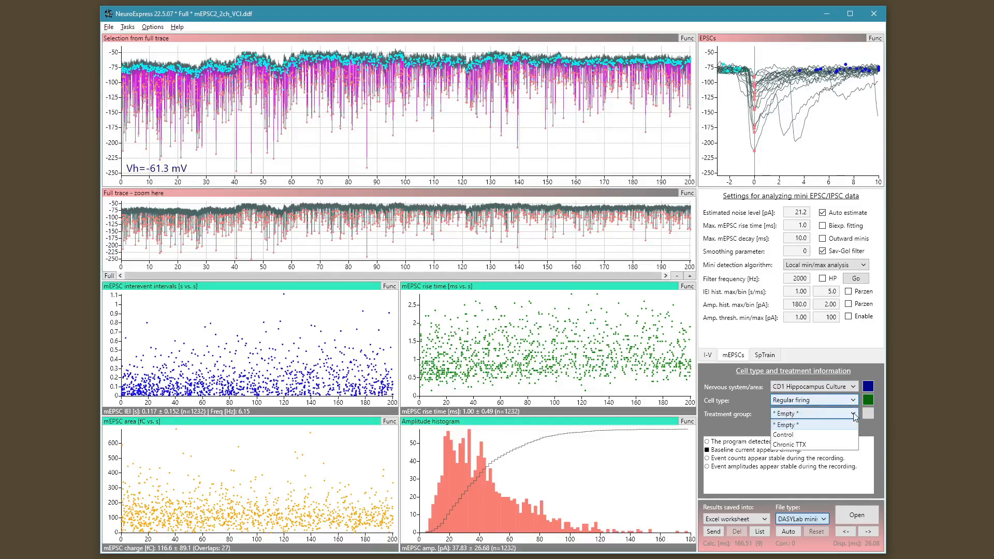
left_click(810, 436)
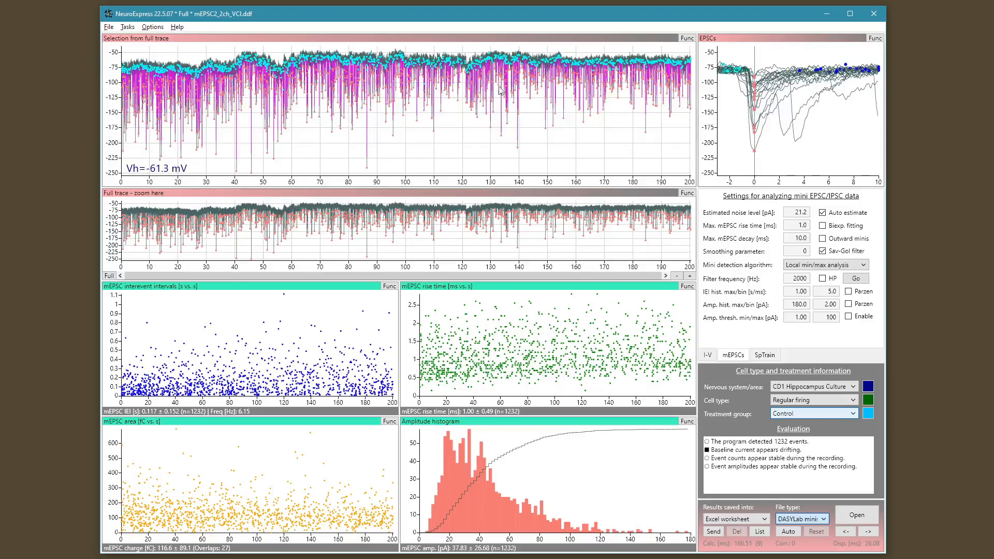
- Show the cursors on the selection trace and place them at about 100 s and 200 s
right_click(451, 109)
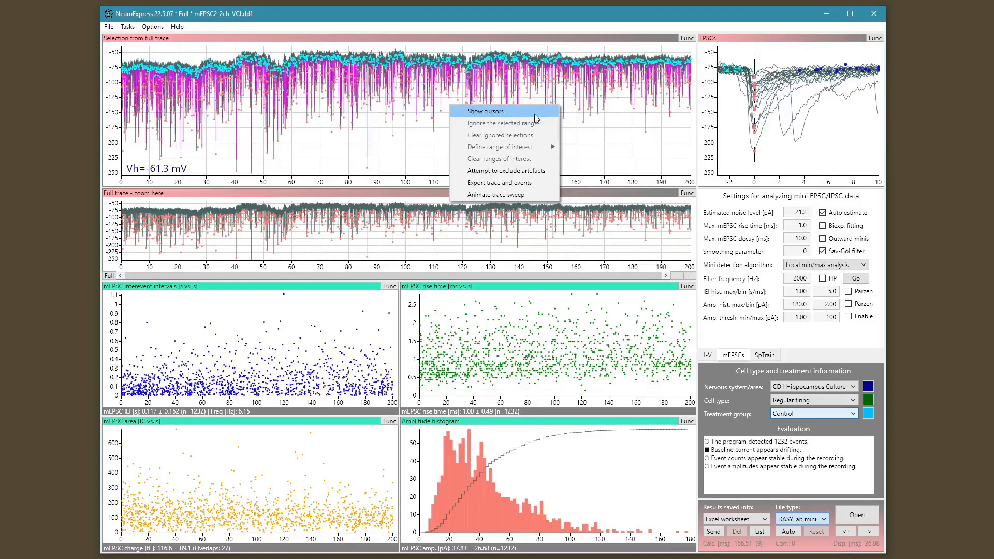
left_click(506, 118)
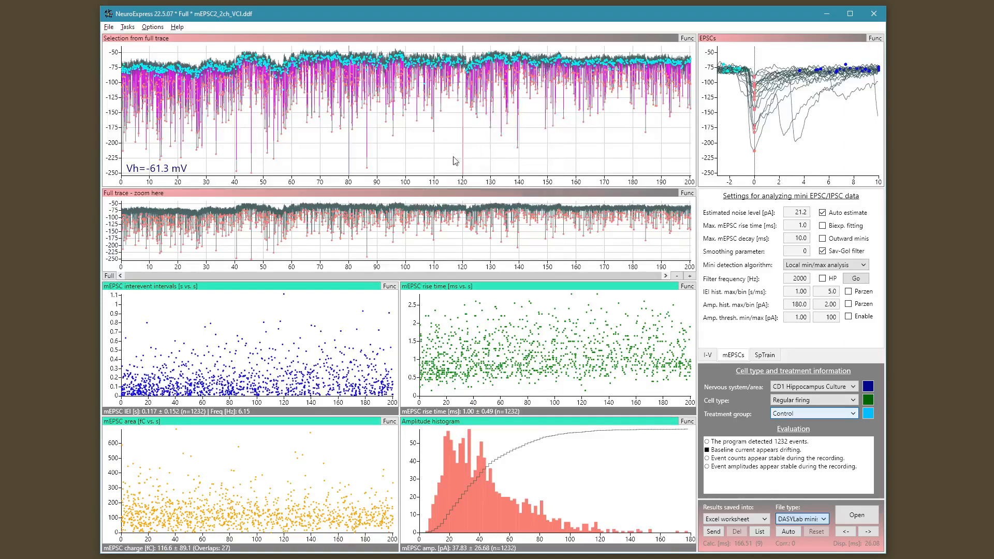
left_click_drag(348, 163, 406, 157)
mouse_move(463, 155)
left_mouse_down()
mouse_move(641, 150)
mouse_move(441, 160)
mouse_move(692, 156)
left_mouse_up()
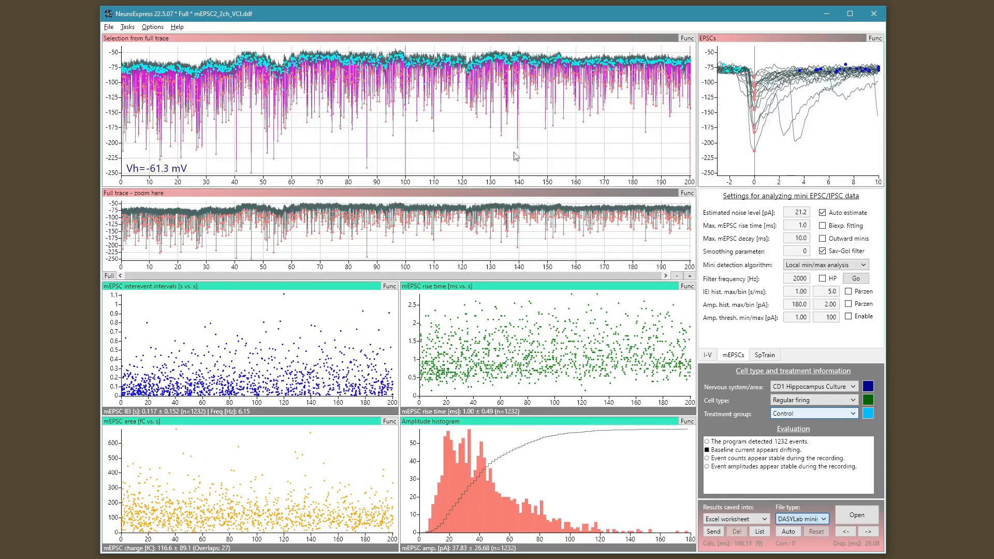
mouse_move(406, 155)
left_mouse_down()
mouse_move(505, 151)
mouse_move(409, 162)
left_mouse_up()
mouse_move(407, 153)
left_mouse_down()
mouse_move(434, 153)
mouse_move(407, 164)
left_mouse_up()
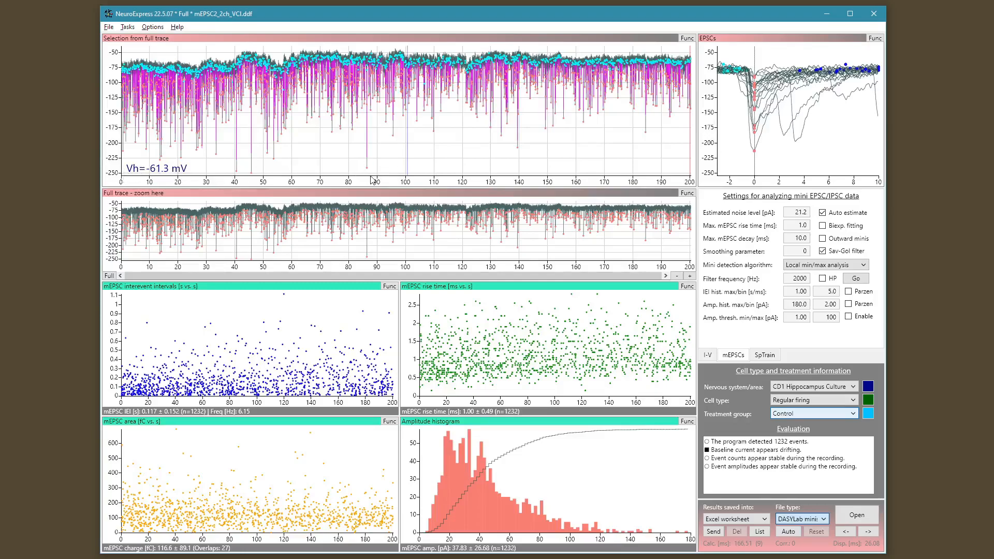
- Move the first cursor to about 120 s and define the range up to 200 s as Drug application
left_click_drag(408, 160, 494, 146)
left_click_drag(493, 144, 465, 156)
right_click(528, 122)
mouse_move(552, 166)
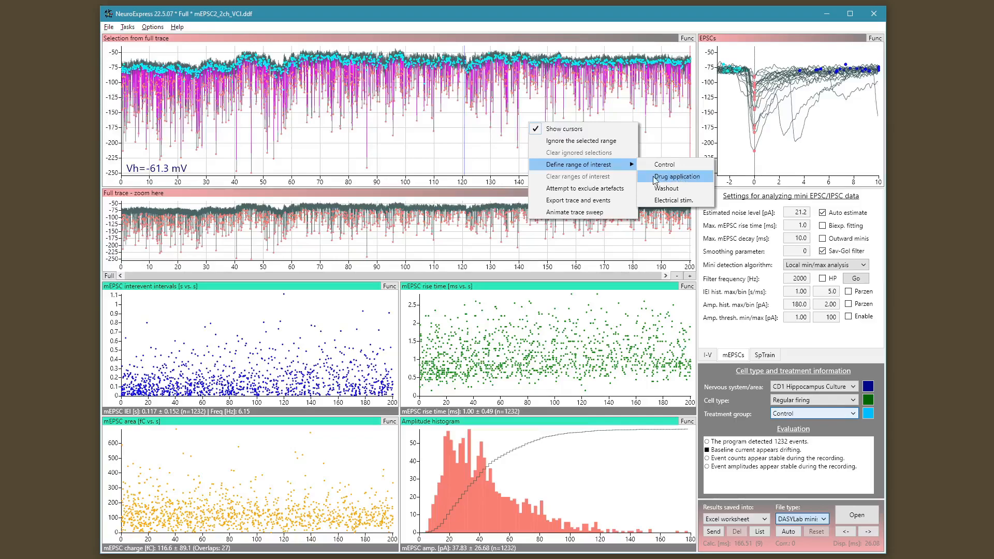
left_click(685, 179)
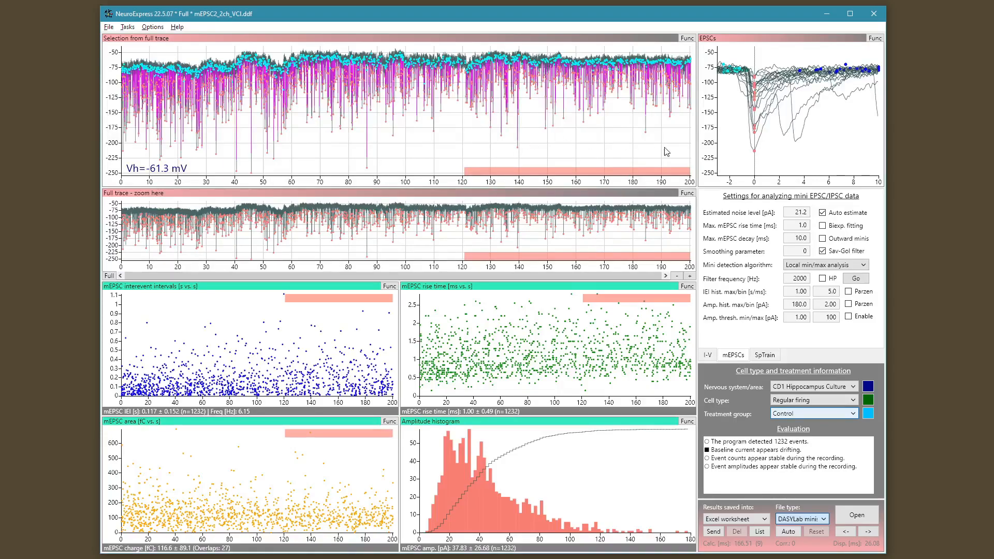
- Define 0 to about 120 s as the Control range and send the calculated parameters to an Excel worksheet
mouse_move(172, 203)
left_mouse_down()
mouse_move(122, 239)
mouse_move(640, 262)
mouse_move(400, 260)
mouse_move(688, 257)
mouse_move(453, 253)
mouse_move(579, 250)
mouse_move(470, 251)
left_mouse_up()
left_click(508, 214)
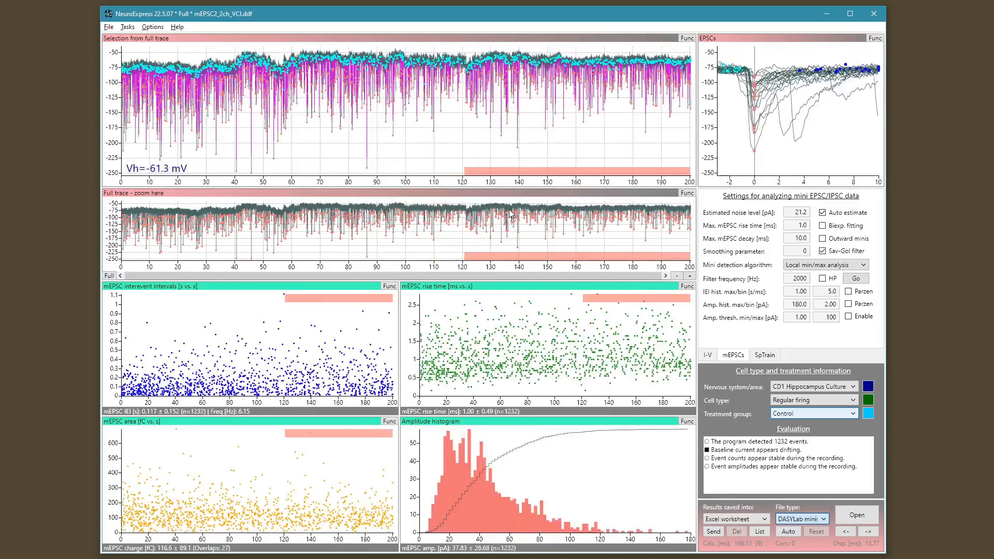
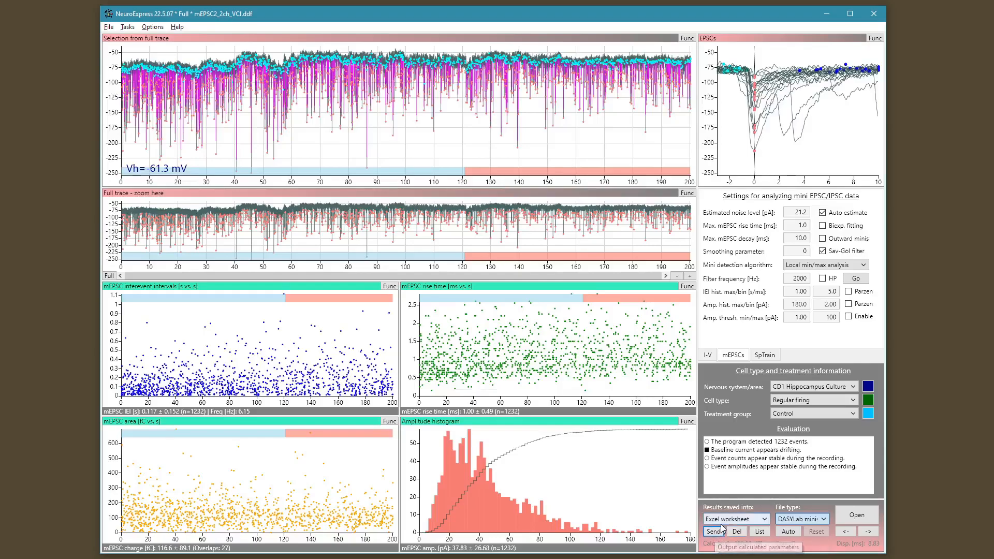
left_click(760, 520)
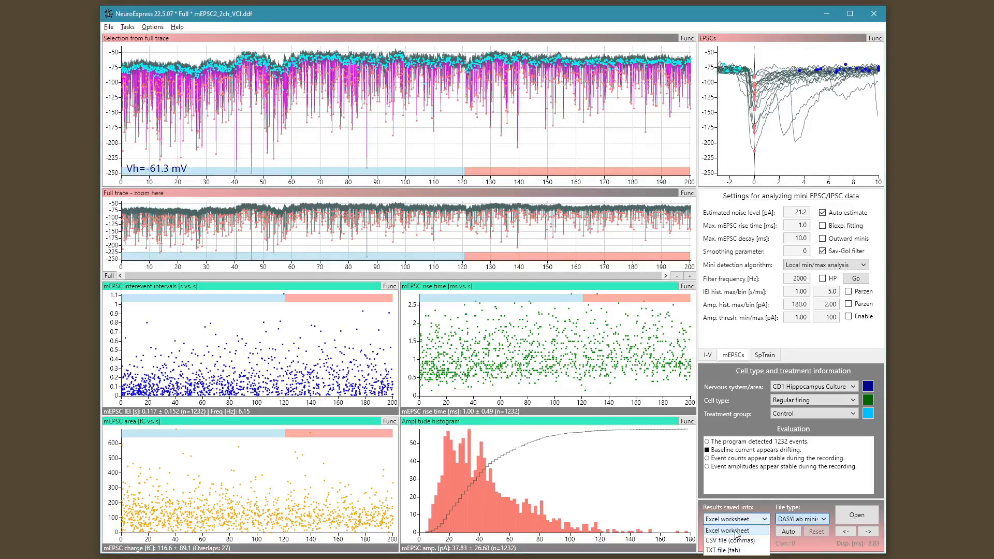
left_click(717, 530)
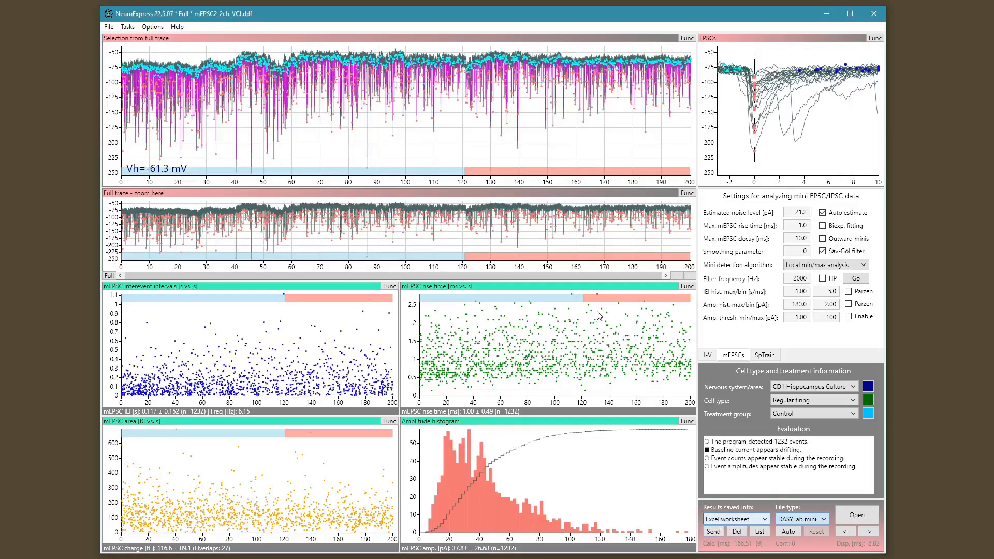
left_click(714, 532)
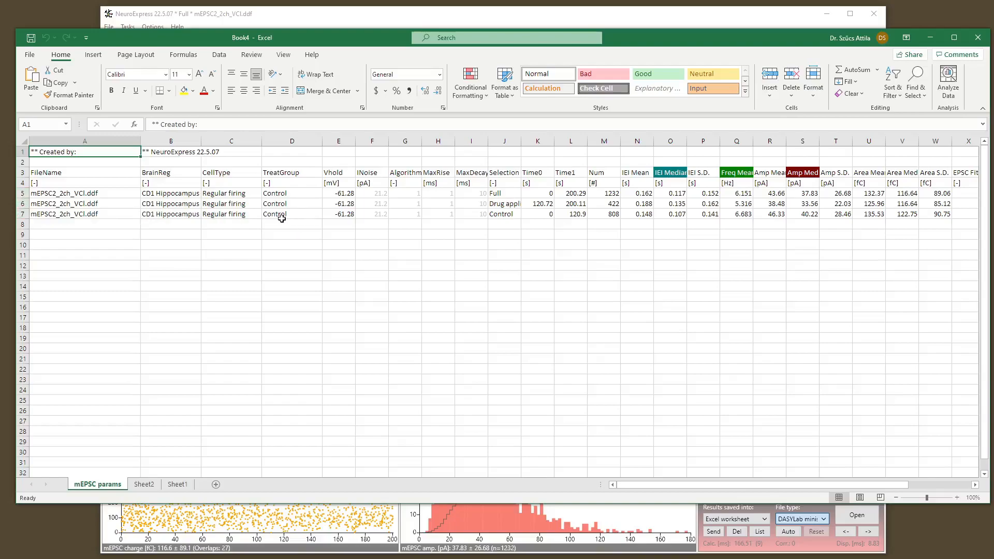
- Examine the file name, brain region, cell type, treatment, holding potential and detection setting columns in the Excel results
left_click_drag(168, 195, 279, 216)
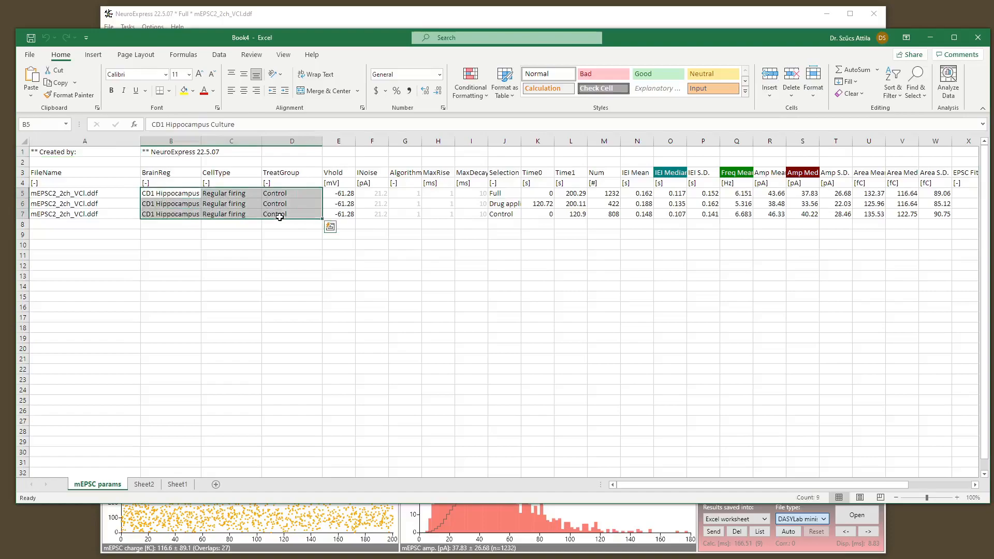
left_click(66, 193)
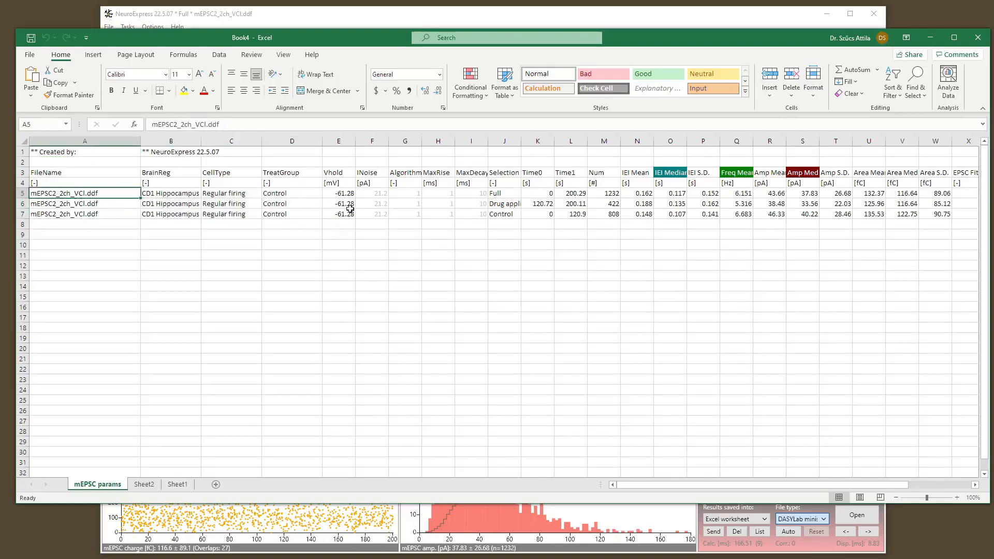
left_click_drag(345, 195, 343, 213)
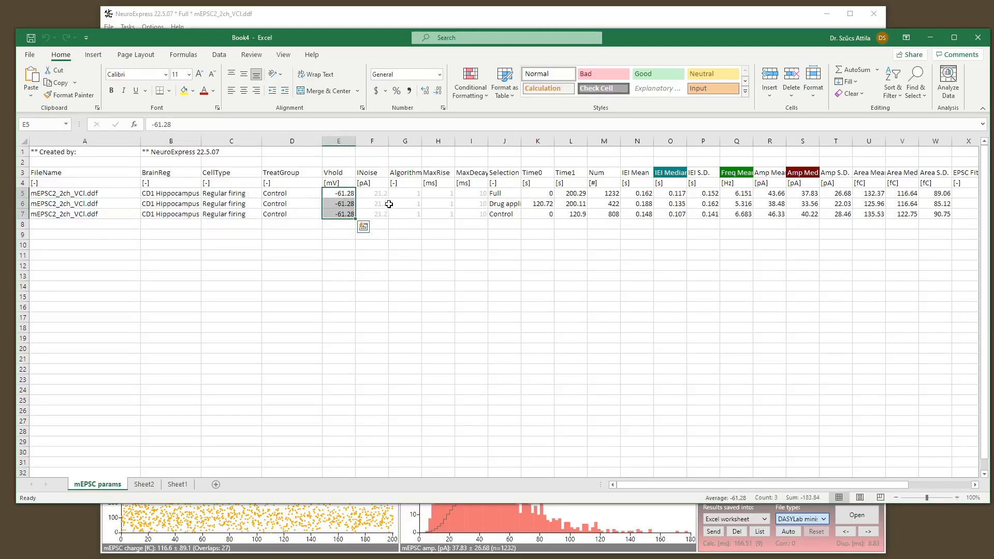
left_click_drag(372, 195, 472, 216)
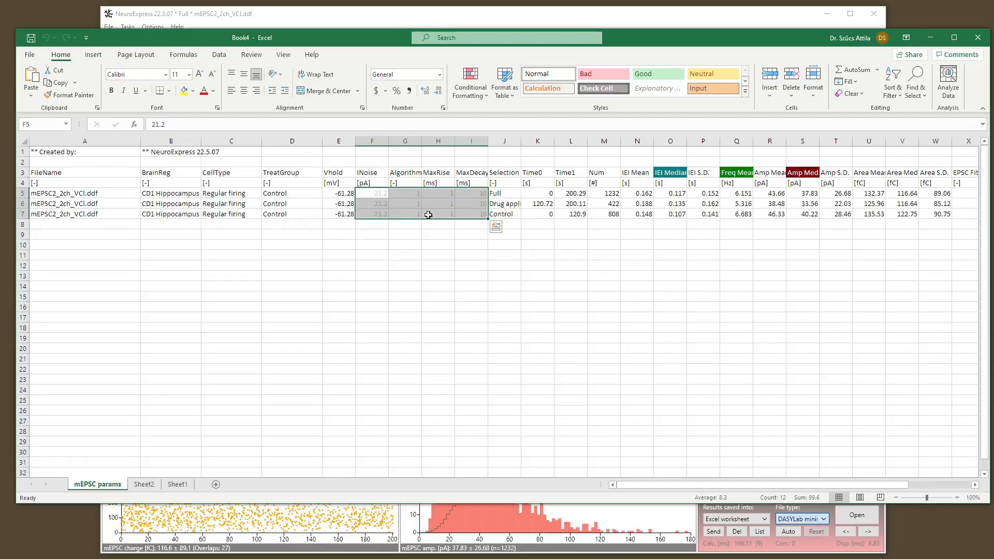
left_click(414, 228)
left_click_drag(417, 199, 420, 230)
left_click(448, 234)
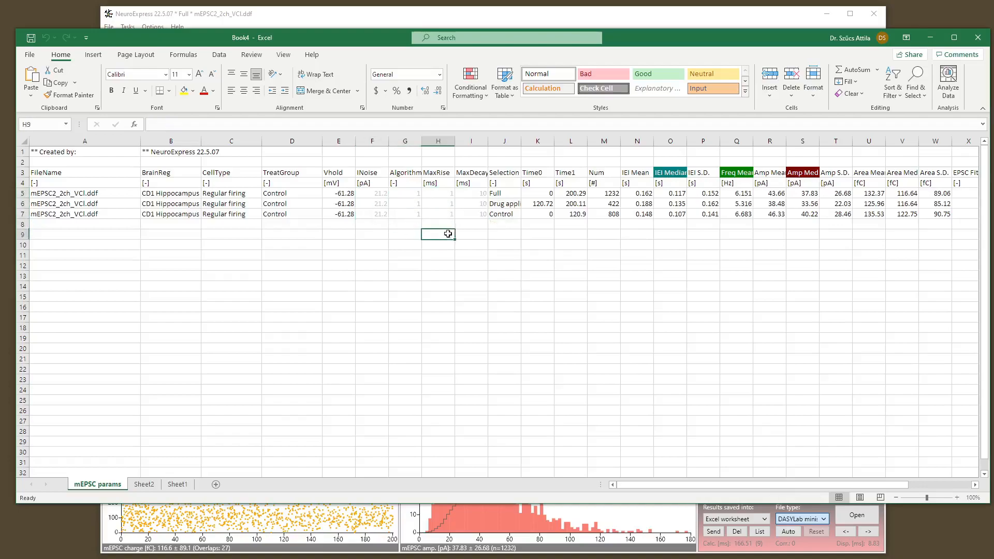
- Compare the selection names with their start and end times for the Full, Control and Drug application rows
left_click(507, 193)
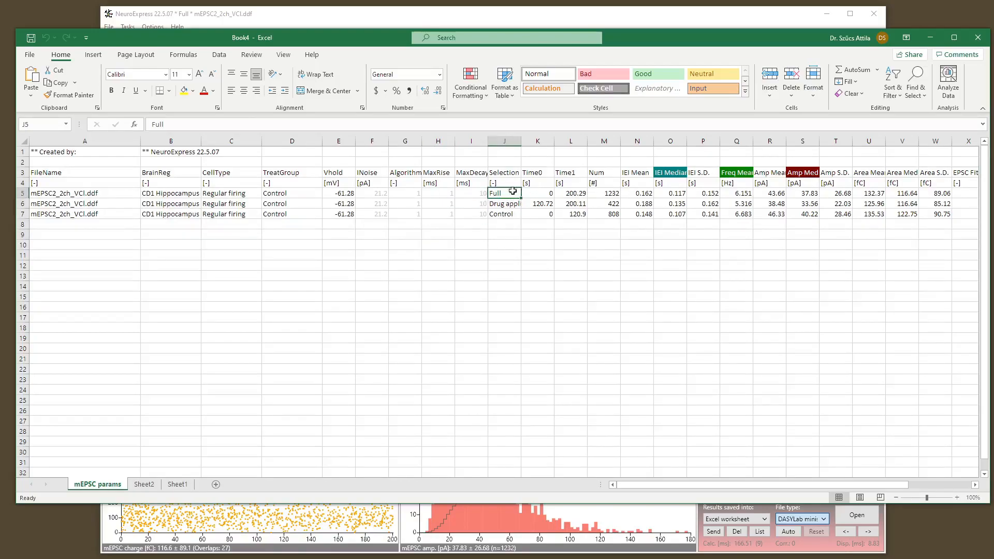
left_click(541, 192)
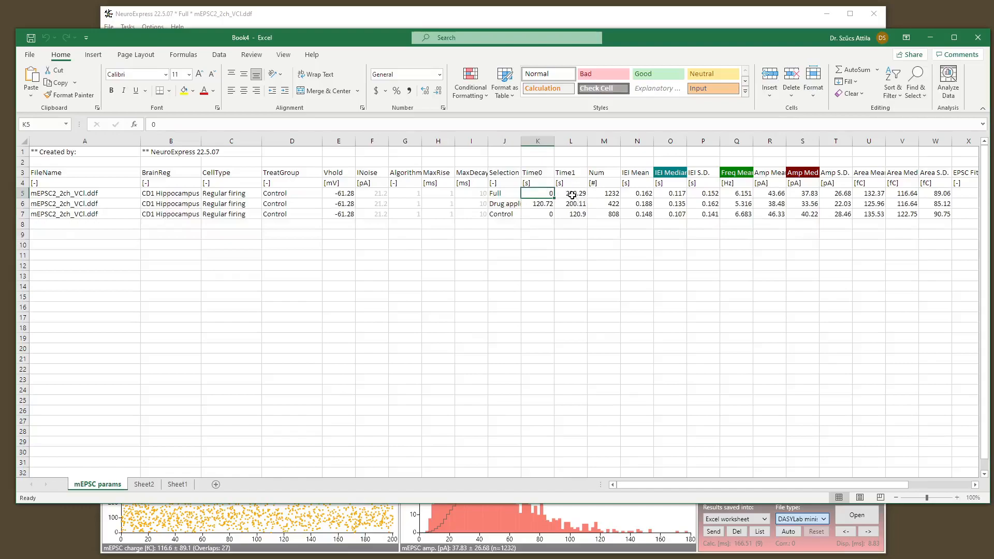
left_click(502, 216)
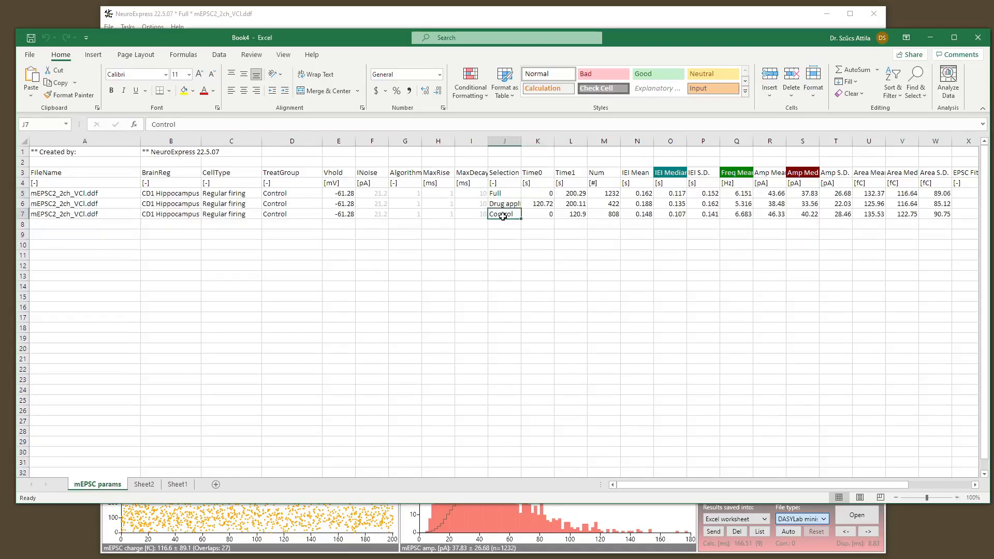
left_click(542, 214)
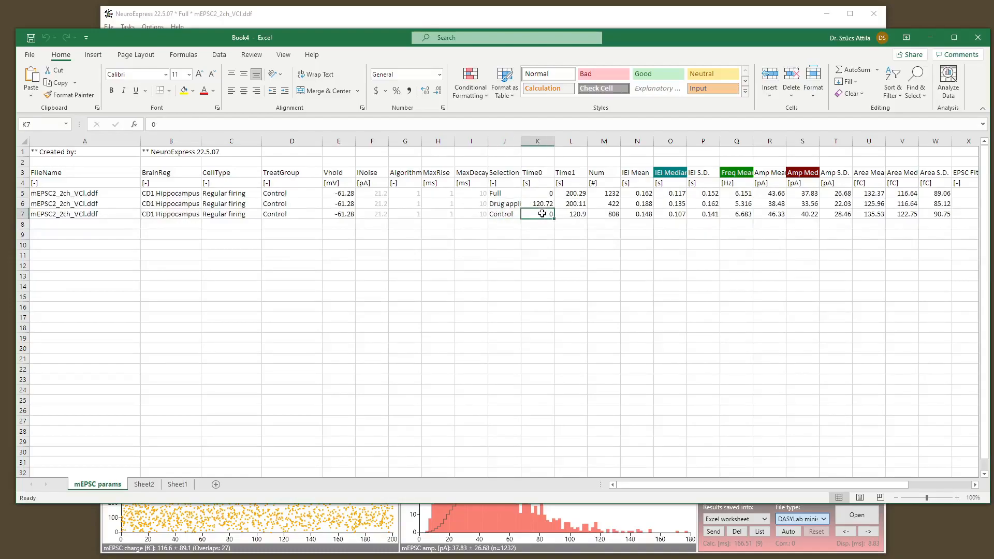
left_click(576, 214)
left_click_drag(541, 205, 569, 204)
left_click(627, 245)
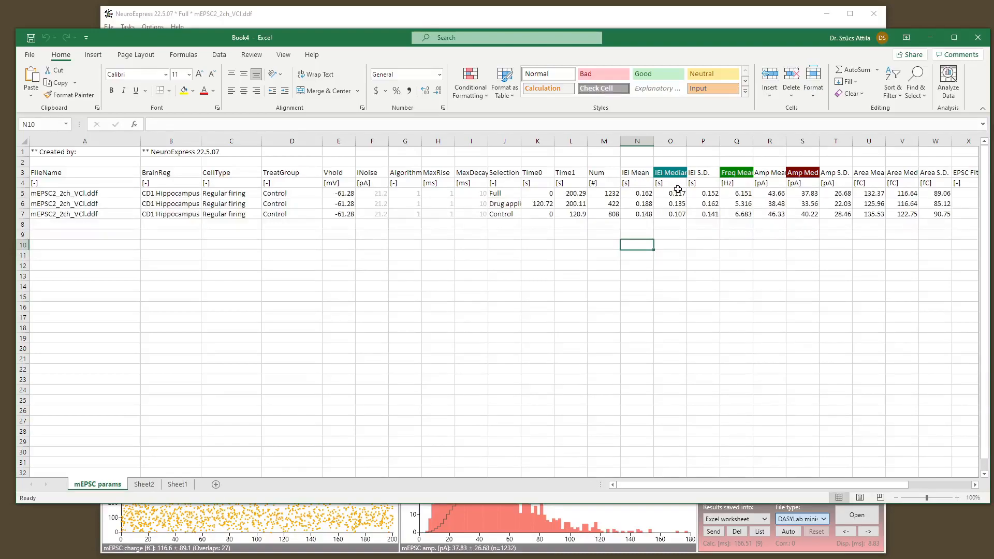
- Review the interevent interval and frequency columns, and look over the decay fit columns at the end of the table
left_click(707, 174)
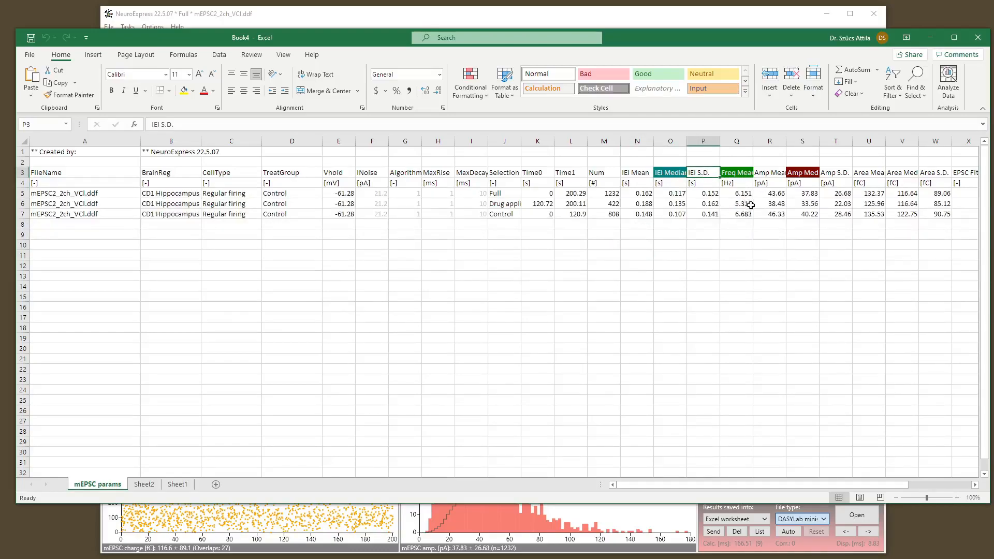
left_click_drag(739, 170, 740, 214)
left_click(750, 233)
left_click_drag(746, 485, 840, 492)
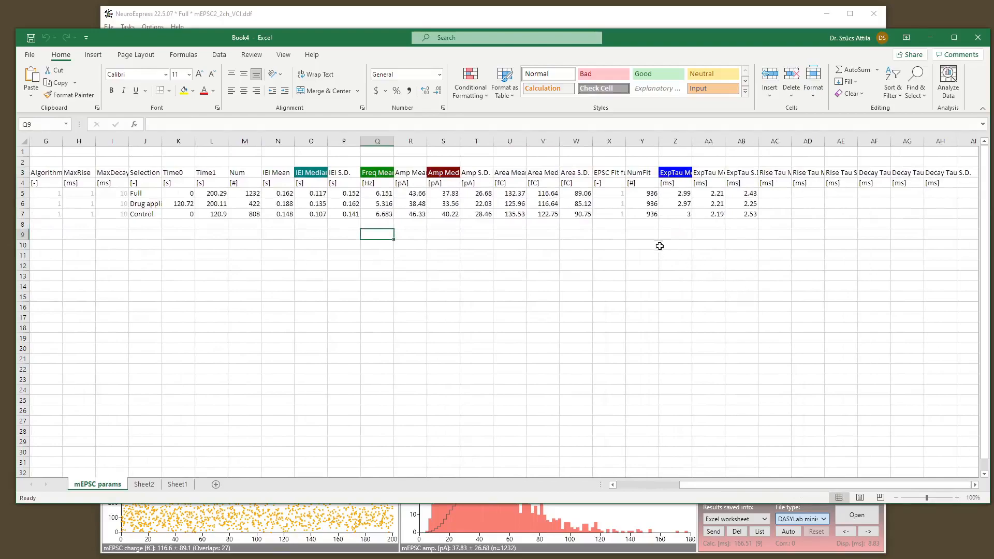
left_click_drag(791, 486, 705, 489)
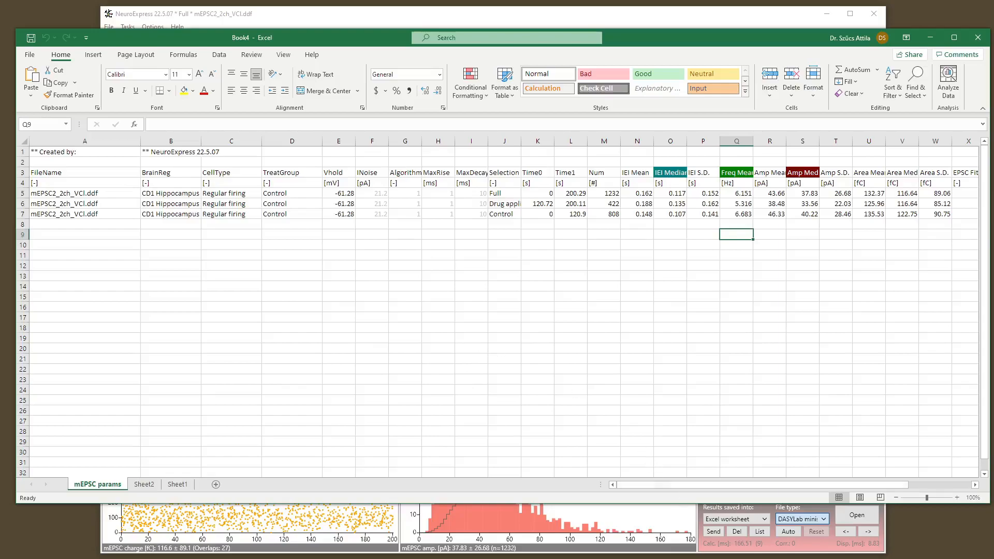
- Return to NeuroExpress, select the trace segment from about 9 to 69 s, and send its parameters to Excel as a custom selection
left_click(760, 550)
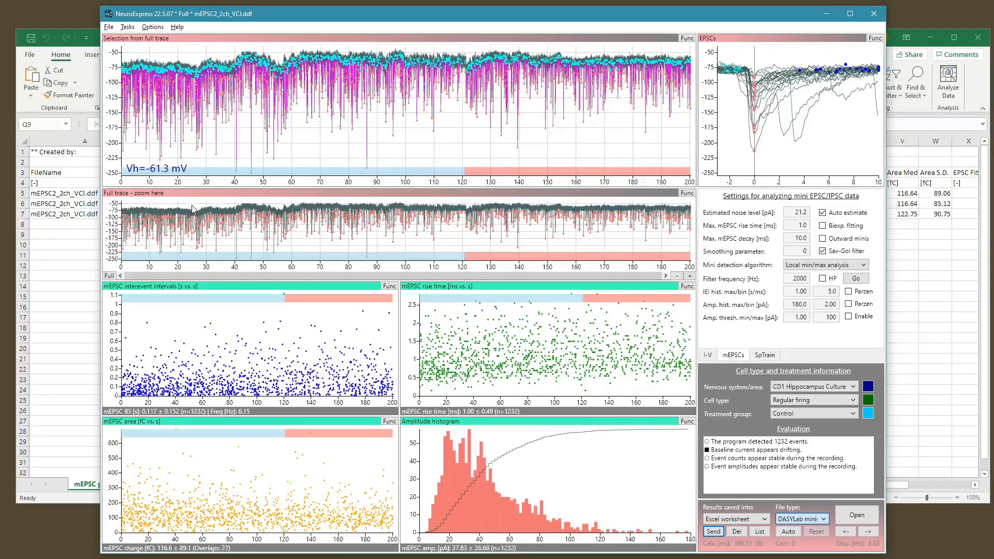
mouse_move(192, 204)
left_mouse_down()
mouse_move(136, 230)
mouse_move(135, 259)
mouse_move(187, 232)
mouse_move(618, 235)
mouse_move(212, 233)
left_mouse_up()
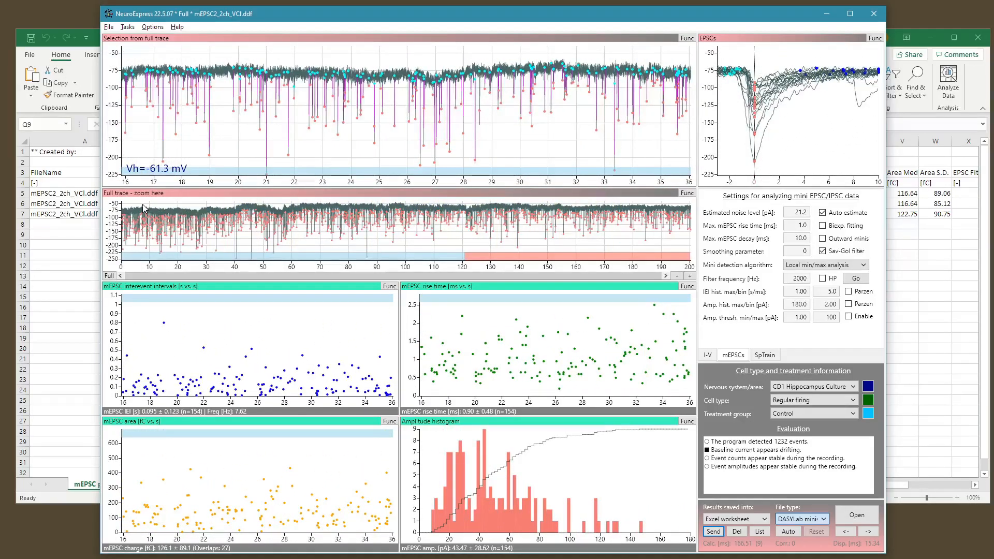
left_click_drag(144, 207, 312, 273)
mouse_move(268, 243)
left_mouse_down()
mouse_move(252, 243)
mouse_move(278, 244)
mouse_move(274, 252)
left_mouse_up()
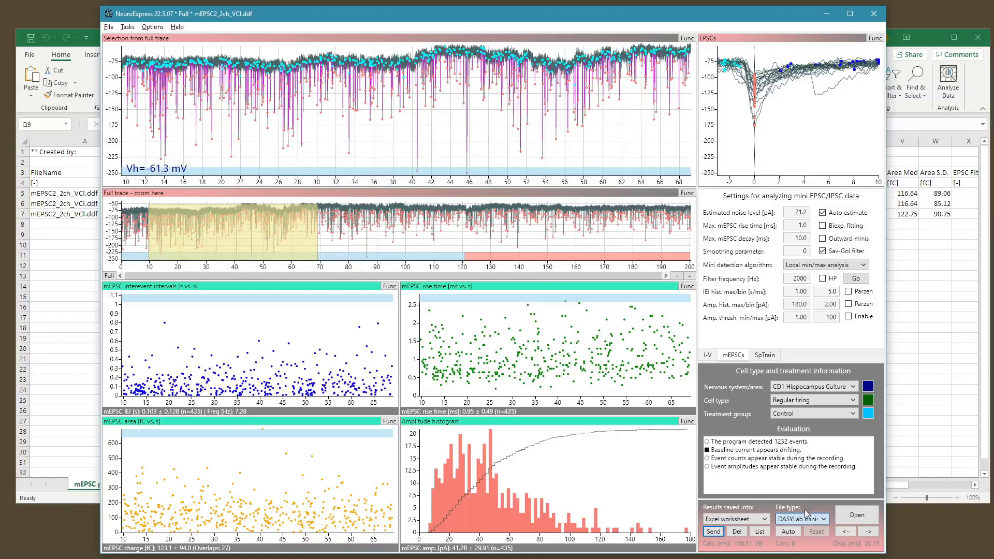
left_click(717, 533)
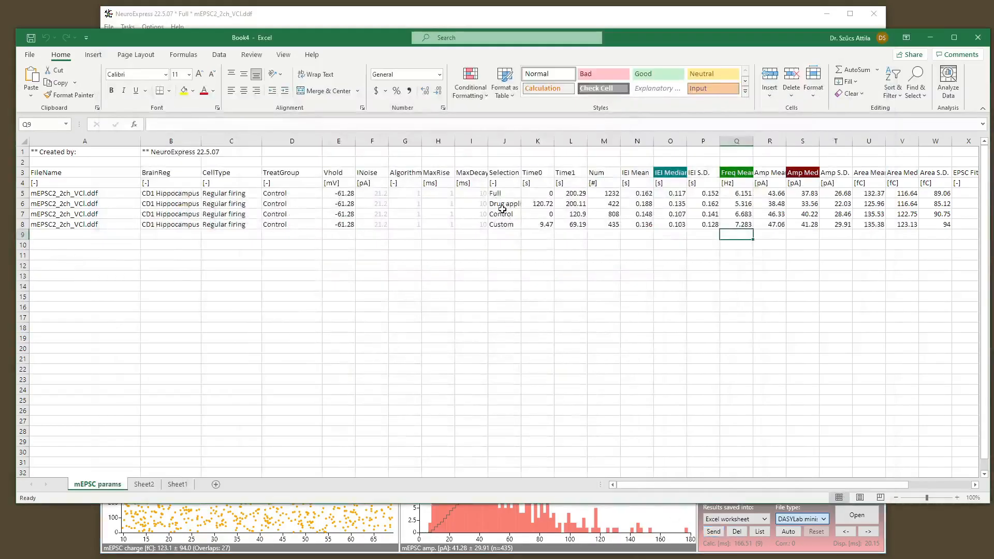
left_click(504, 226)
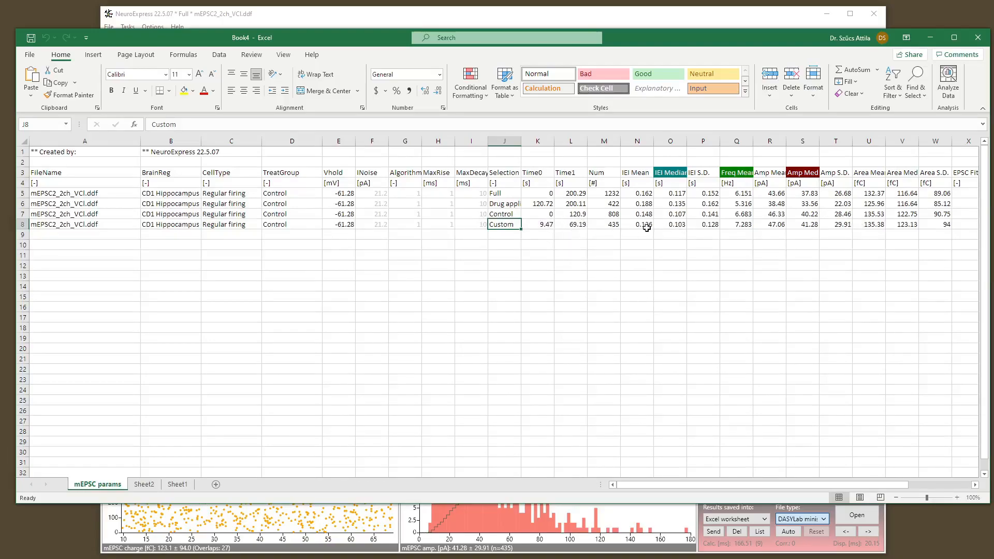
- Back in NeuroExpress, select further trace segments, including about 49 to 108 s and 175 to 189 s, and send each one's parameters to Excel
left_click(751, 548)
left_click_drag(256, 231, 375, 231)
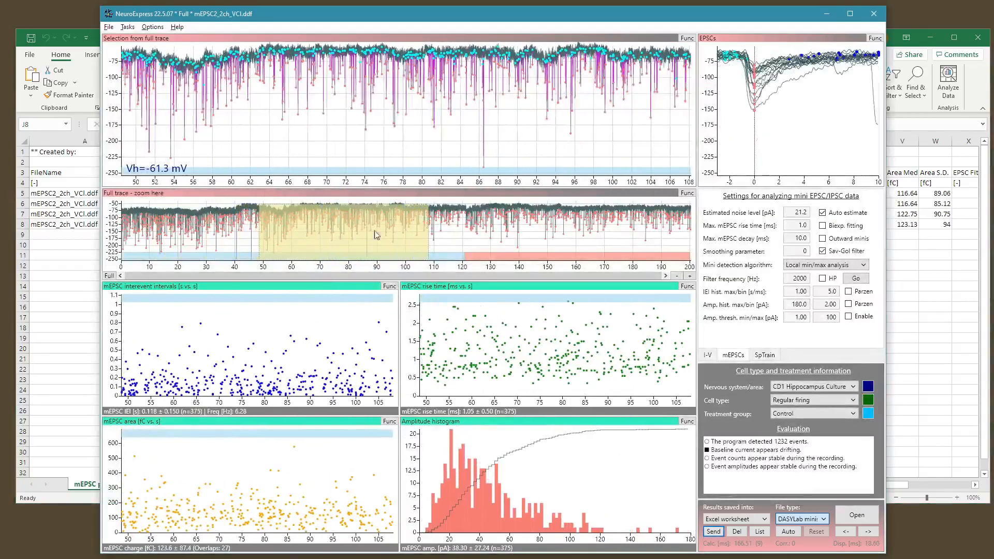
left_click(718, 533)
mouse_move(392, 235)
left_mouse_down()
mouse_move(560, 240)
mouse_move(604, 250)
mouse_move(311, 242)
left_mouse_up()
left_click(714, 531)
mouse_move(536, 207)
left_mouse_down()
mouse_move(512, 233)
mouse_move(604, 220)
mouse_move(648, 241)
left_mouse_up()
left_click(713, 531)
left_click(713, 531)
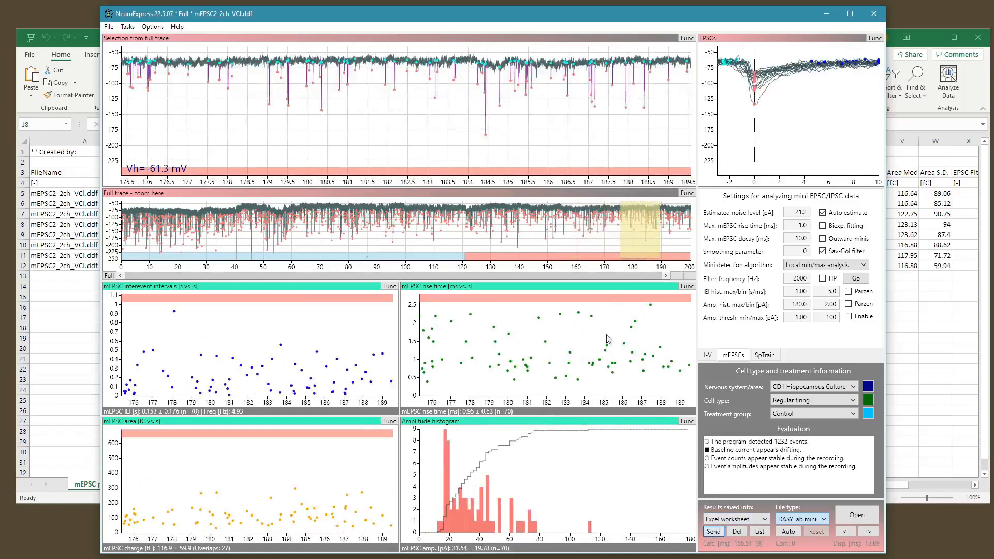
- Clear the ranges of interest from the full trace and select the segment from about 70 to 107 s
double_click(519, 231)
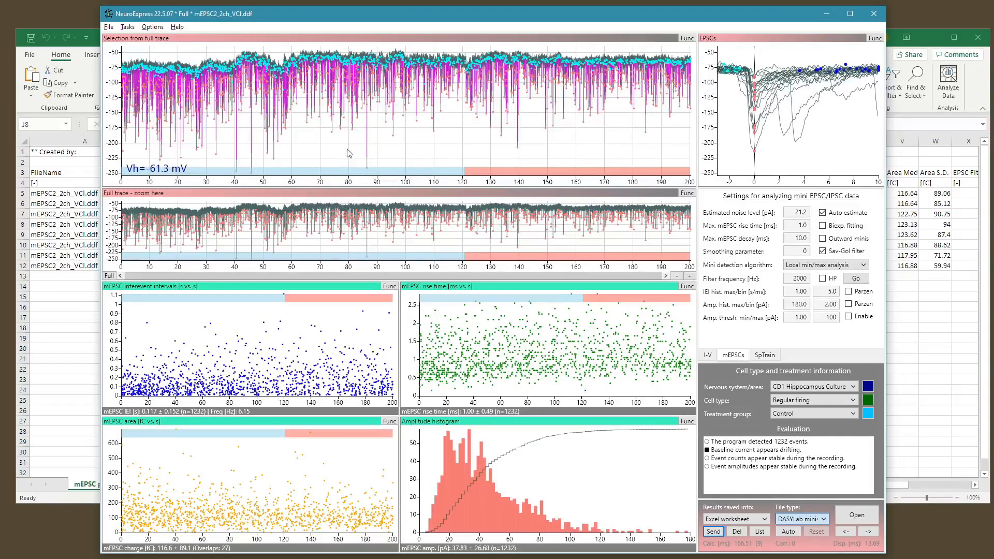
right_click(423, 137)
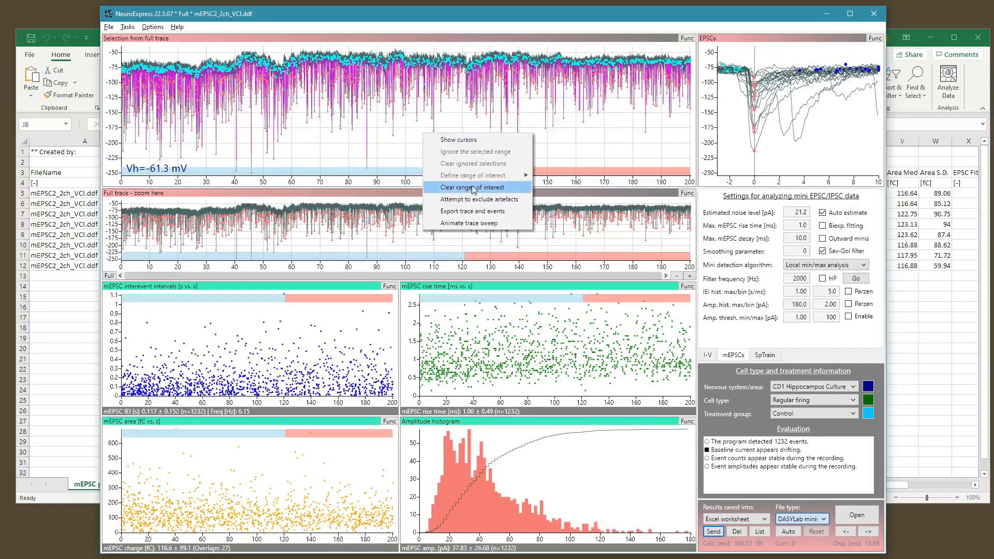
left_click(498, 189)
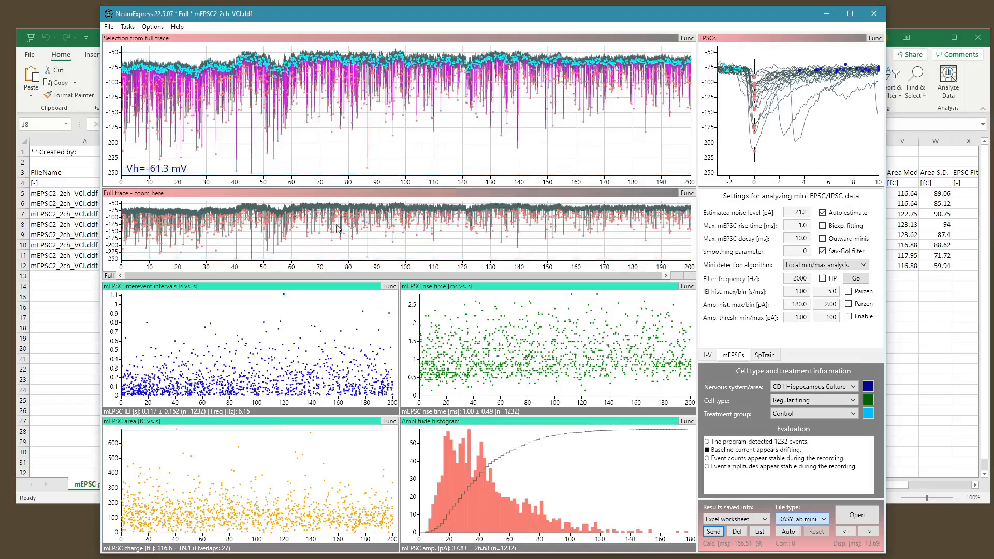
left_click(319, 236)
mouse_move(319, 239)
left_mouse_down()
mouse_move(295, 227)
mouse_move(511, 227)
mouse_move(425, 228)
left_mouse_up()
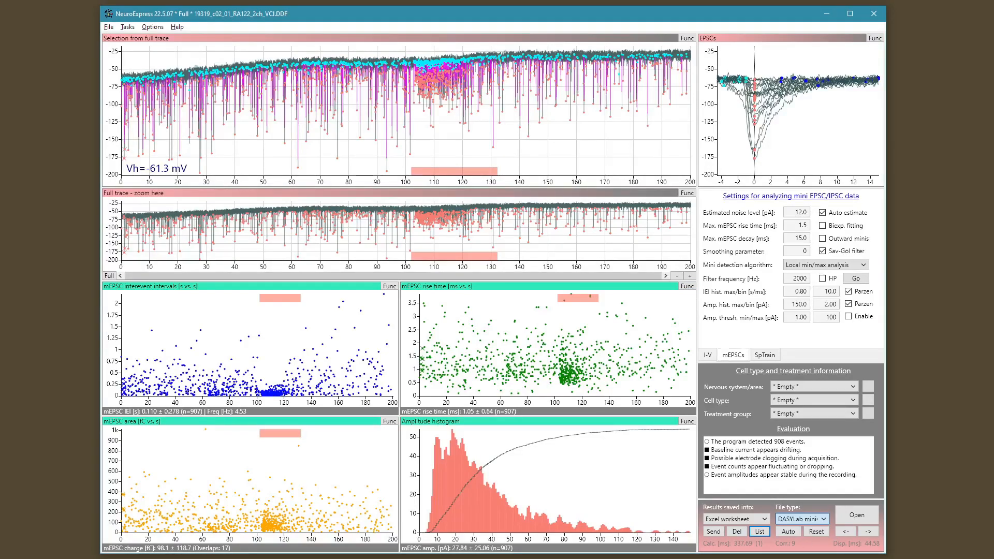
- Export the detected events as a list to Excel and review the peak time, peak and end value columns
left_click(759, 532)
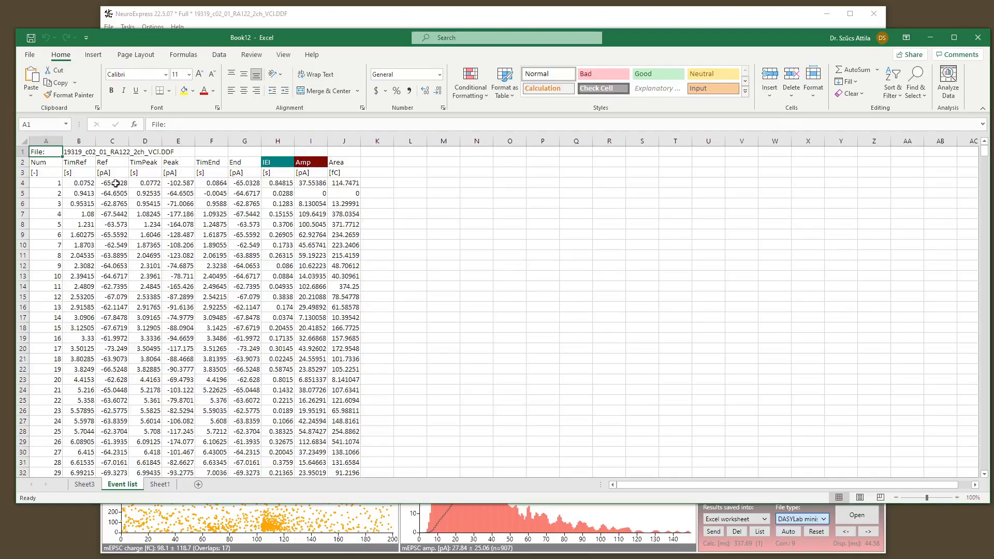
left_click(181, 183)
left_click_drag(185, 184, 184, 298)
left_click(181, 184)
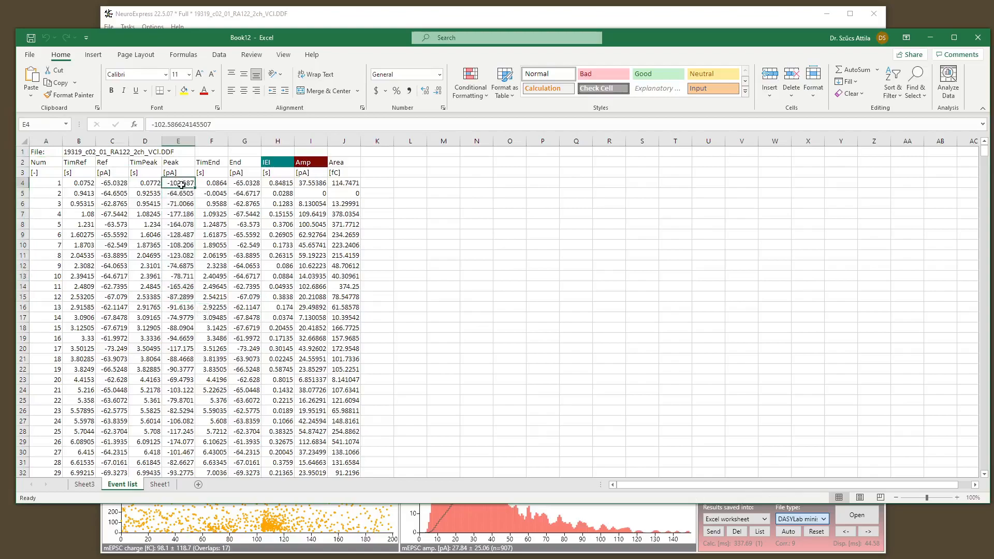
left_click(145, 184)
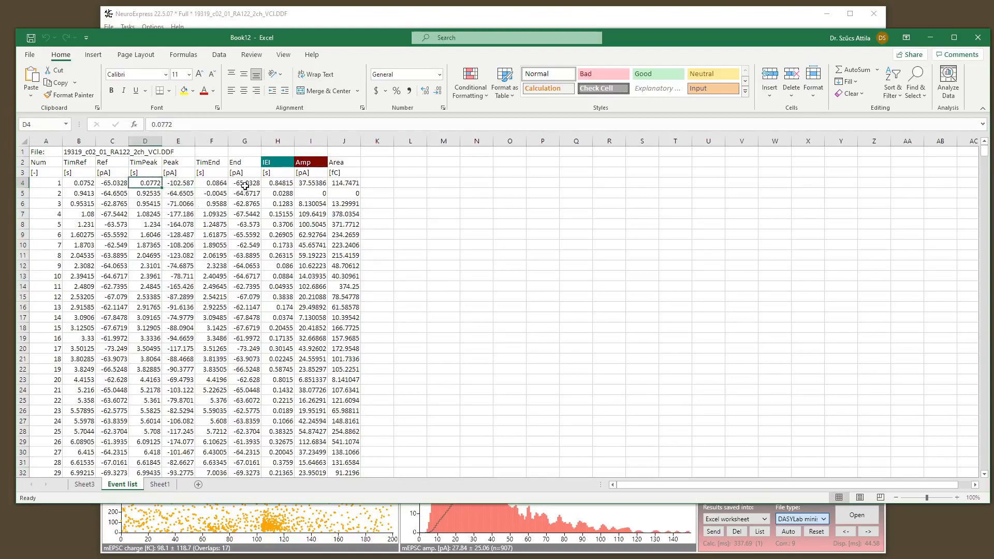
left_click_drag(245, 183, 246, 329)
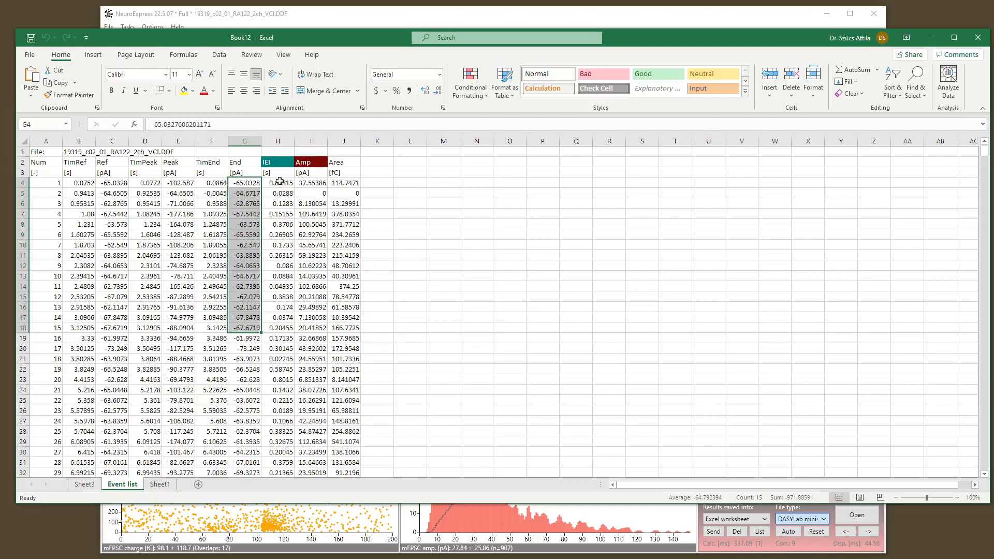
- Look over the interevent interval, amplitude and area columns for the first events in the list
left_click_drag(282, 181, 279, 276)
left_click_drag(313, 183, 313, 286)
left_click_drag(352, 184, 344, 307)
left_click(346, 309)
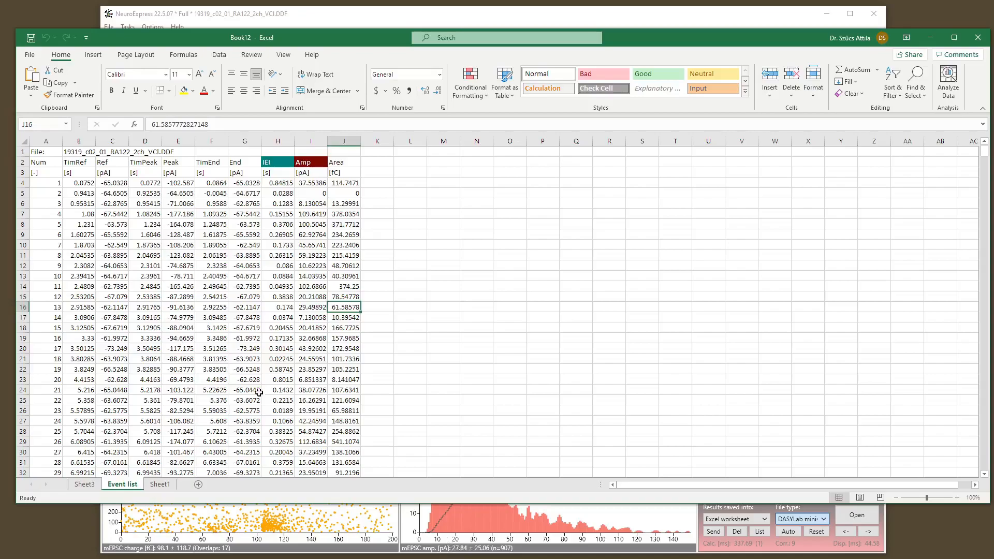
- Return to NeuroExpress and switch event handling from Auto to the Corr mode
left_click(472, 546)
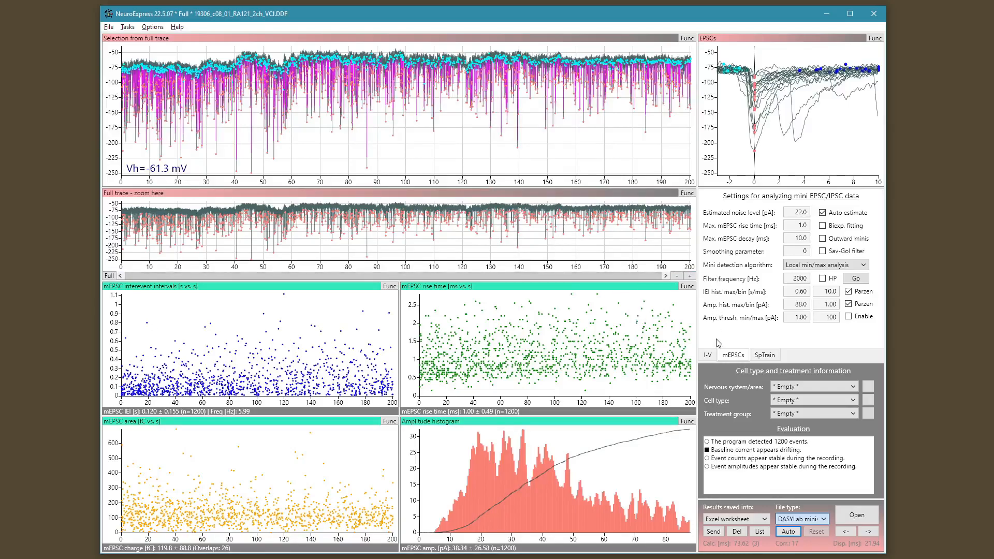
left_click(790, 533)
left_click(789, 532)
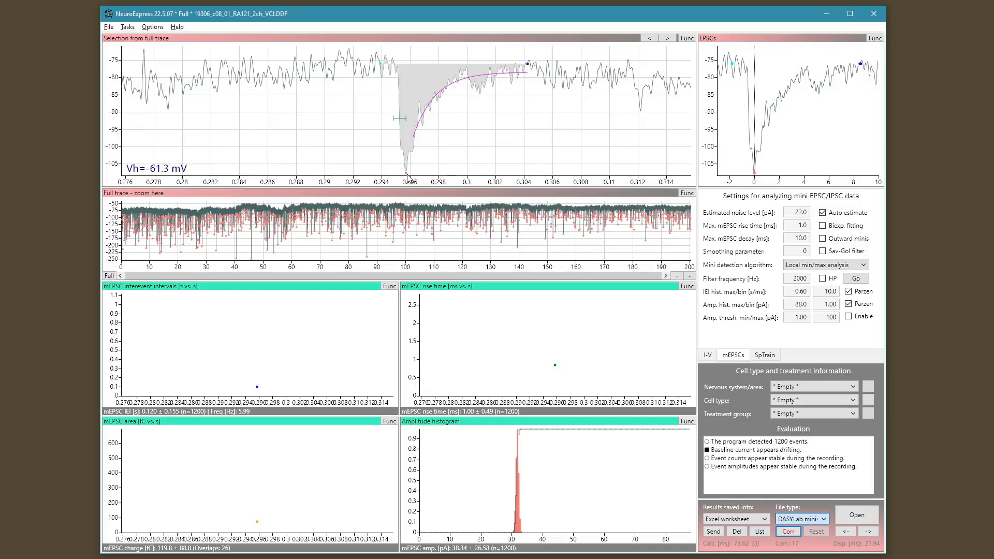
- Fine-tune the start, peak and end markers of the event at about 0.296 s
mouse_move(382, 67)
left_mouse_down()
mouse_move(392, 65)
mouse_move(360, 65)
mouse_move(386, 65)
mouse_move(388, 83)
left_mouse_up()
left_click(389, 69)
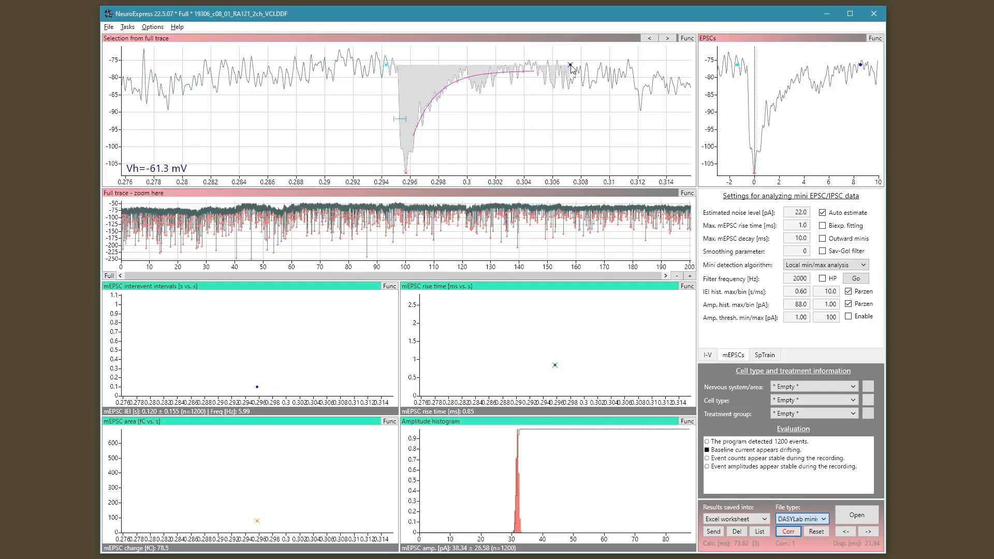
left_click_drag(528, 65, 531, 67)
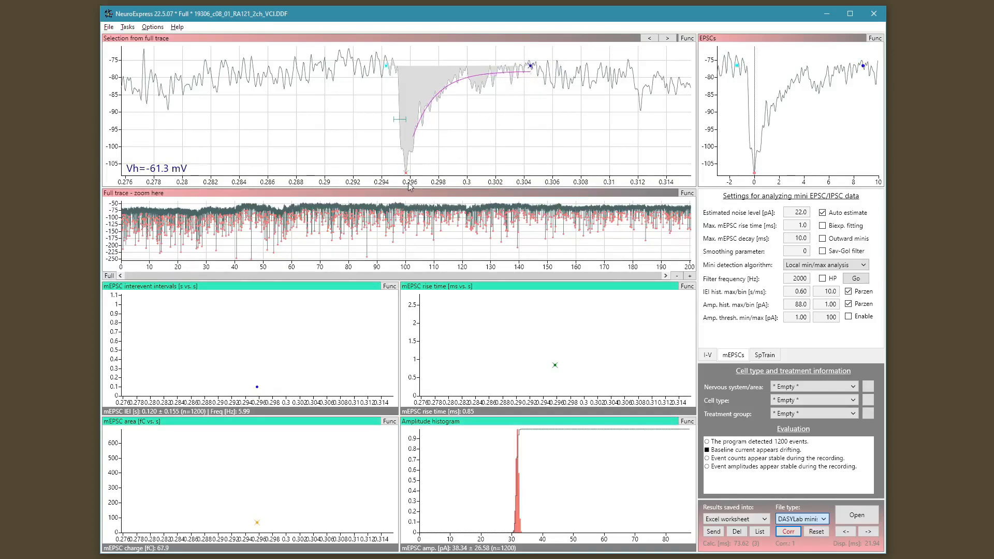
left_click_drag(407, 176, 407, 169)
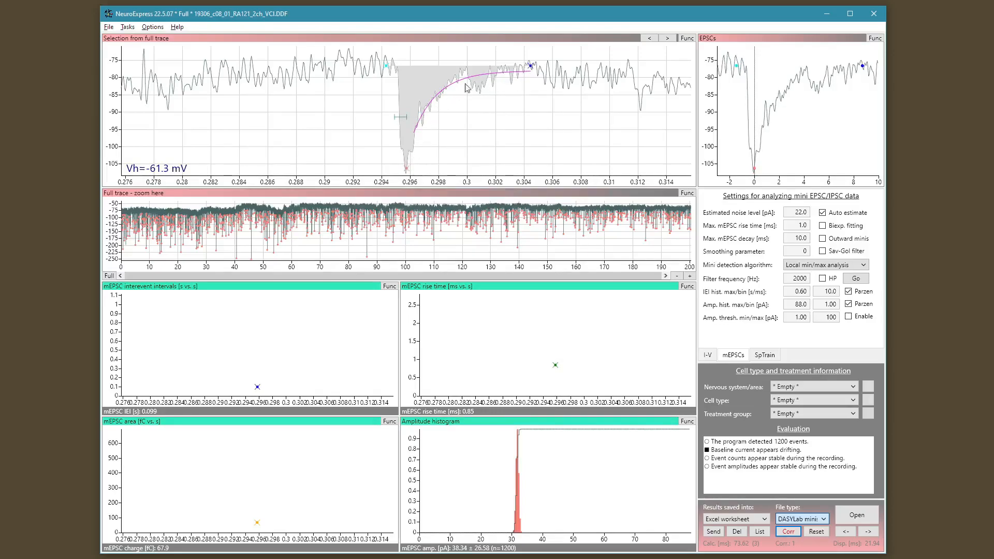
left_click_drag(532, 67, 535, 69)
left_click_drag(539, 69, 533, 67)
- Go to the event at about 0.395 s and move its start marker to about 0.394 s and its end marker to about 0.403 s
left_click(667, 38)
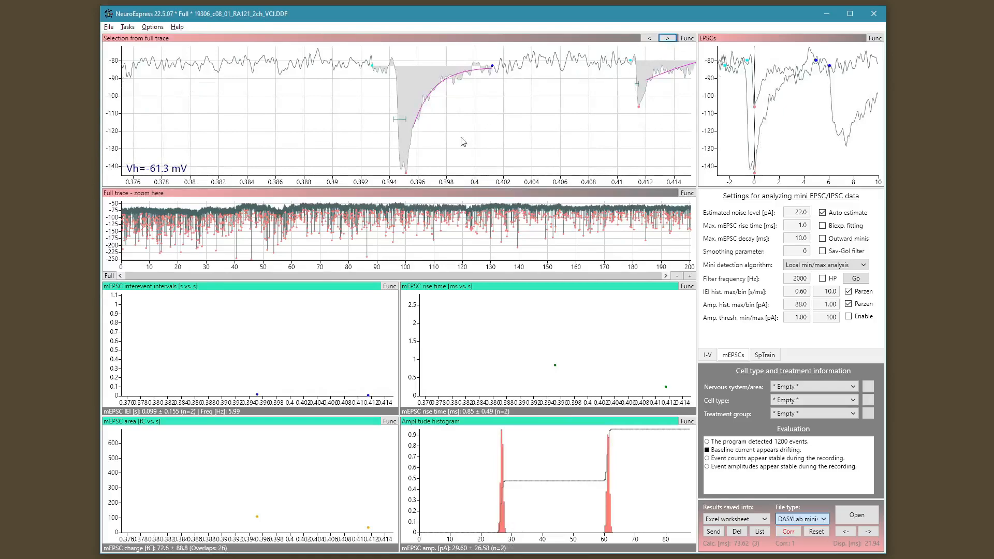
left_click(406, 175)
left_click_drag(372, 69, 385, 65)
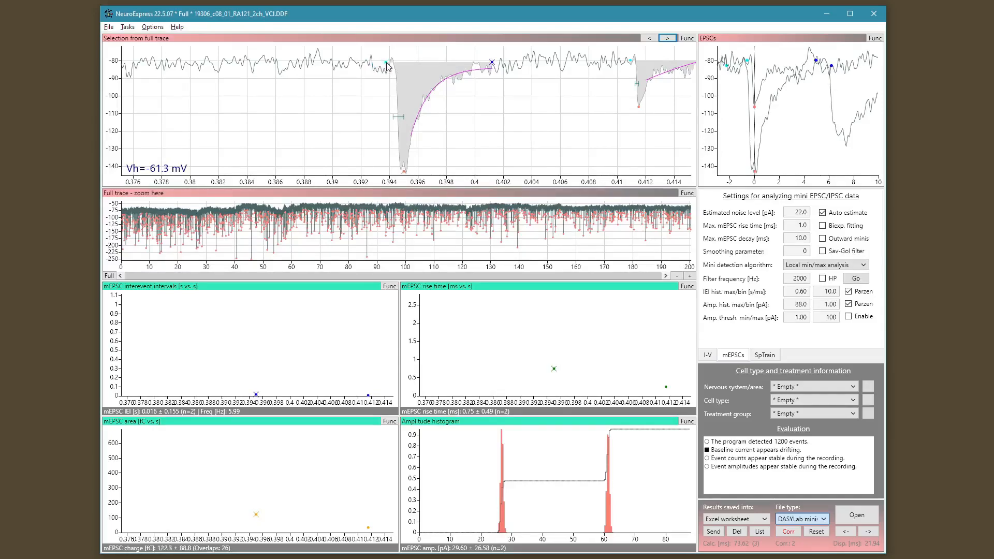
left_click_drag(494, 63, 516, 64)
- Correct the end and peak markers of the small event near 0.412 s and the markers of the larger event near 0.419 s
left_click(667, 38)
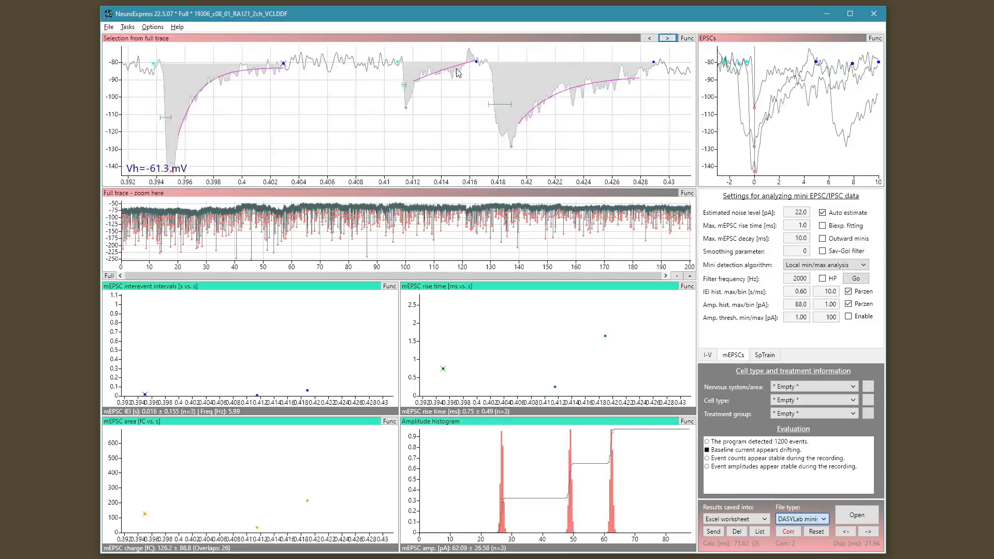
left_click_drag(477, 62, 469, 60)
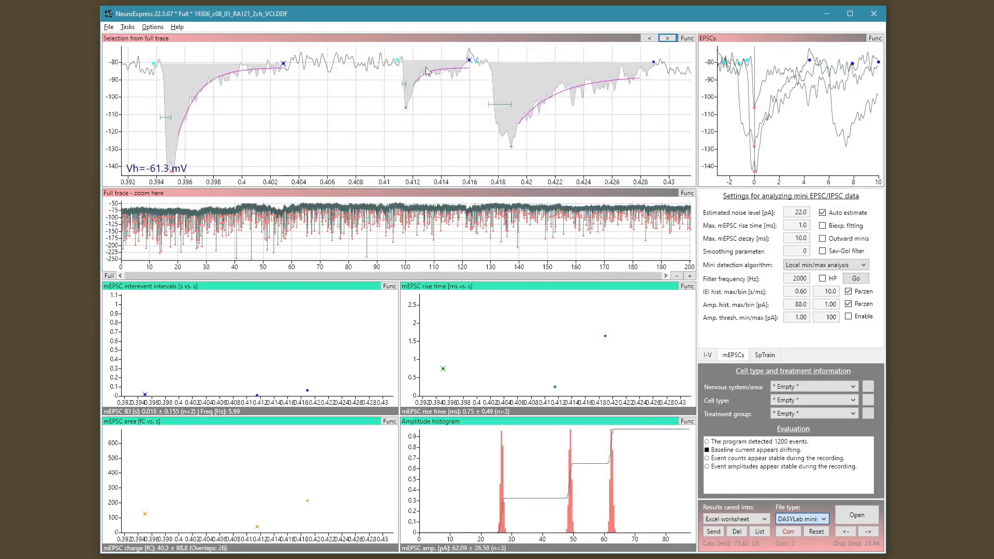
left_click_drag(409, 113, 406, 111)
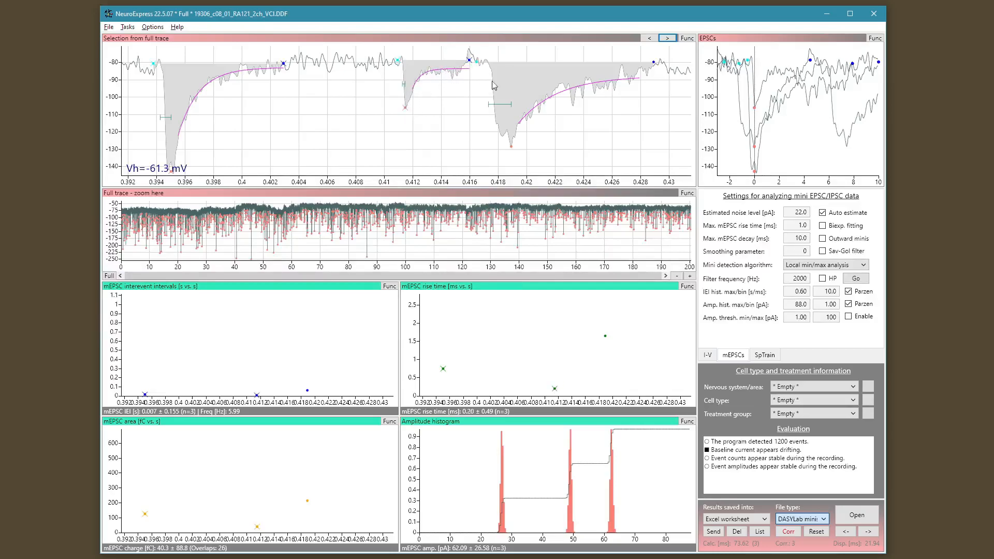
left_click_drag(511, 150, 509, 144)
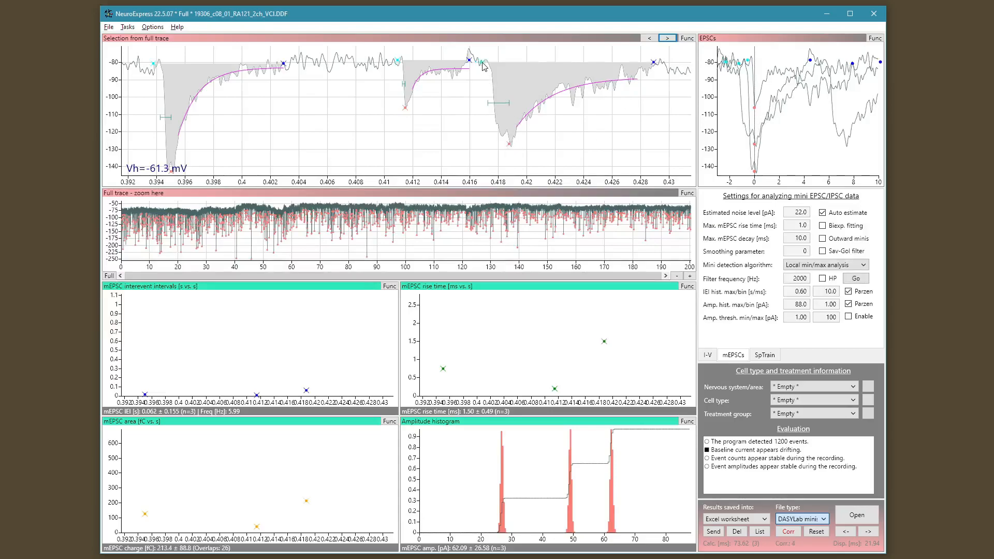
left_click_drag(654, 62, 661, 63)
- Delete the small event near 0.412 s and reinsert it with its start at about 0.411 s and its end at about 0.416 s
right_click(407, 115)
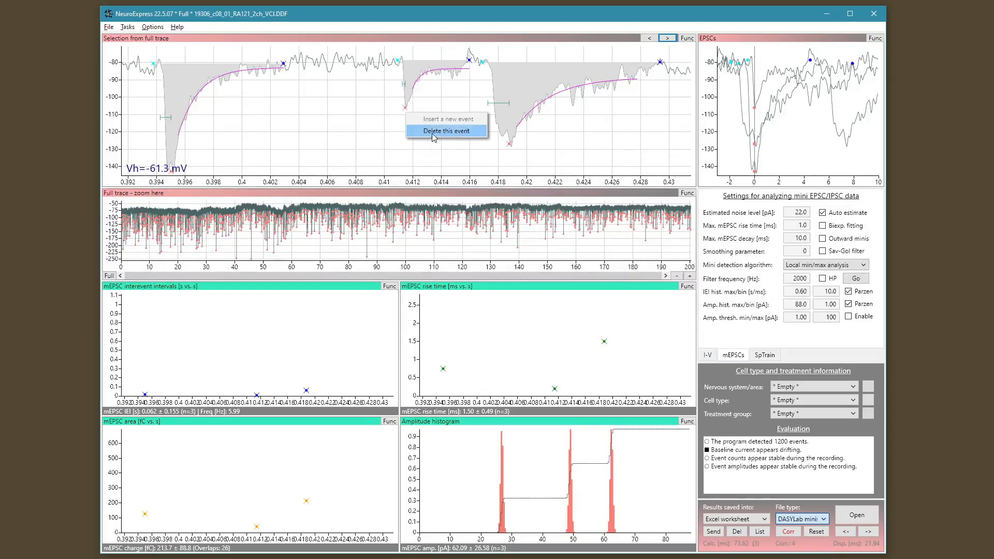
left_click(473, 136)
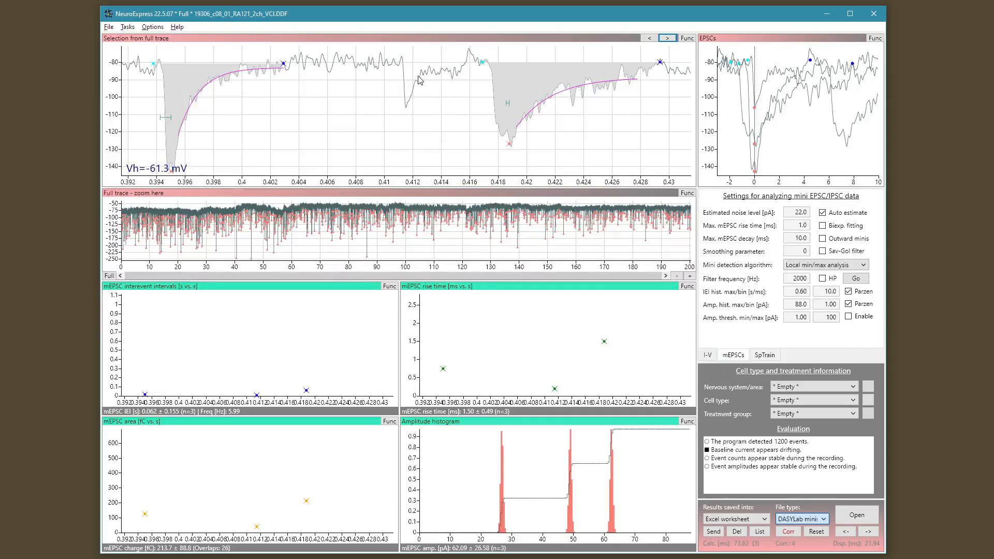
right_click(408, 111)
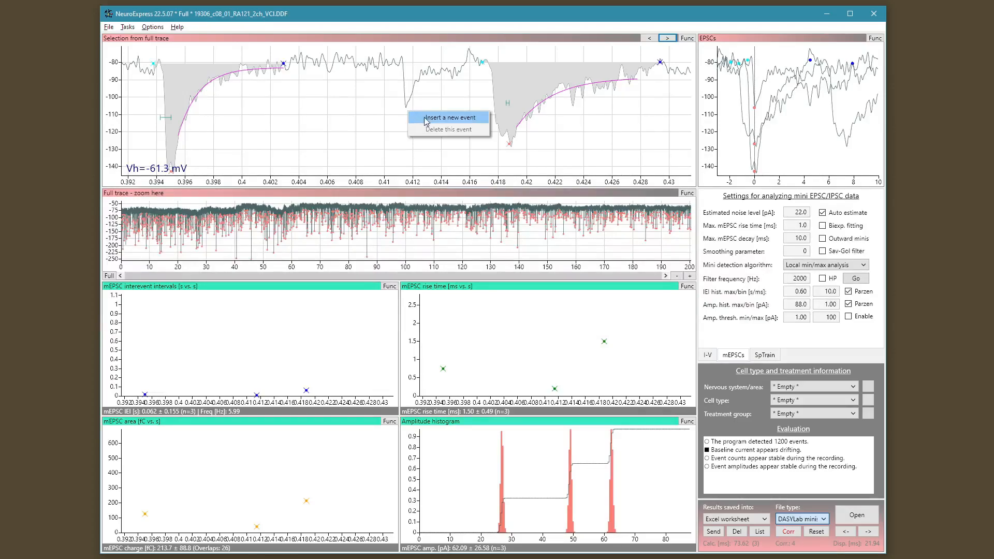
left_click(426, 118)
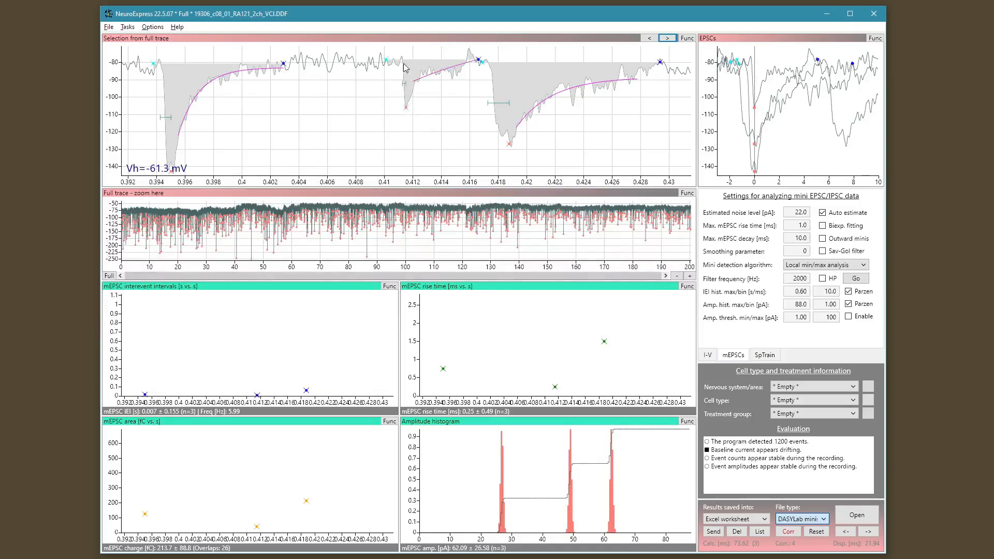
left_click_drag(387, 60, 397, 60)
left_click_drag(479, 62, 467, 62)
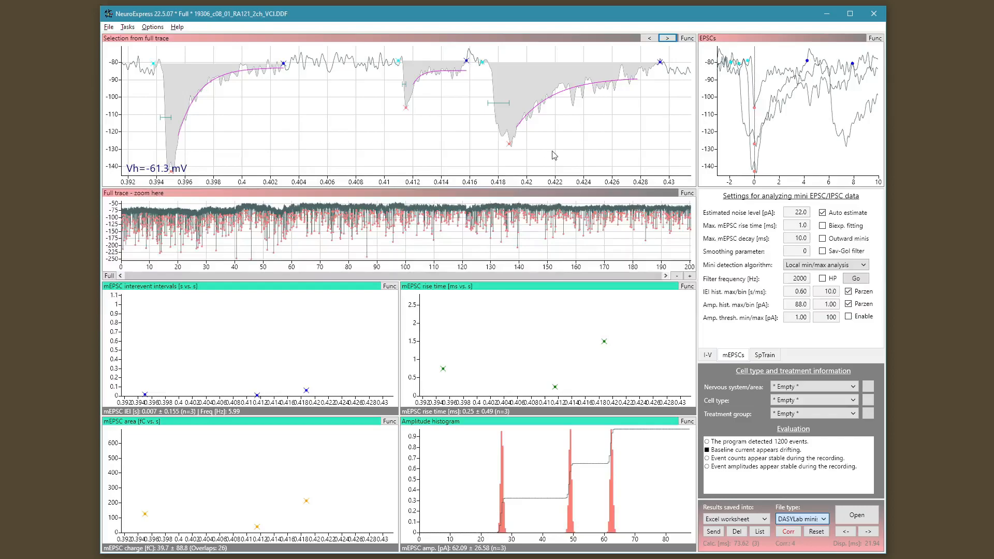
- Advance to the noise-like event at about 0.48 s and delete it
left_click(667, 39)
left_click(667, 39)
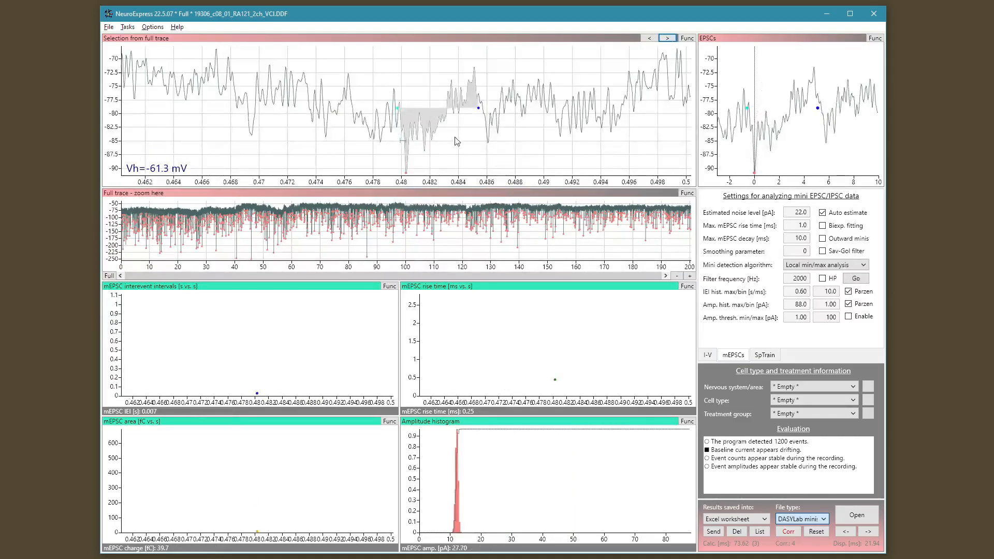
right_click(408, 114)
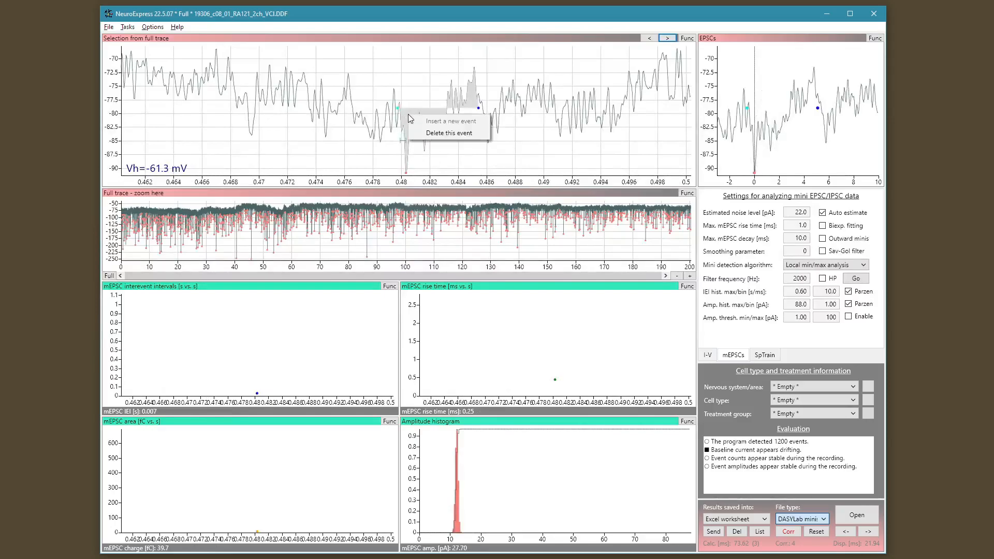
left_click(424, 134)
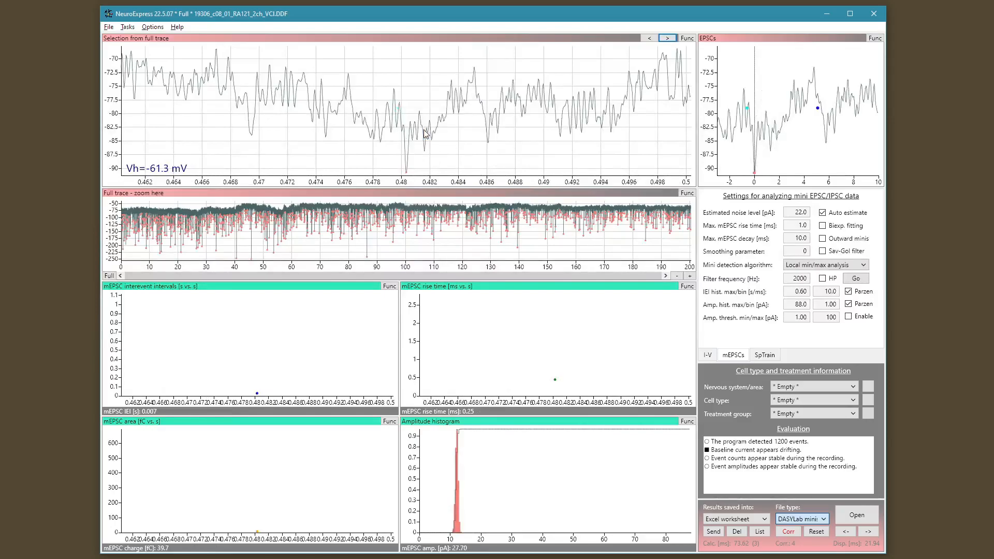
- Shorten the double-peaked event near 0.583 s to end at about 0.584 s and insert a new event for its second peak
left_click(667, 38)
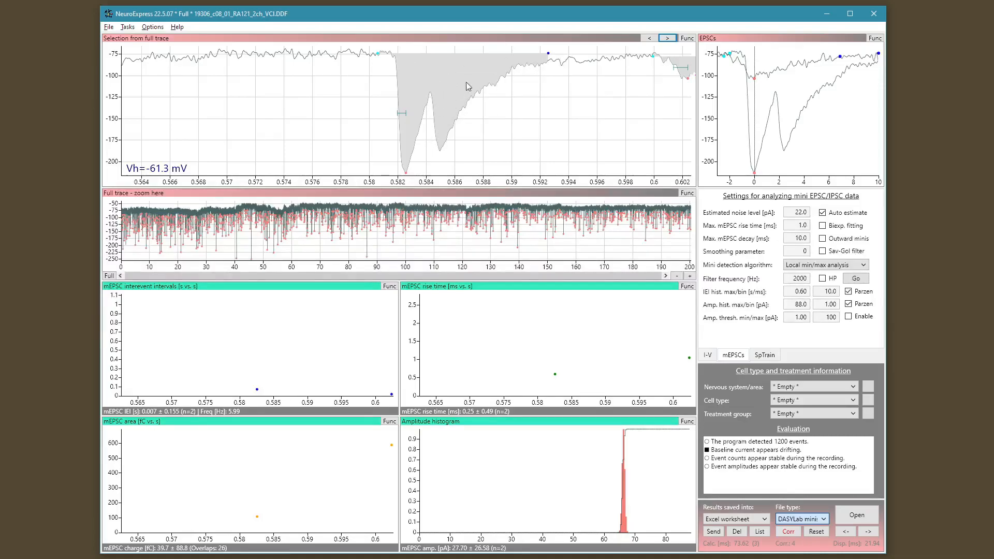
left_click_drag(549, 53, 387, 55)
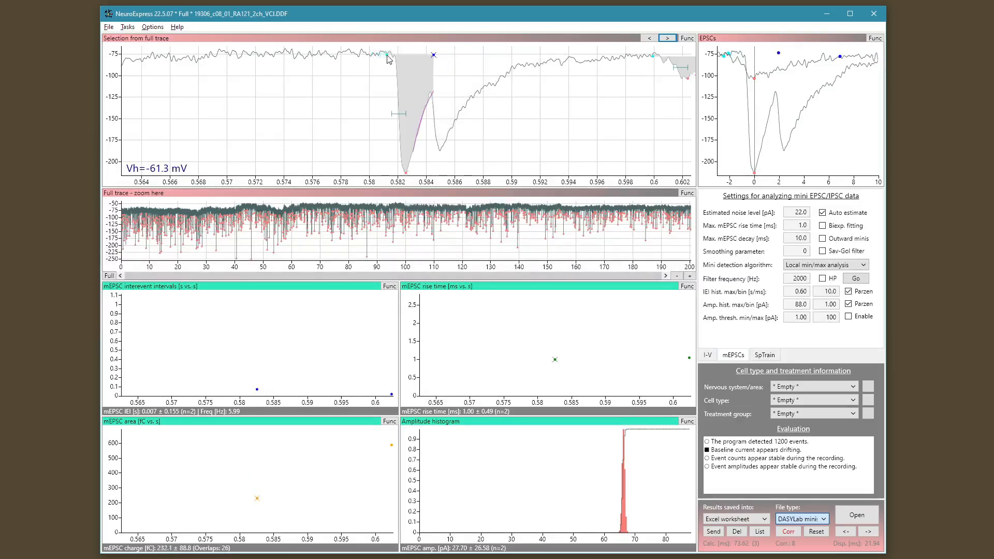
right_click(440, 150)
right_click(460, 120)
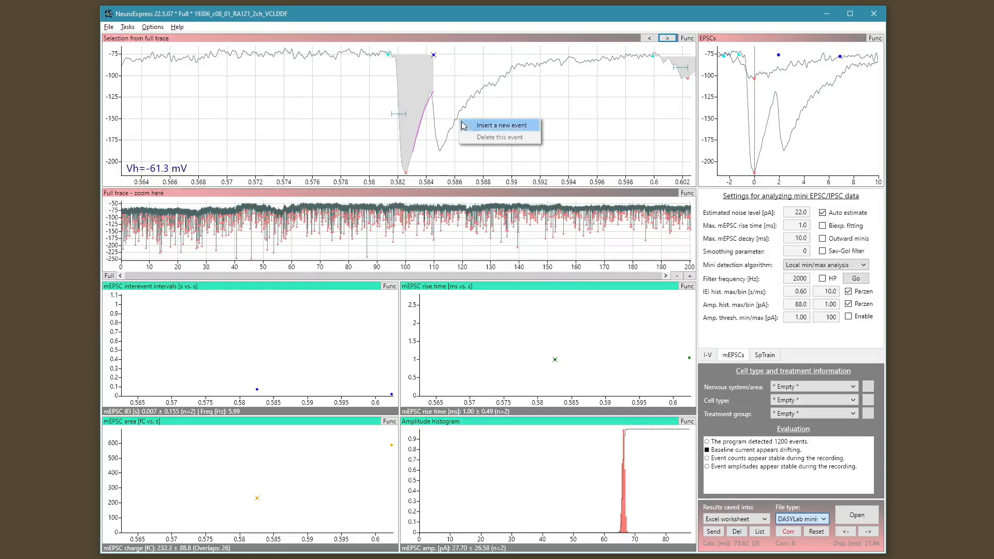
left_click(463, 125)
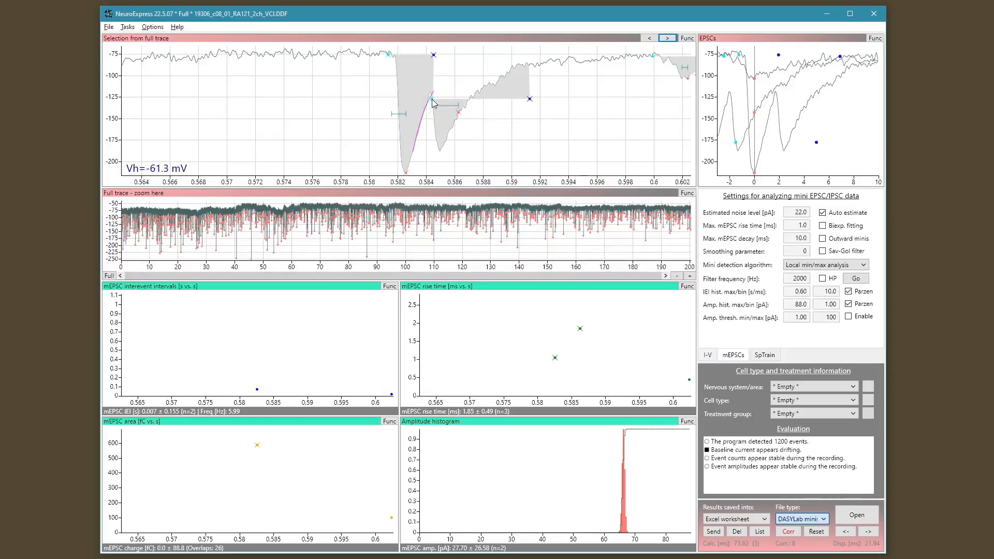
- Place the inserted event's peak at about 0.585 s, its start at about 0.584 s and its end at about 0.592 s near the baseline
left_click_drag(456, 118, 441, 152)
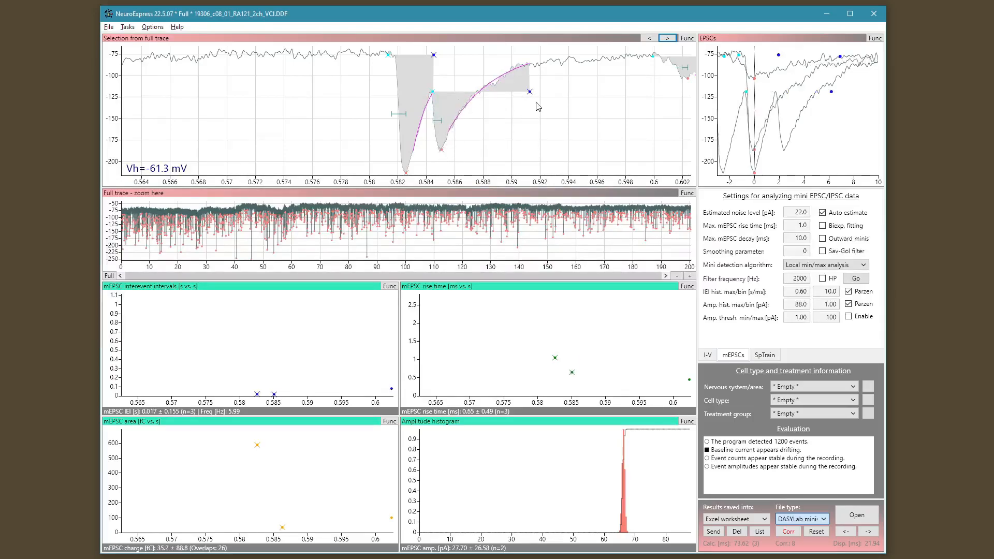
left_click_drag(532, 92, 536, 61)
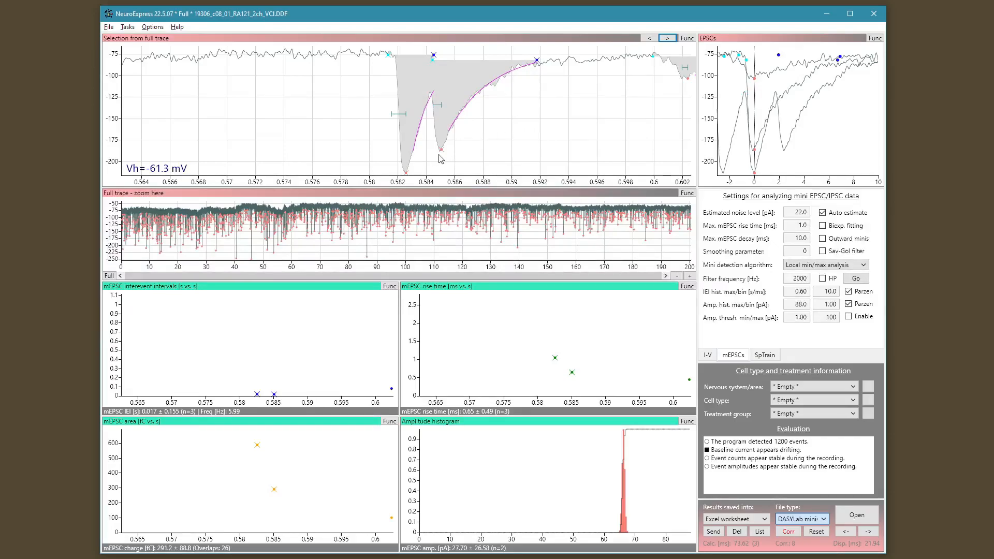
left_click_drag(441, 151, 441, 150)
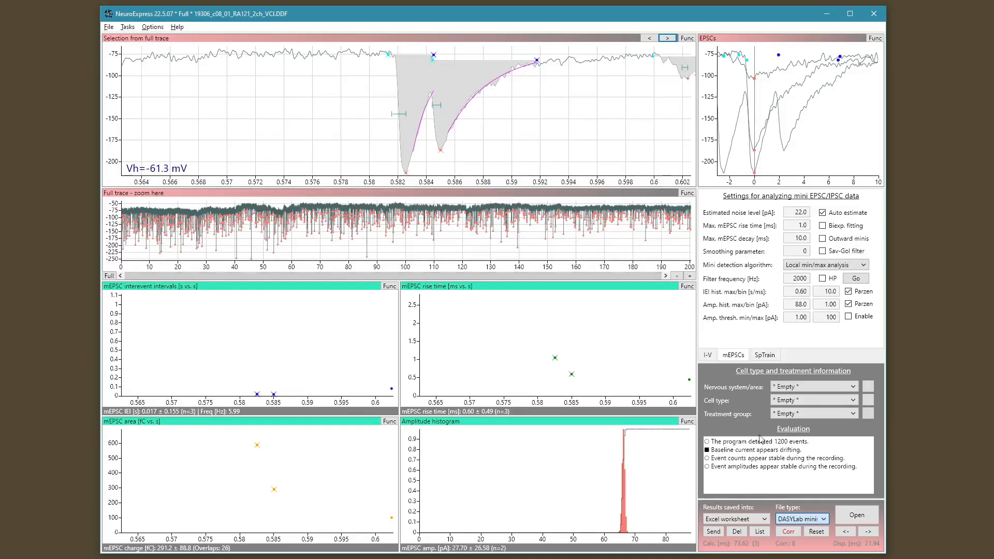
- Leave manual correction mode, inspect the first 5 s of the trace, and restore the full 200 s view
left_click(789, 532)
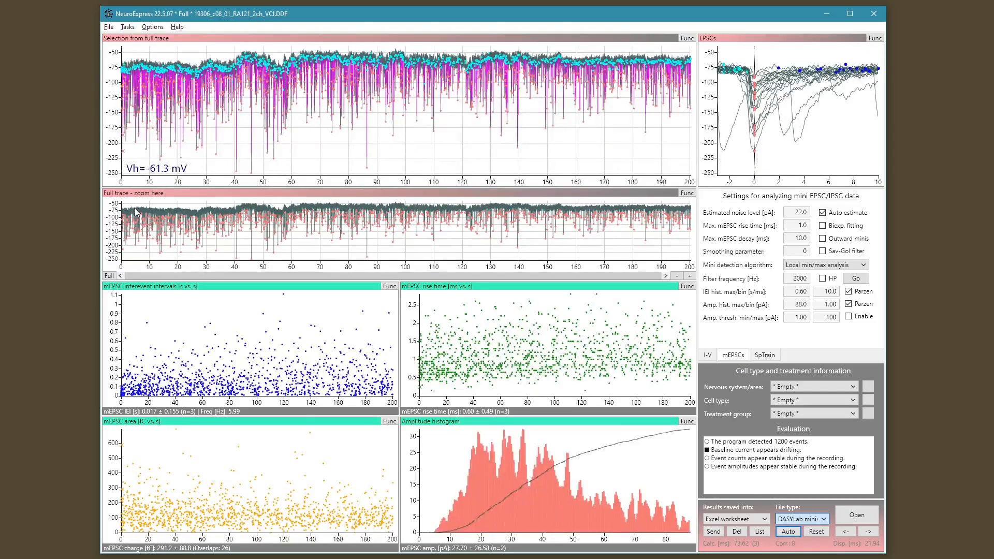
left_click_drag(137, 208, 113, 262)
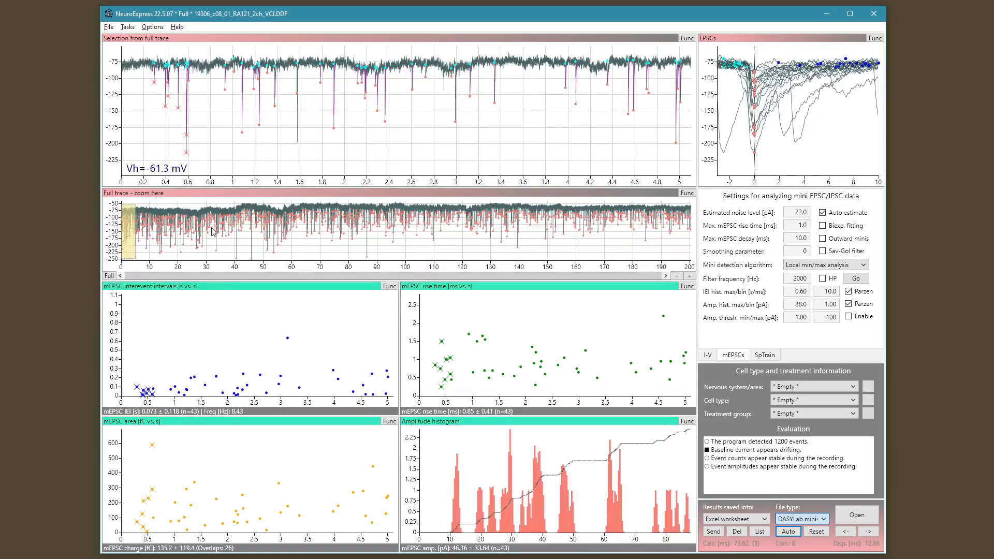
double_click(171, 247)
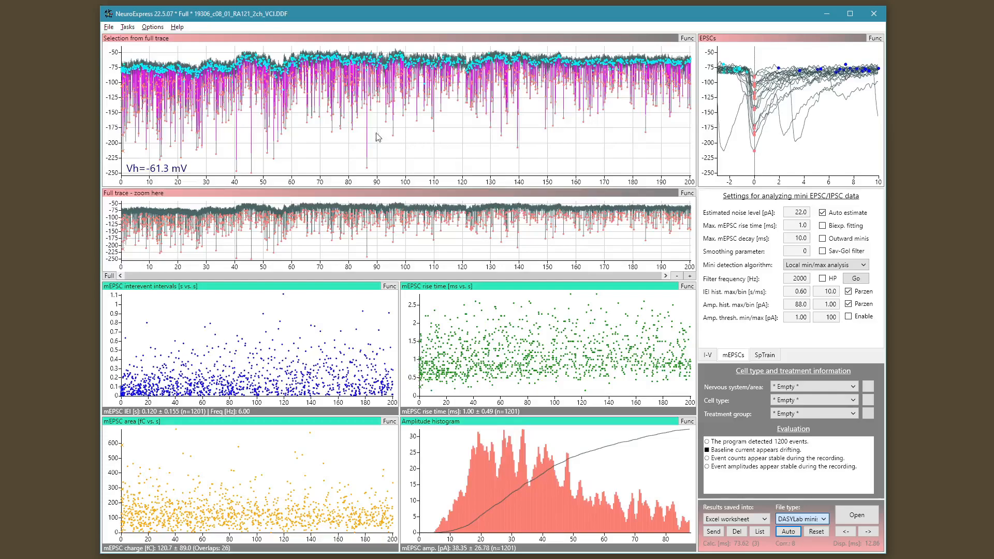
- Generate GIF animations of the full trace sweep and of the mEPSC interevent interval plot
right_click(418, 128)
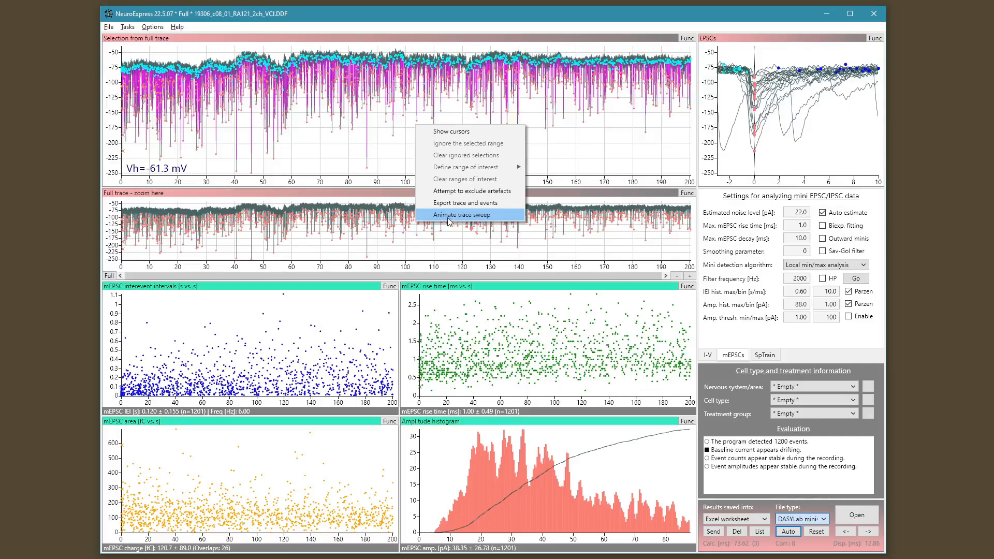
left_click(511, 215)
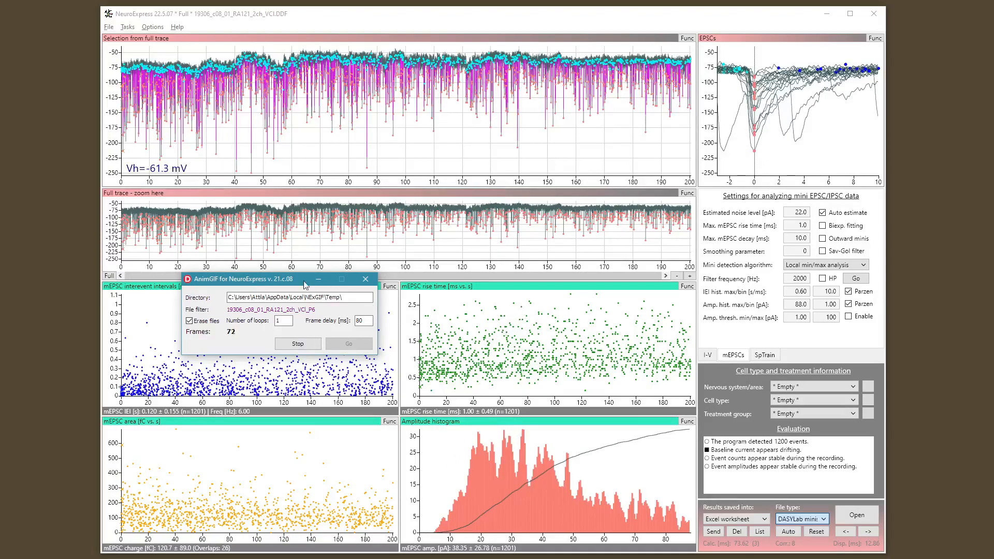
left_click_drag(293, 285, 2, 156)
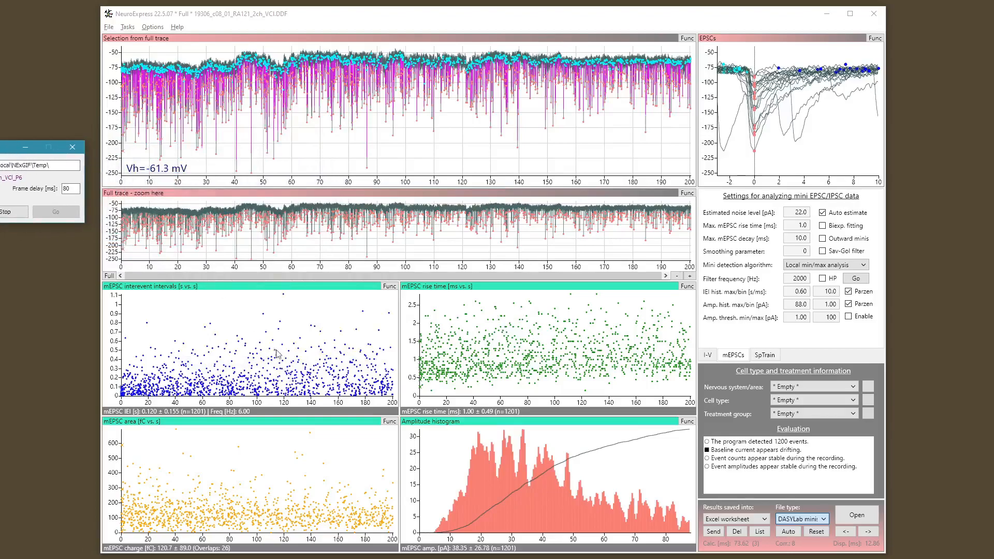
right_click(276, 322)
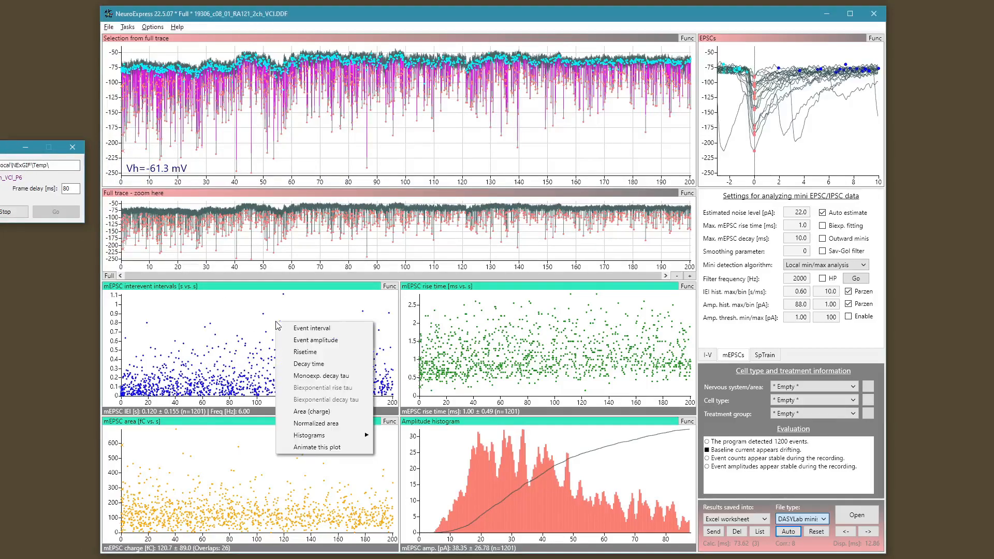
left_click(318, 448)
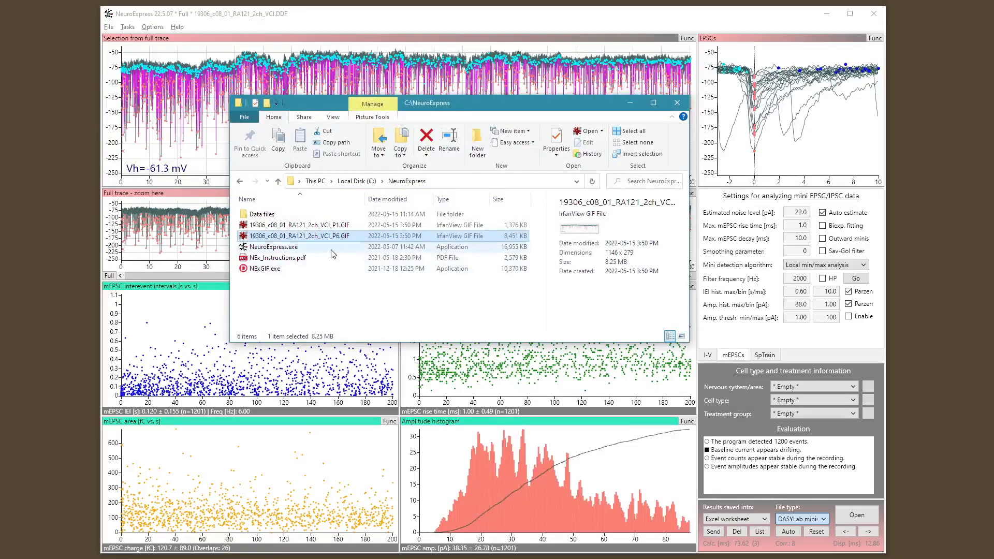
- Play 19306_c08_01_RA121_2ch_VCI_P6.GIF and 19306_c08_01_RA121_2ch_VCI_P1.GIF from the NeuroExpress folder, close the viewer and return to the analysis
left_click(287, 270)
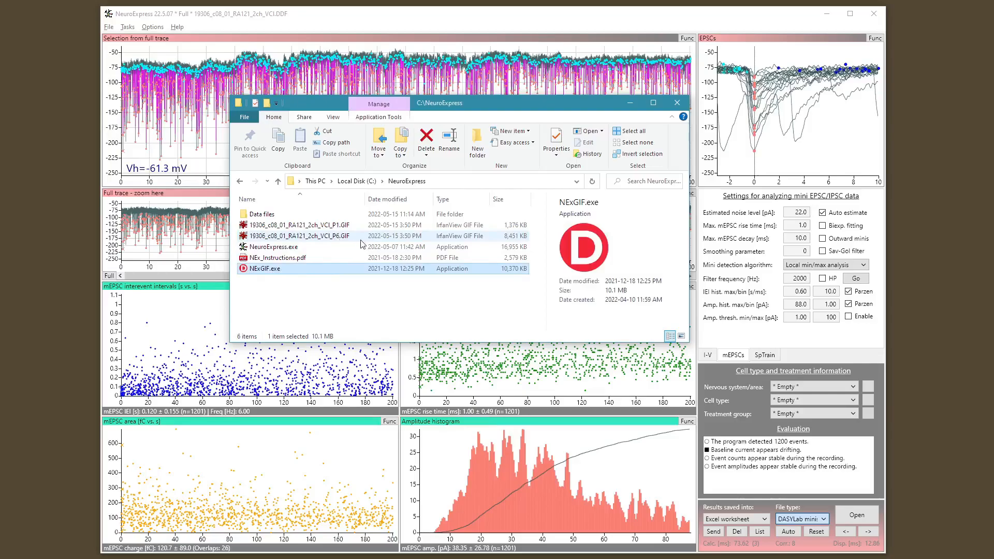
left_click(284, 236)
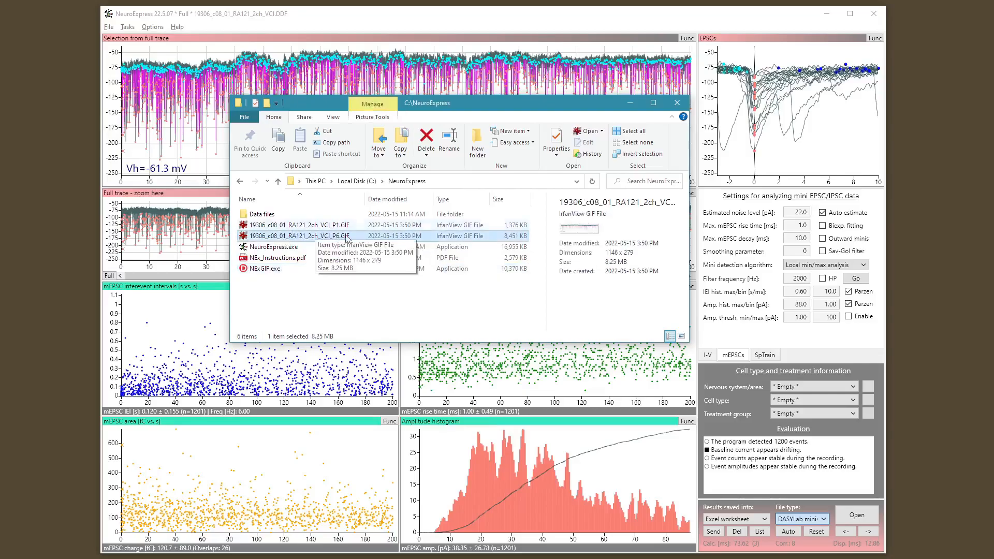
double_click(351, 236)
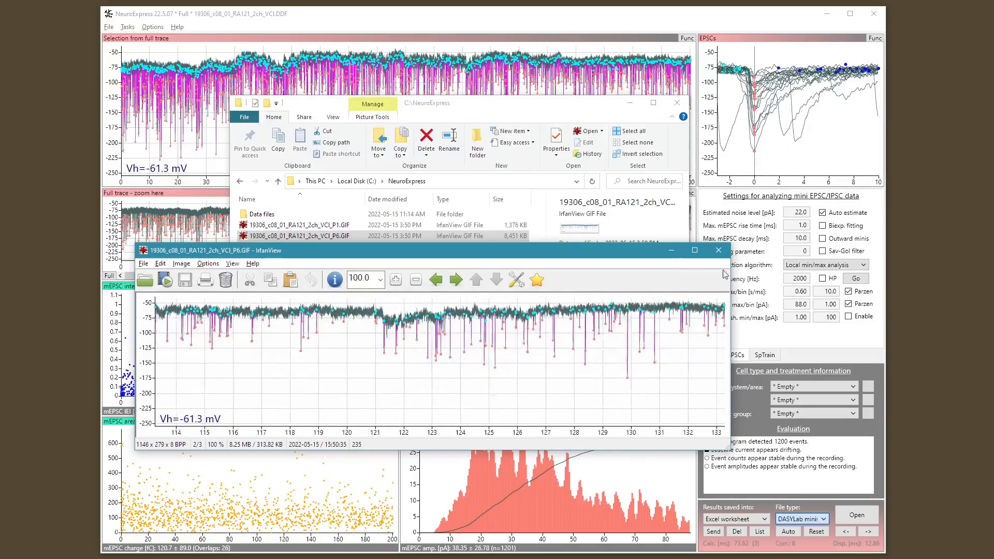
left_click(719, 251)
double_click(344, 225)
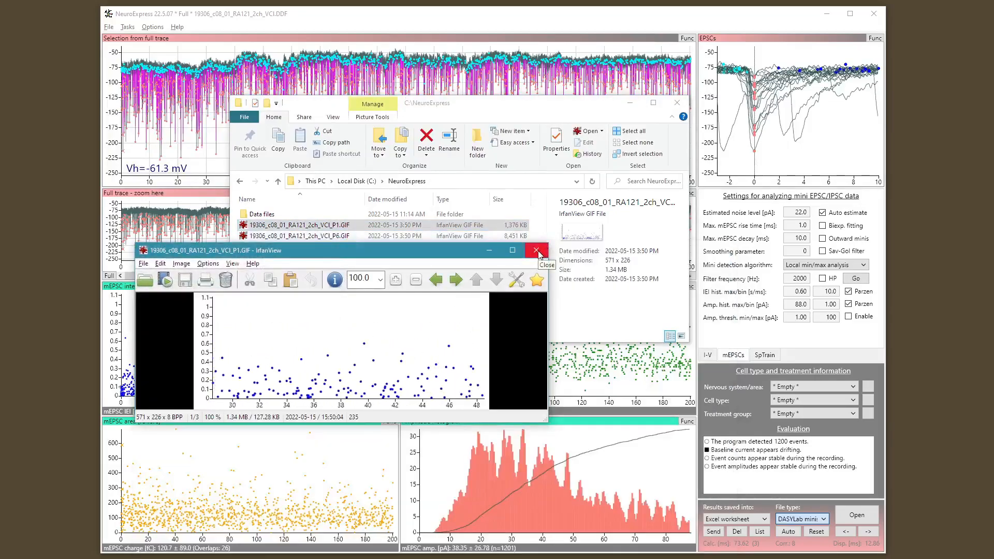
left_click(537, 251)
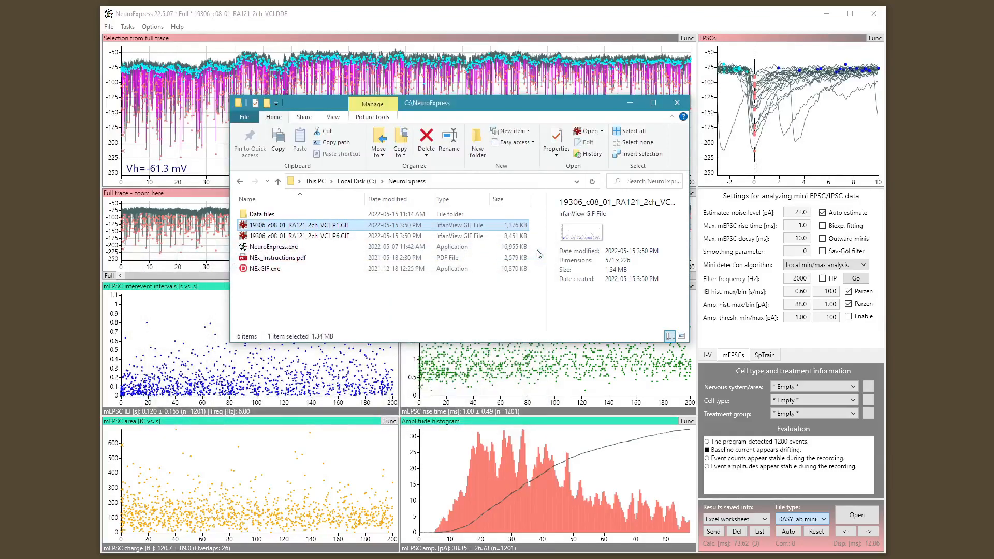
left_click(630, 108)
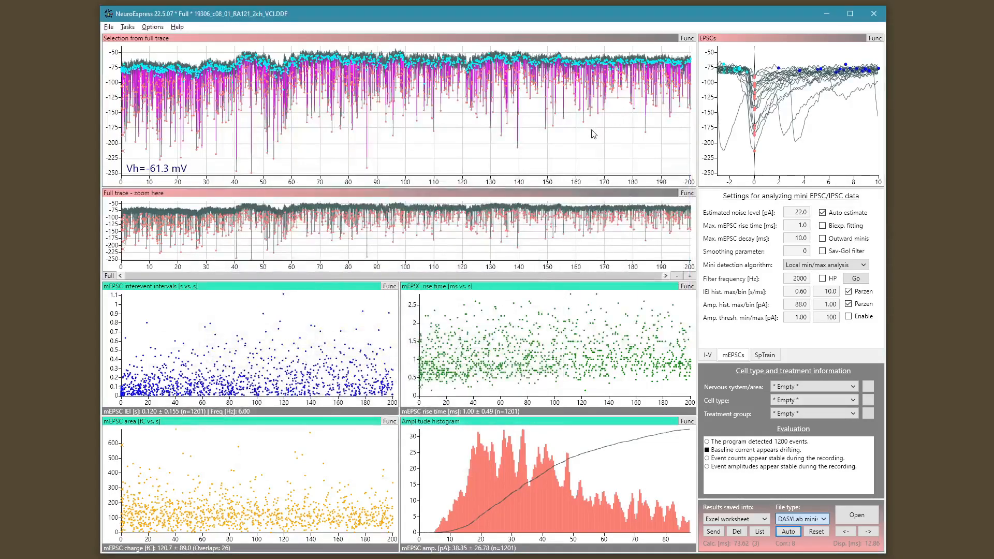